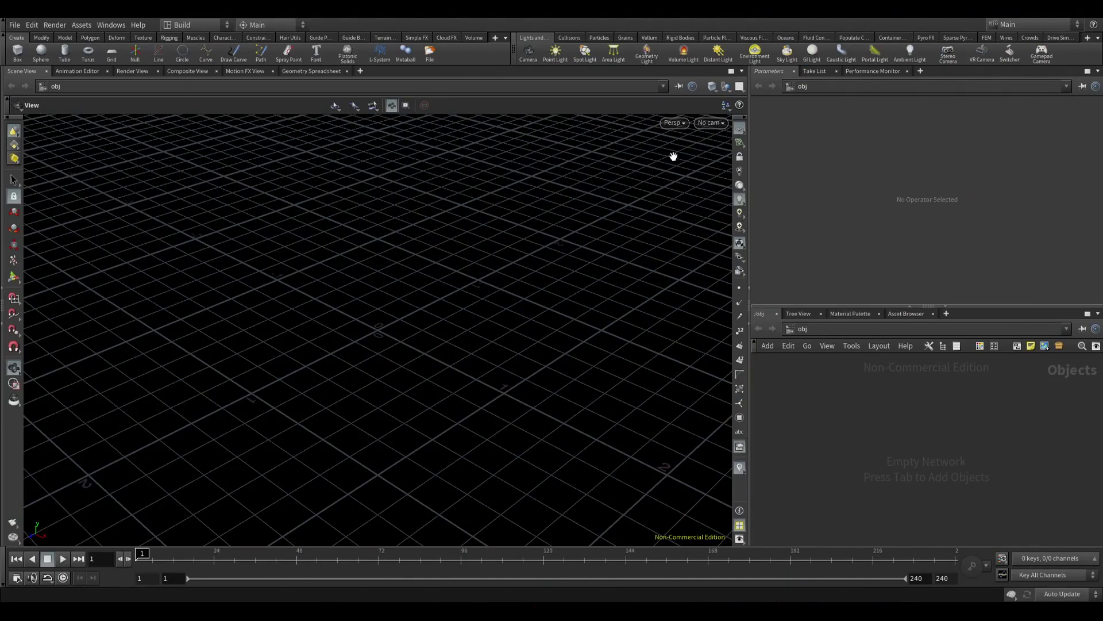
# Create a sphere at the object level and apply the Pyro FX Explosion to it.
pyautogui.click(925, 37)
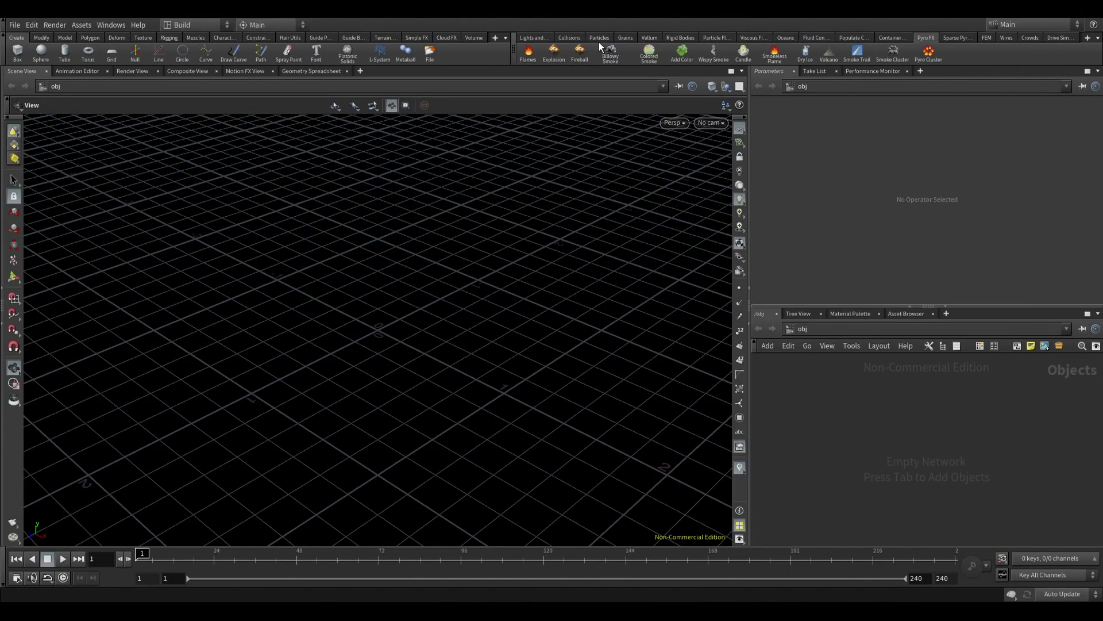
pyautogui.press('Tab')
pyautogui.write('sphe')
pyautogui.press('Return')
pyautogui.click(874, 437)
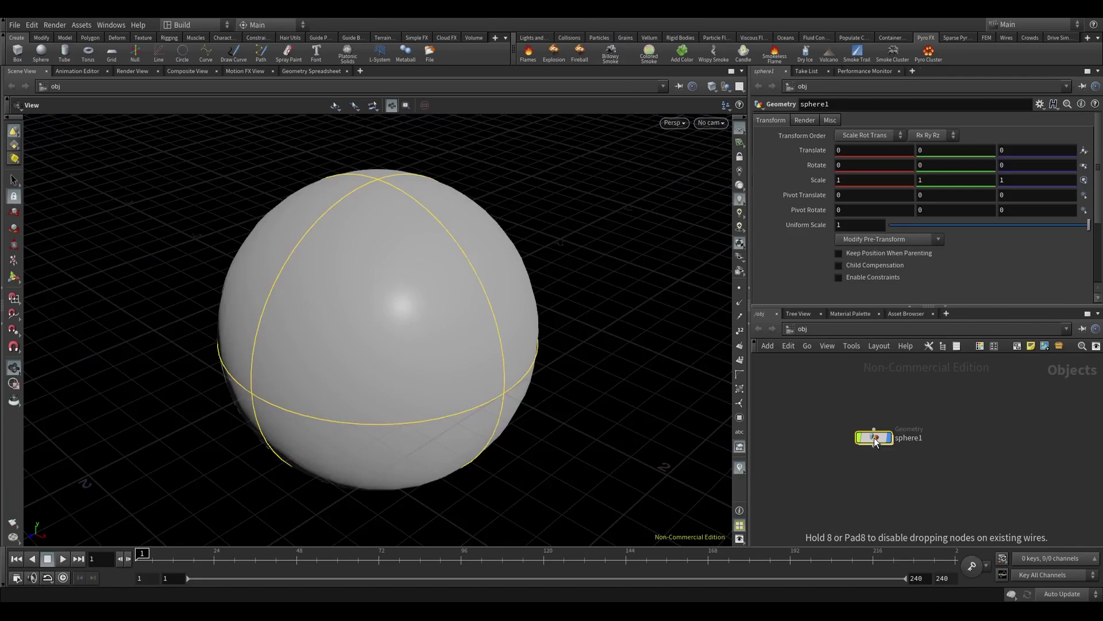
pyautogui.click(610, 52)
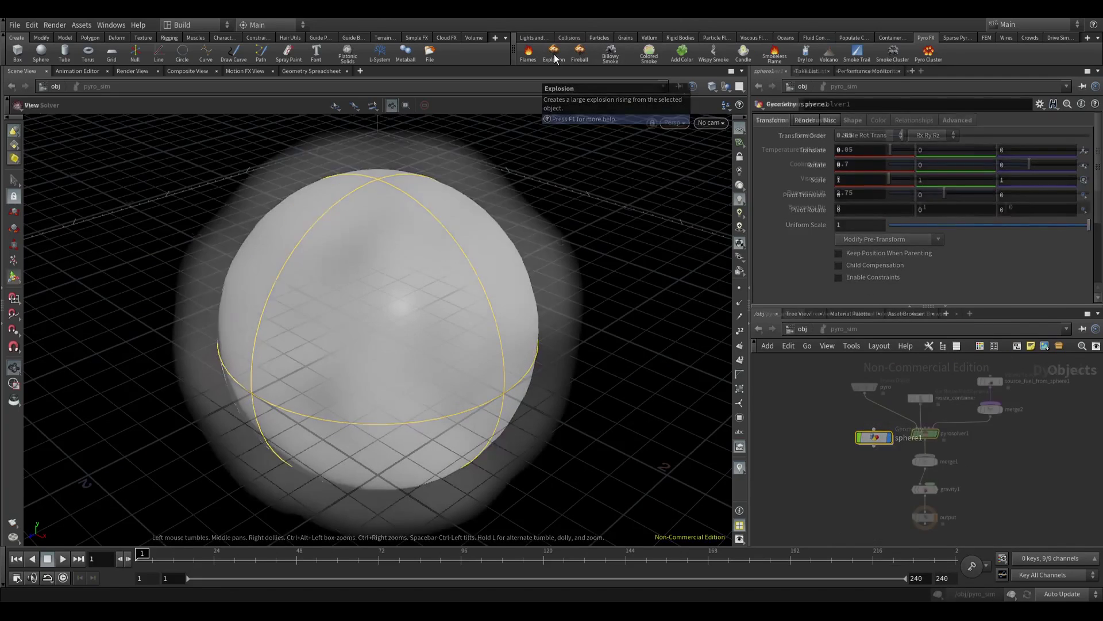
# Set the current frame to 30 and frame the whole explosion in the viewport.
pyautogui.click(102, 559)
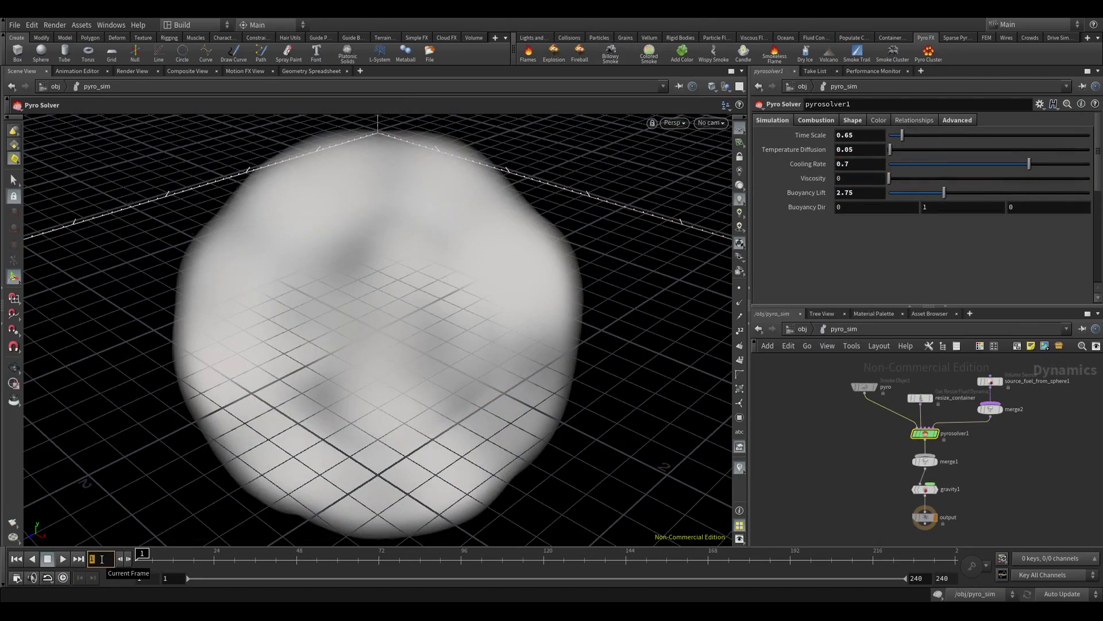
pyautogui.write('30')
pyautogui.press('Return')
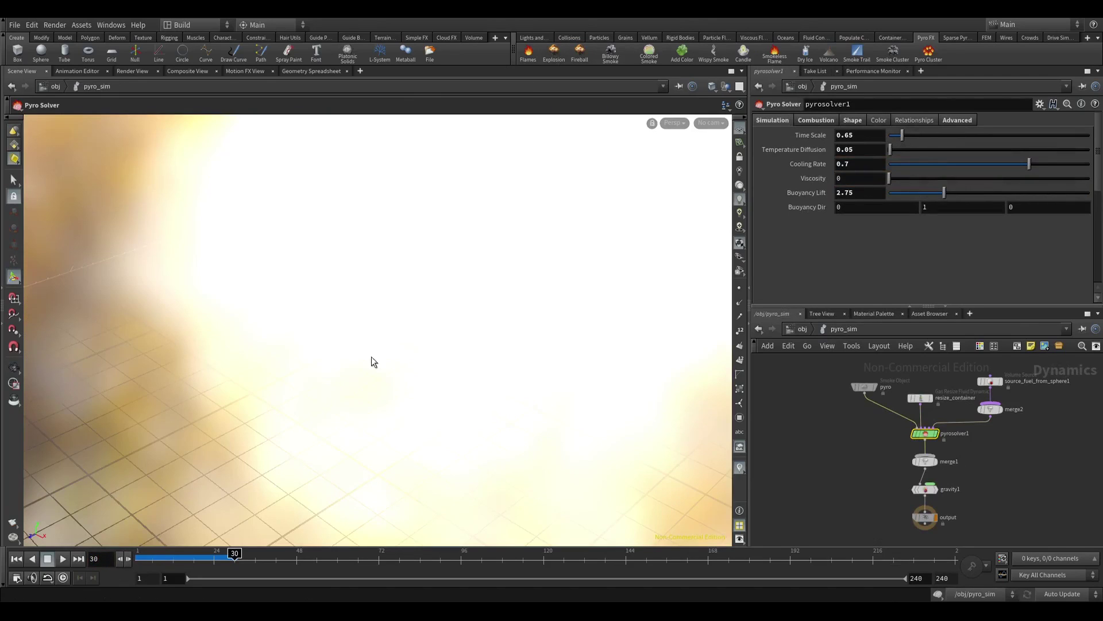
pyautogui.keyDown('alt'); pyautogui.moveTo(371, 359); pyautogui.dragTo(1, 412, button='right'); pyautogui.keyUp('alt')
pyautogui.keyDown('alt'); pyautogui.moveTo(381, 337); pyautogui.dragTo(432, 355); pyautogui.keyUp('alt')
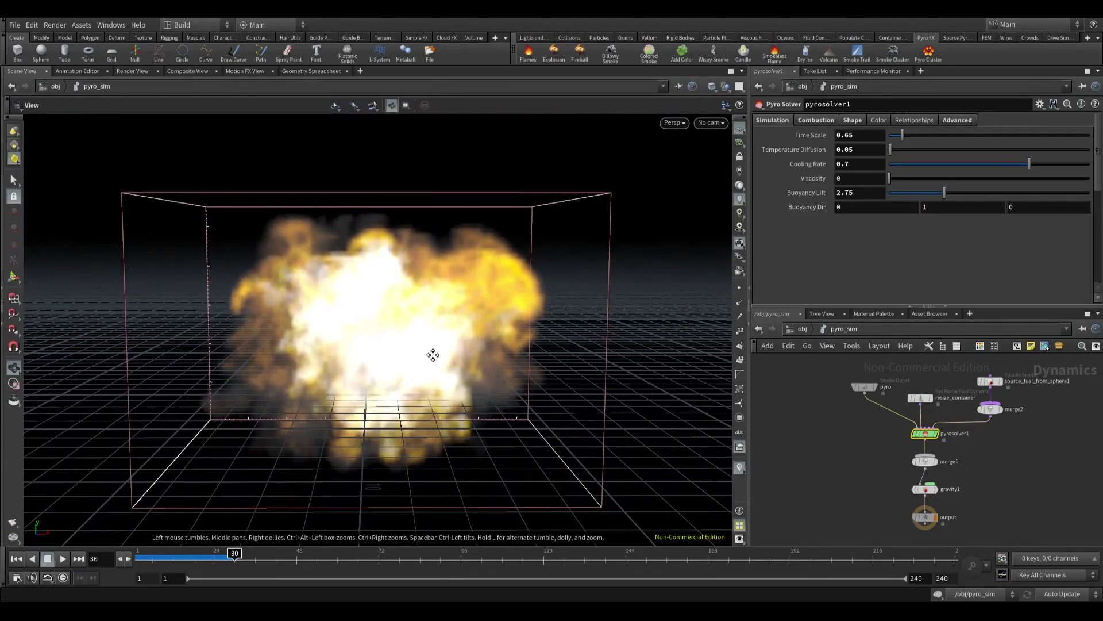
# Set the viewport shading to Smooth Shaded.
pyautogui.press('Escape')
pyautogui.click(712, 87)
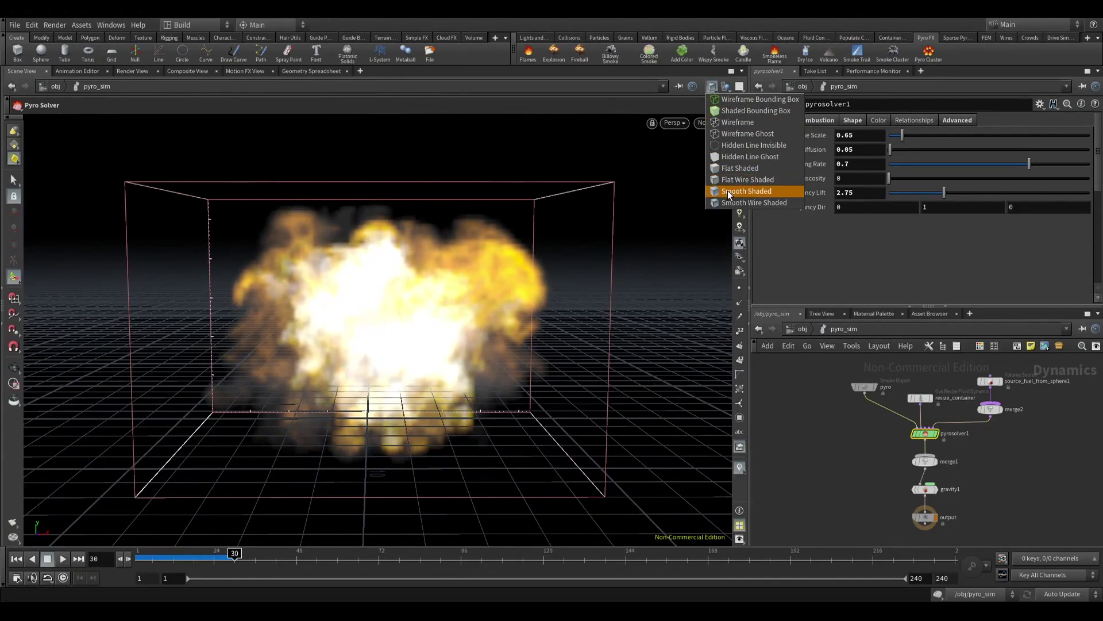
pyautogui.click(727, 190)
# Inside the pyro_import object, display the import_pyrofields node and view its volume field information.
pyautogui.click(802, 329)
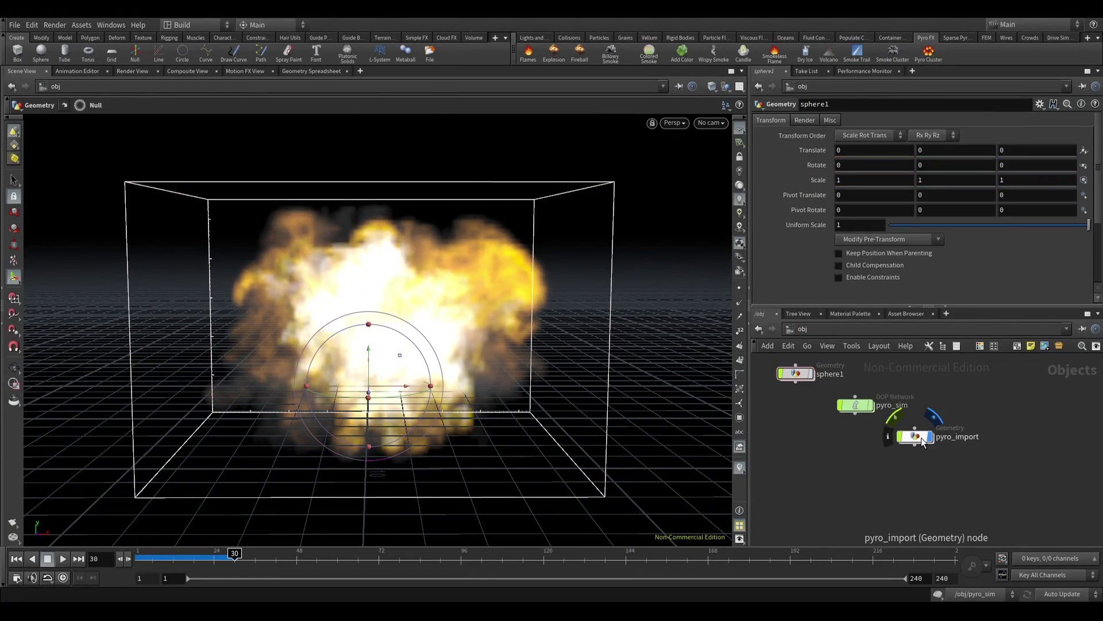
pyautogui.doubleClick(921, 438)
pyautogui.click(905, 429)
pyautogui.click(893, 429)
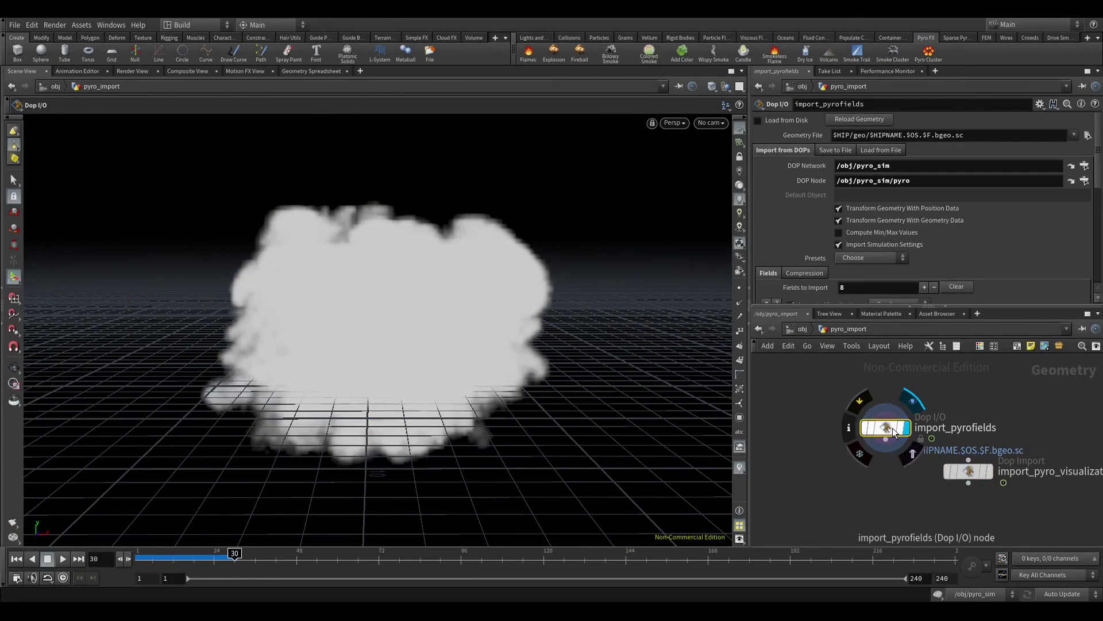
pyautogui.moveTo(892, 428); pyautogui.dragTo(852, 427)
pyautogui.moveTo(849, 489); pyautogui.dragTo(881, 467, button='middle')
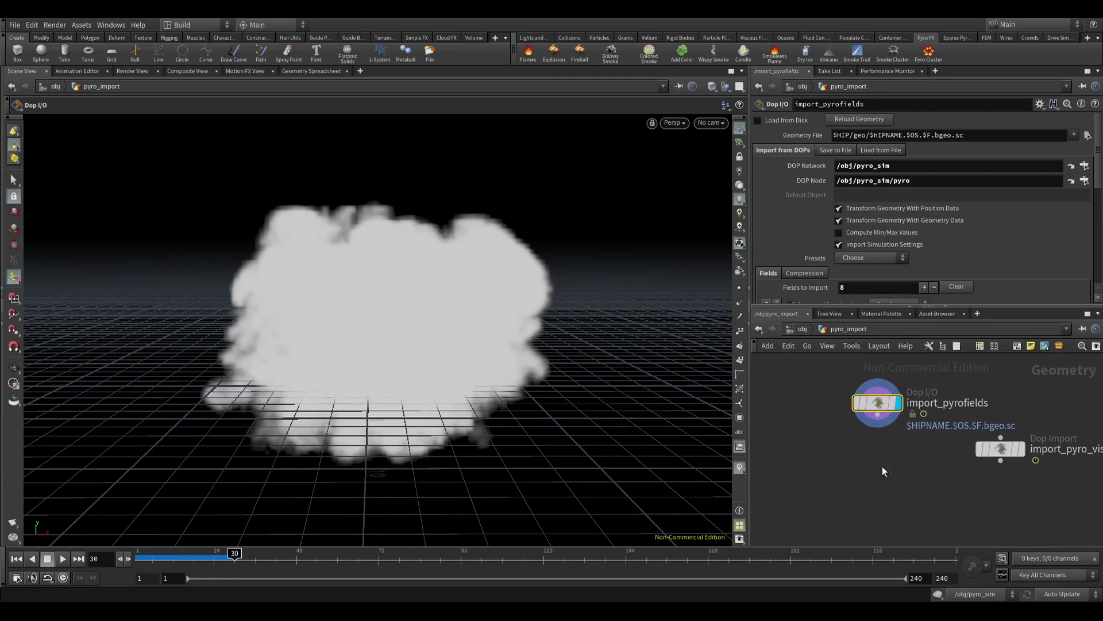
pyautogui.middleClick(879, 405)
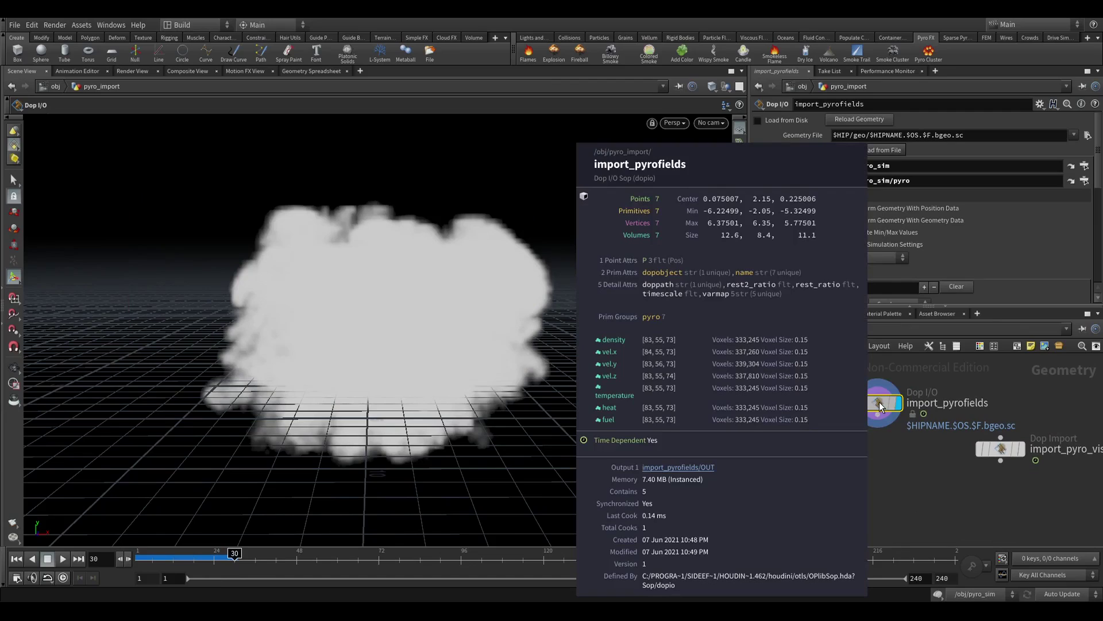
# Hide the reference grid and create a new camera from the current view.
pyautogui.click(741, 129)
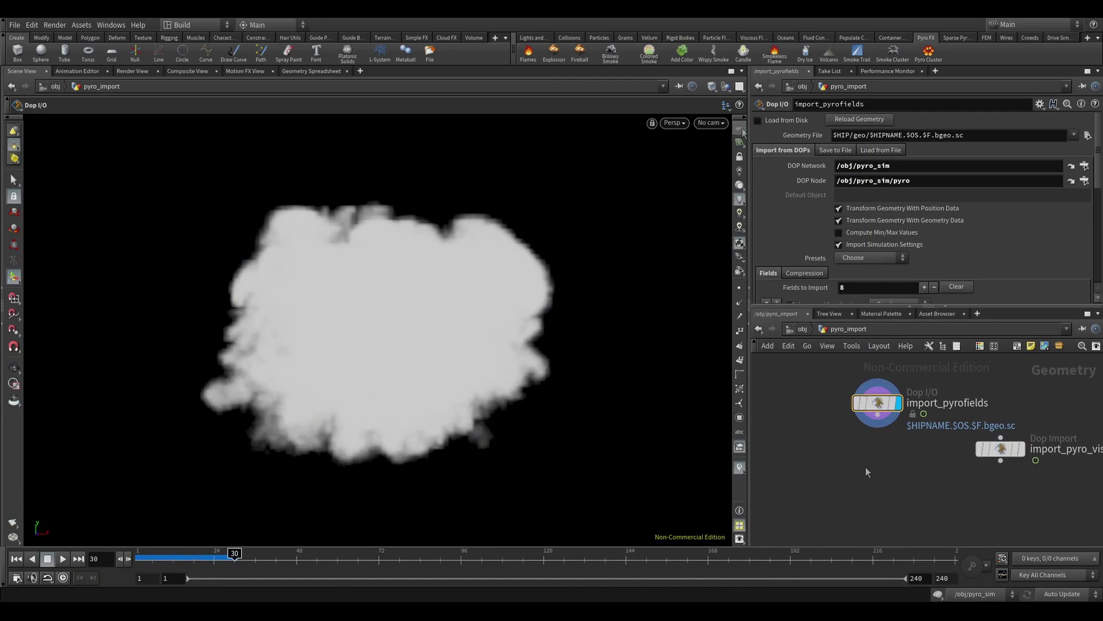
pyautogui.click(711, 122)
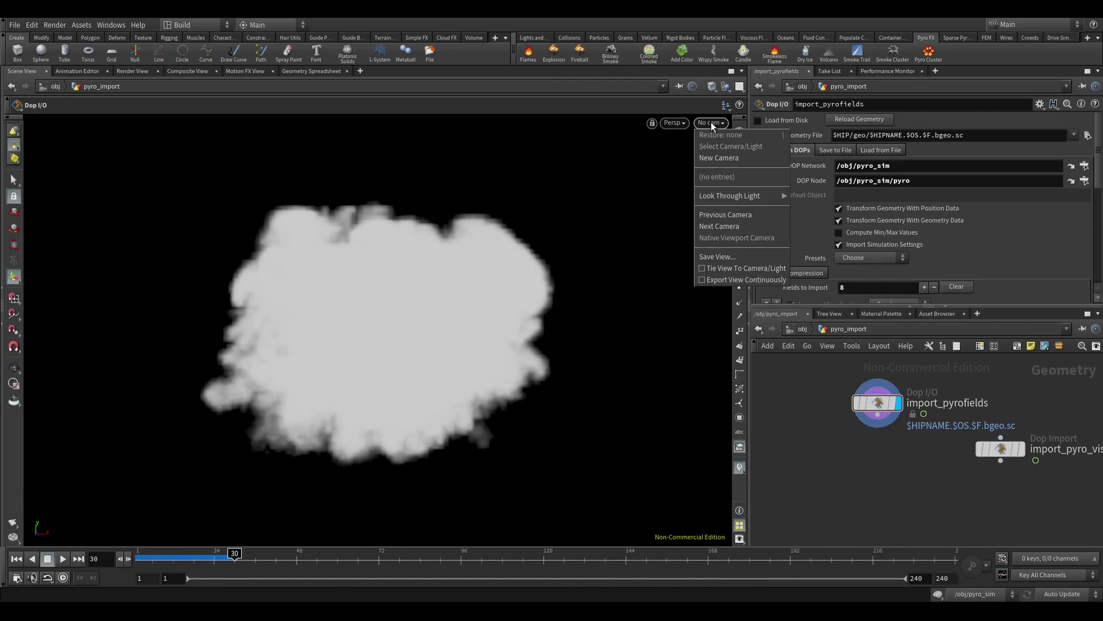
pyautogui.click(715, 159)
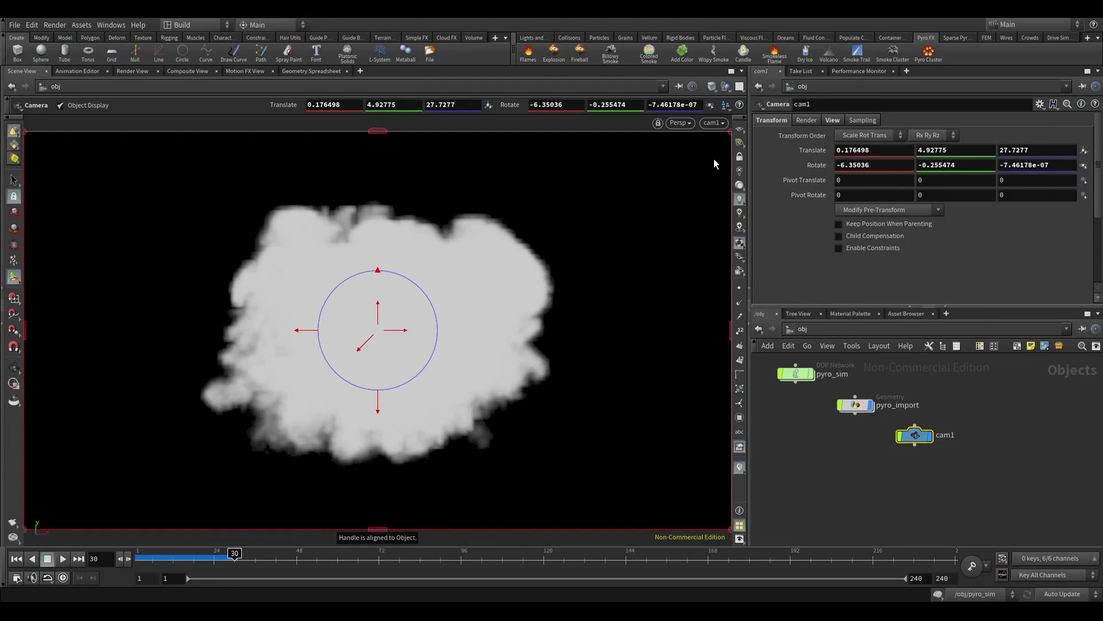
# Render the explosion in the Render View through the new camera.
pyautogui.click(133, 71)
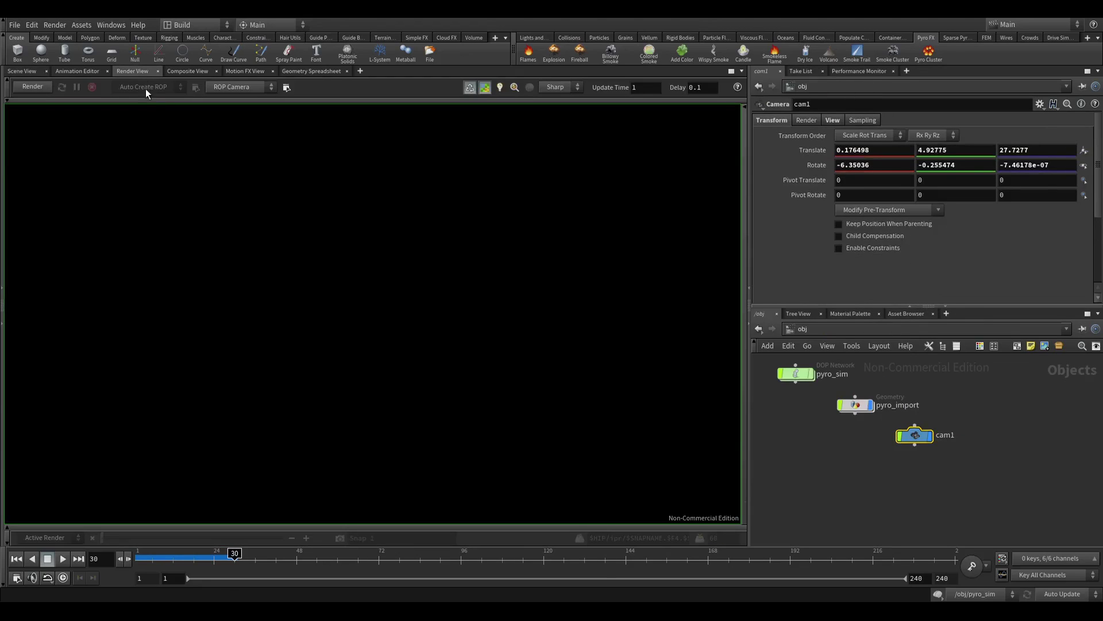
pyautogui.click(229, 88)
pyautogui.click(225, 112)
pyautogui.click(46, 88)
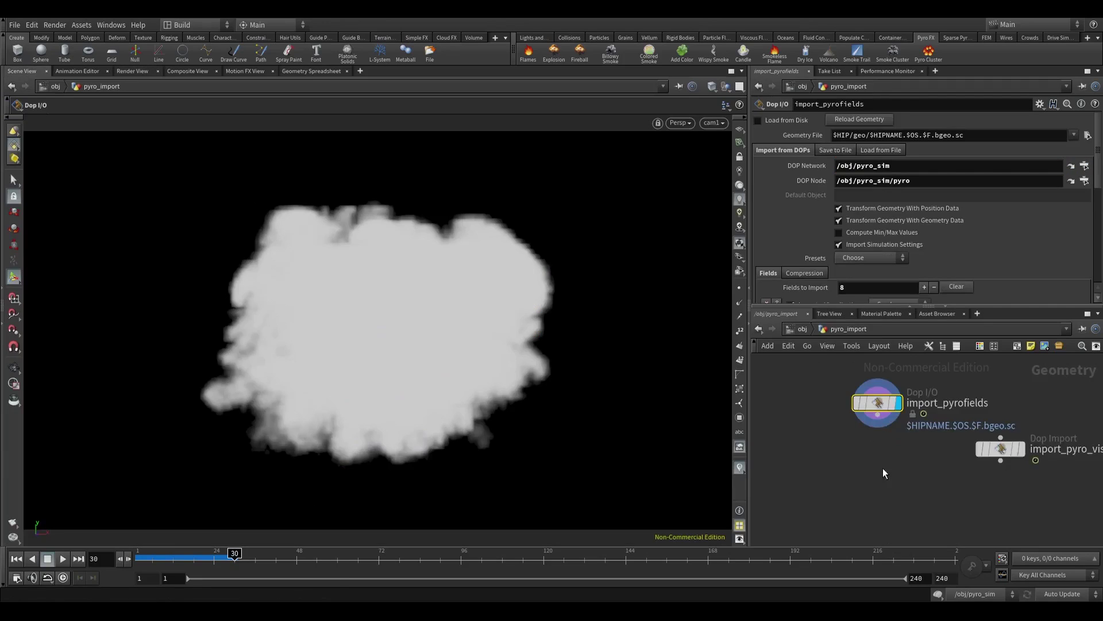
# In the pyro_import network, add a Scatter node, wire import_pyrofields into it and display it.
pyautogui.scroll(-3, 883, 468)
pyautogui.moveTo(883, 468); pyautogui.dragTo(893, 434, button='middle')
pyautogui.moveTo(887, 397); pyautogui.dragTo(825, 407)
pyautogui.moveTo(858, 465); pyautogui.dragTo(863, 433, button='middle')
pyautogui.press('Tab')
pyautogui.write('scatter')
pyautogui.click(916, 284)
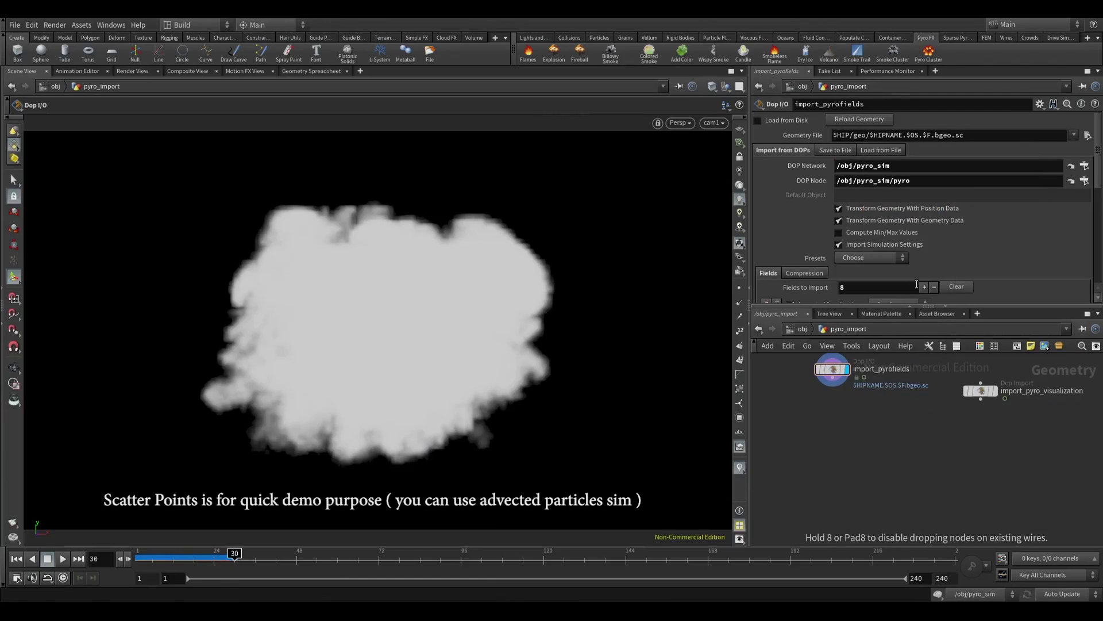
pyautogui.click(914, 431)
pyautogui.moveTo(833, 378); pyautogui.dragTo(913, 424)
pyautogui.click(928, 432)
# Restrict the scatter to the density field and turn off Force Total Count.
pyautogui.click(1073, 120)
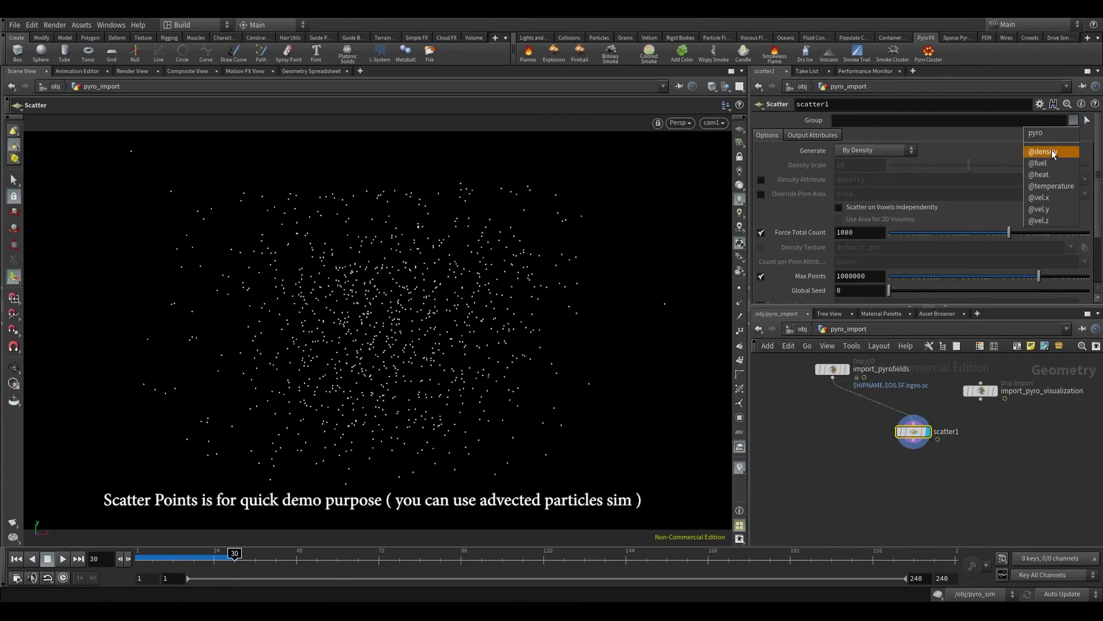
pyautogui.click(1042, 151)
pyautogui.click(760, 233)
# Turn off Relax Iterations on the scatter and set its Density Scale to 100.
pyautogui.click(862, 165)
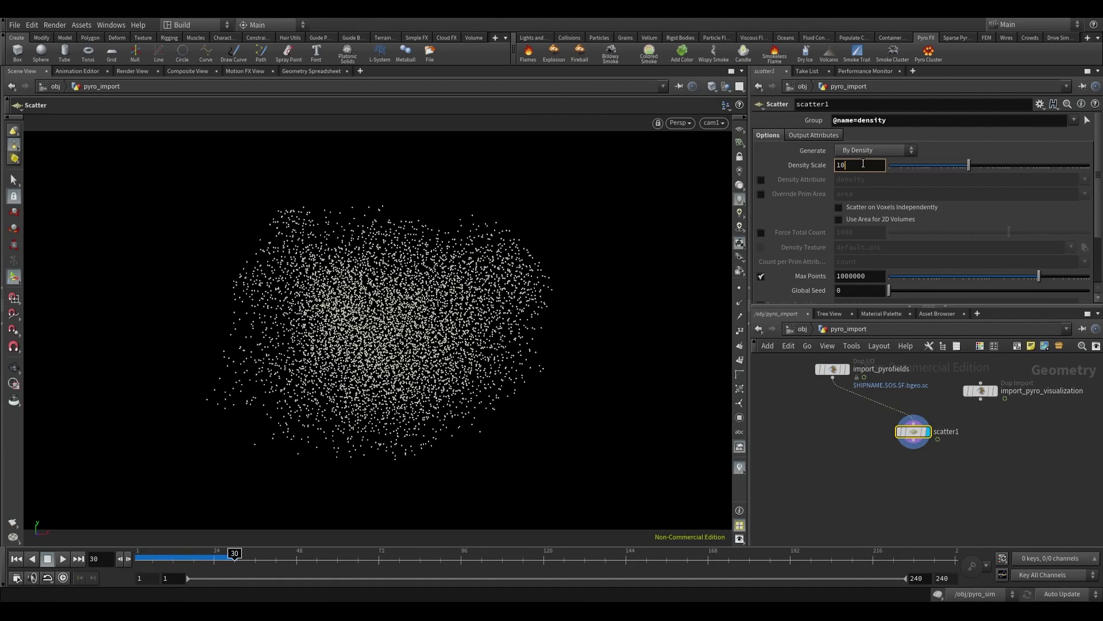
pyautogui.scroll(-2, 794, 235)
pyautogui.click(762, 300)
pyautogui.click(855, 135)
pyautogui.write('0')
pyautogui.press('Return')
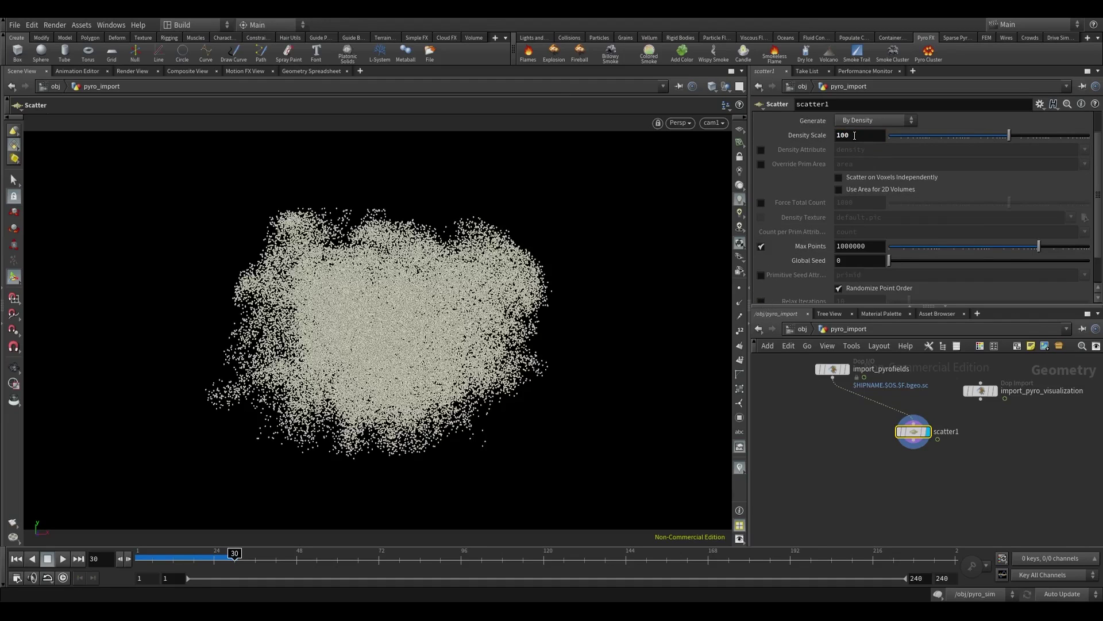
# Add an Attribute Noise node below scatter1, wire the scatter into it and display it.
pyautogui.moveTo(894, 475); pyautogui.dragTo(886, 448, button='middle')
pyautogui.moveTo(904, 406); pyautogui.dragTo(897, 394)
pyautogui.moveTo(875, 432); pyautogui.dragTo(869, 451, button='middle')
pyautogui.press('Tab')
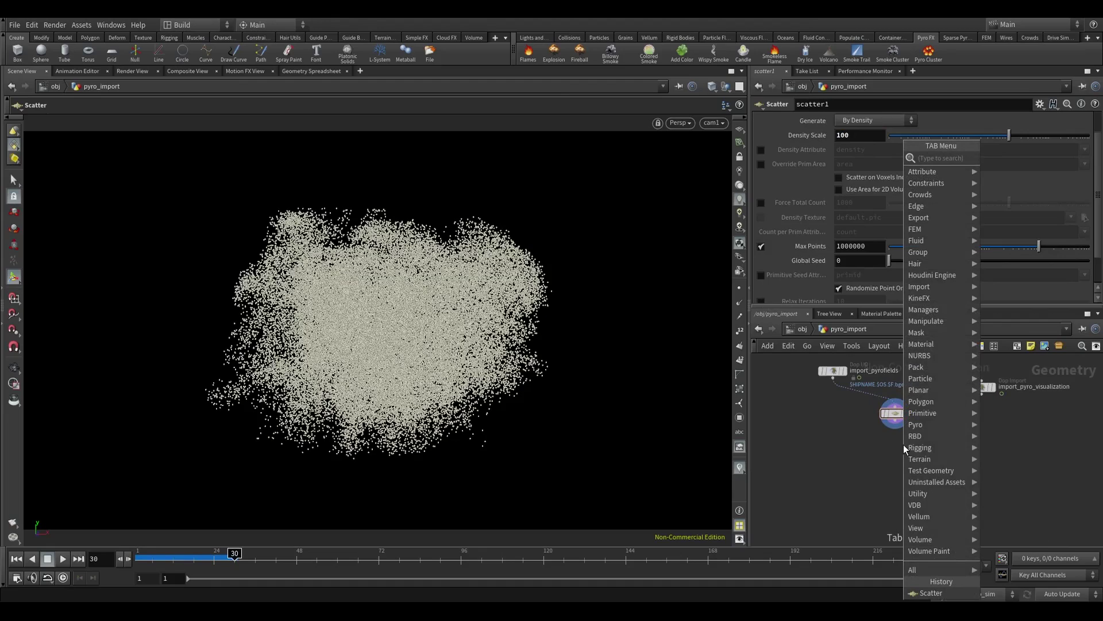
pyautogui.write('noise')
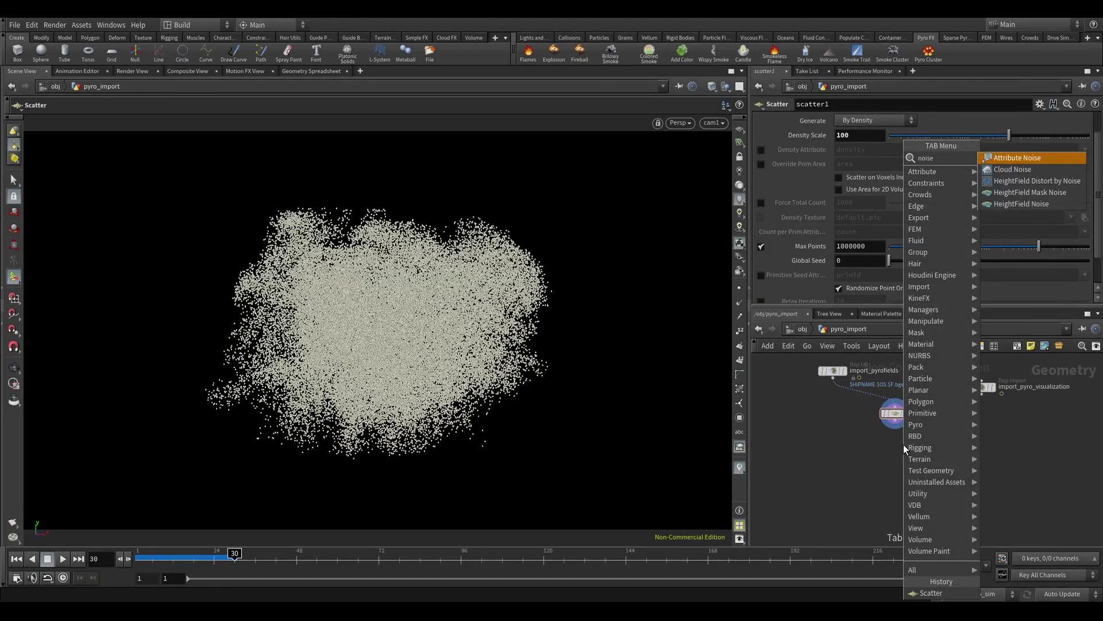
pyautogui.click(1017, 158)
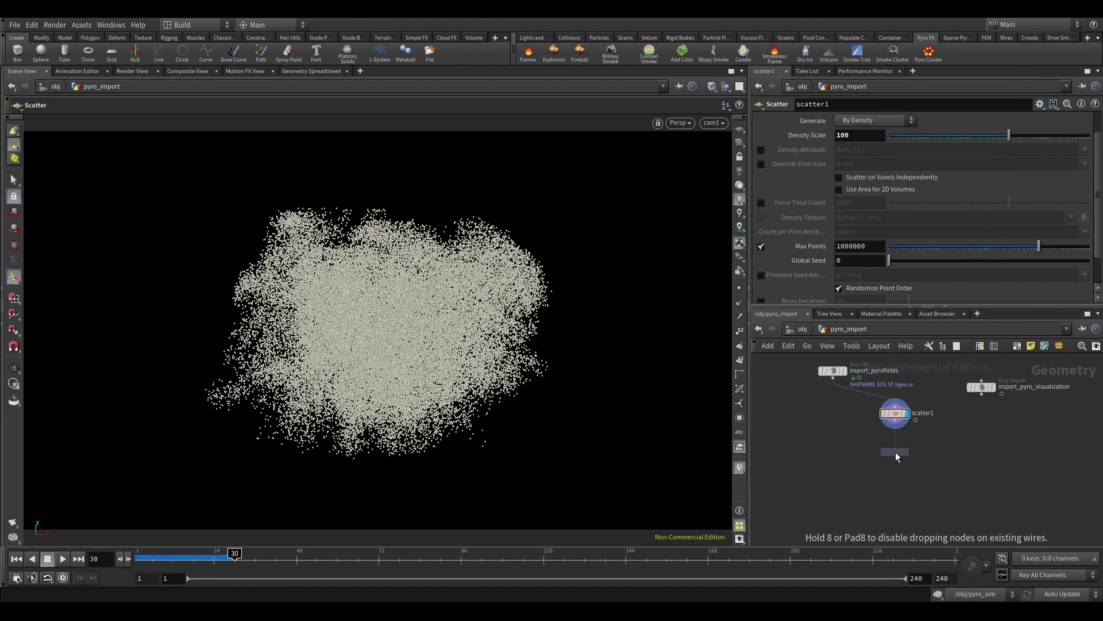
pyautogui.click(895, 452)
pyautogui.click(896, 411)
pyautogui.click(896, 447)
pyautogui.click(914, 457)
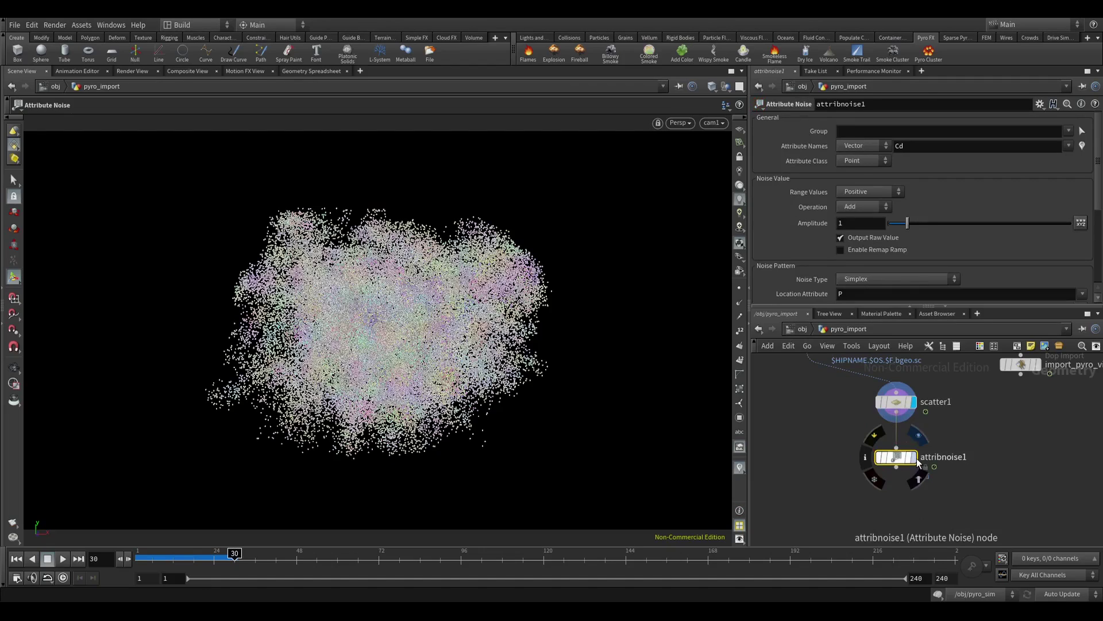
# Set the Attribute Noise node to write a Float attribute named noise.
pyautogui.click(908, 145)
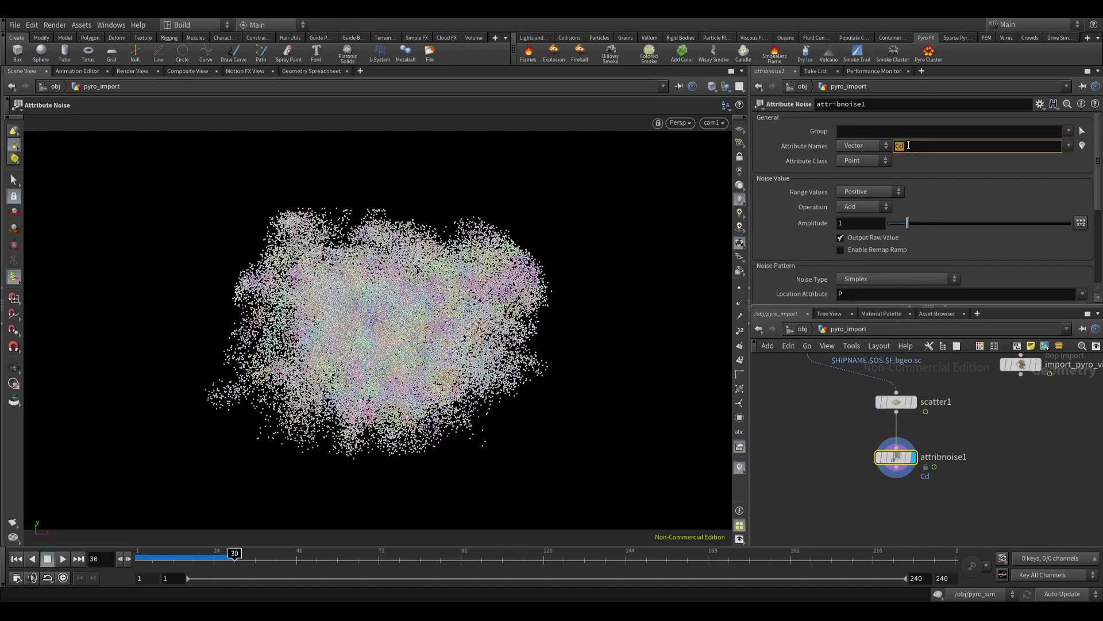
pyautogui.write('noise')
pyautogui.press('Return')
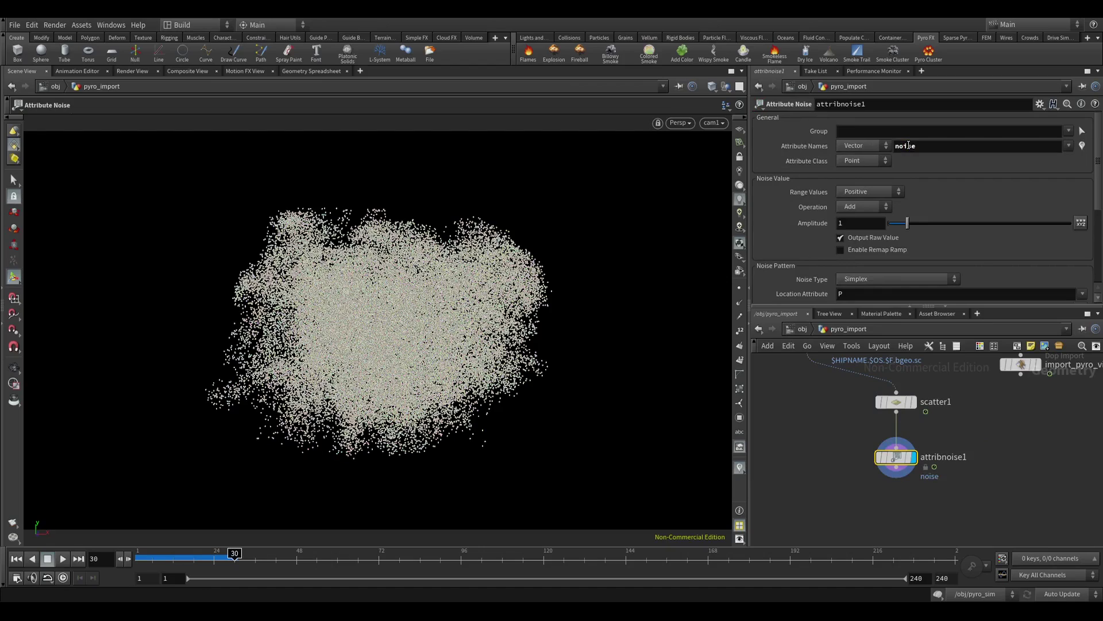
pyautogui.click(862, 145)
pyautogui.click(852, 159)
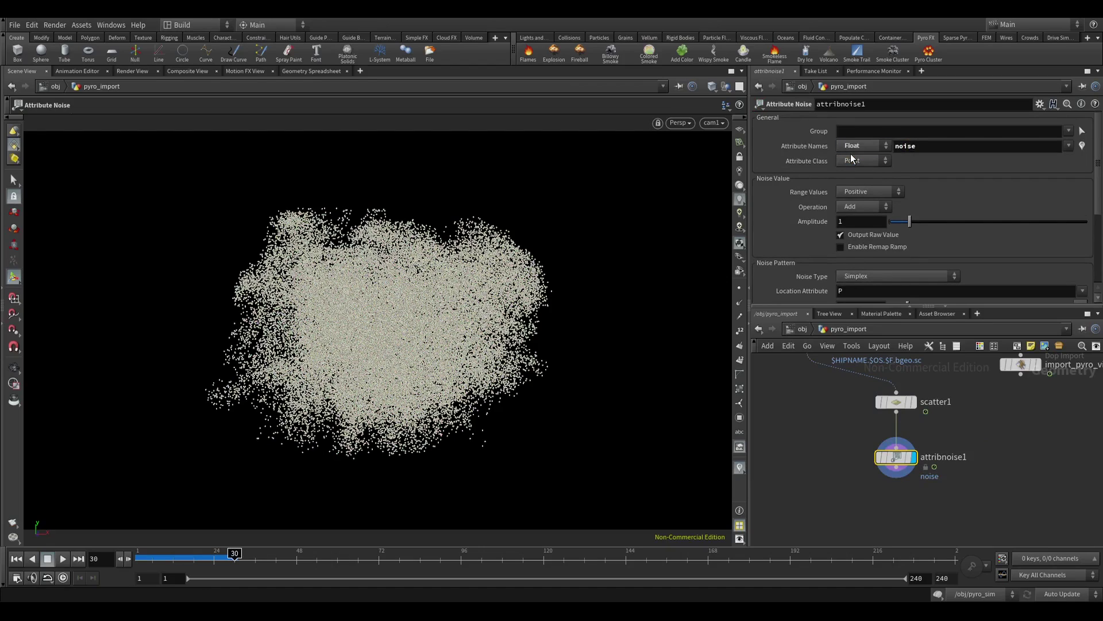
# Add a Color node, wire attribnoise1 into it and display it.
pyautogui.moveTo(861, 515); pyautogui.dragTo(860, 489, button='middle')
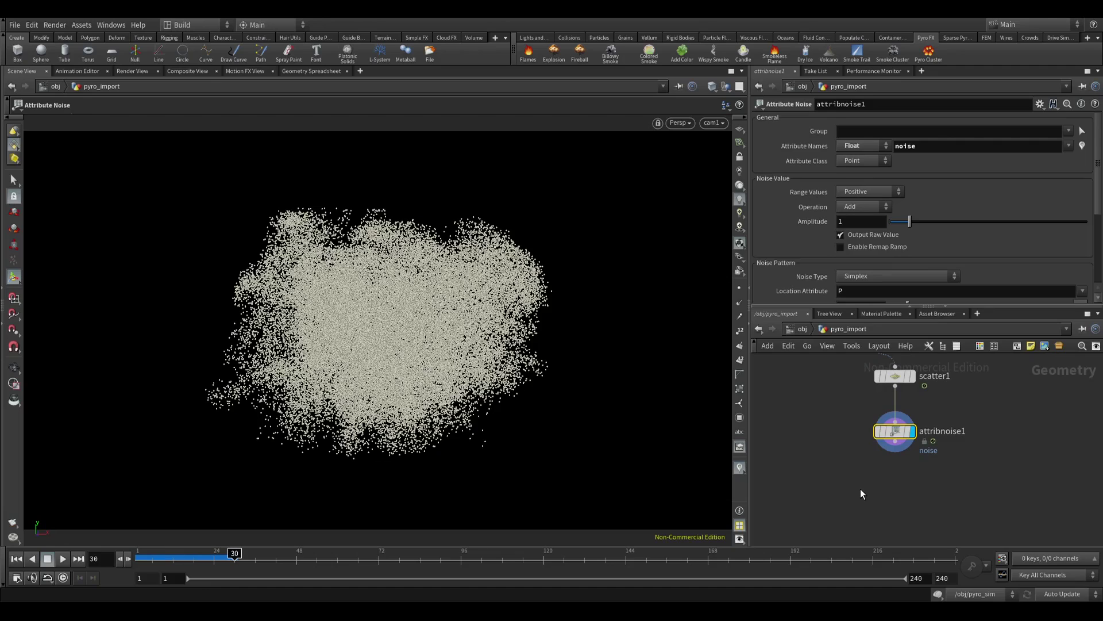
pyautogui.press('Tab')
pyautogui.write('color')
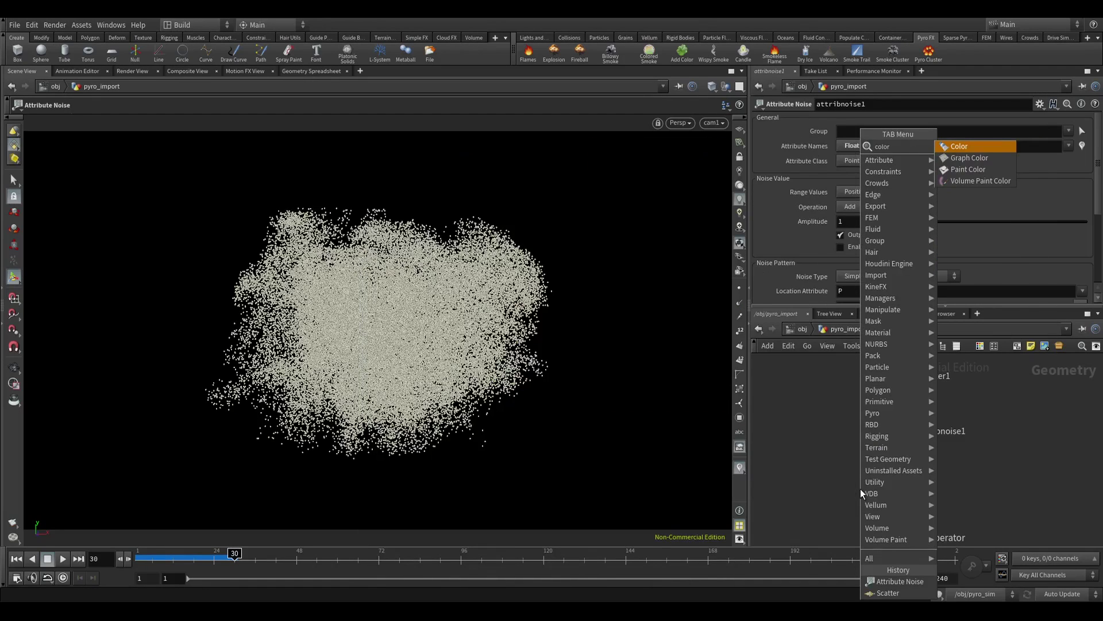
pyautogui.press('Return')
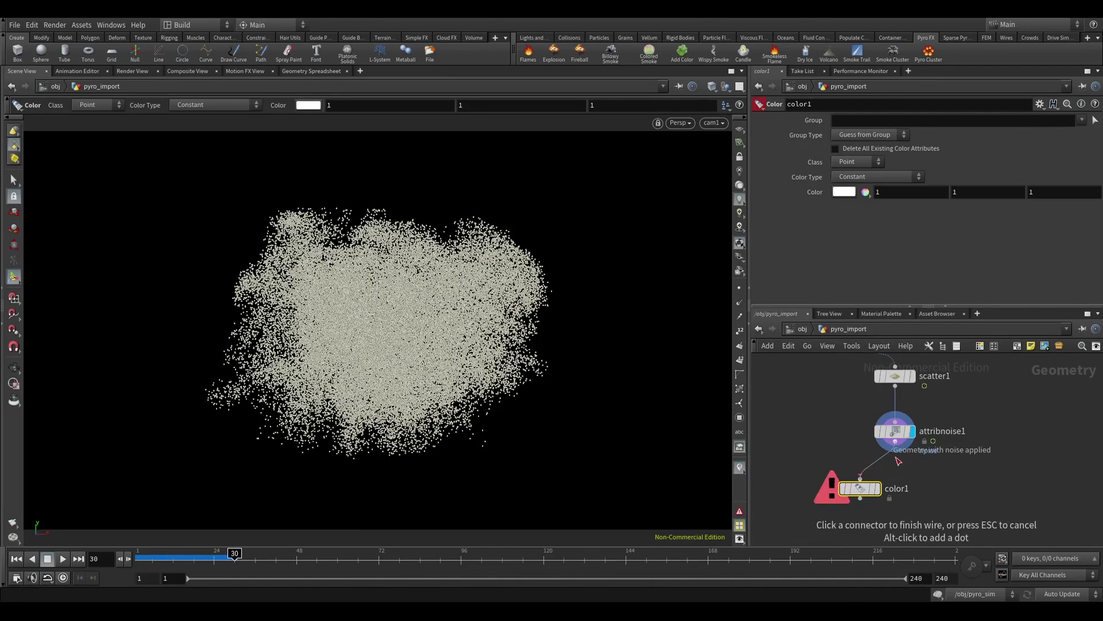
pyautogui.click(862, 490)
pyautogui.moveTo(878, 498); pyautogui.dragTo(913, 494)
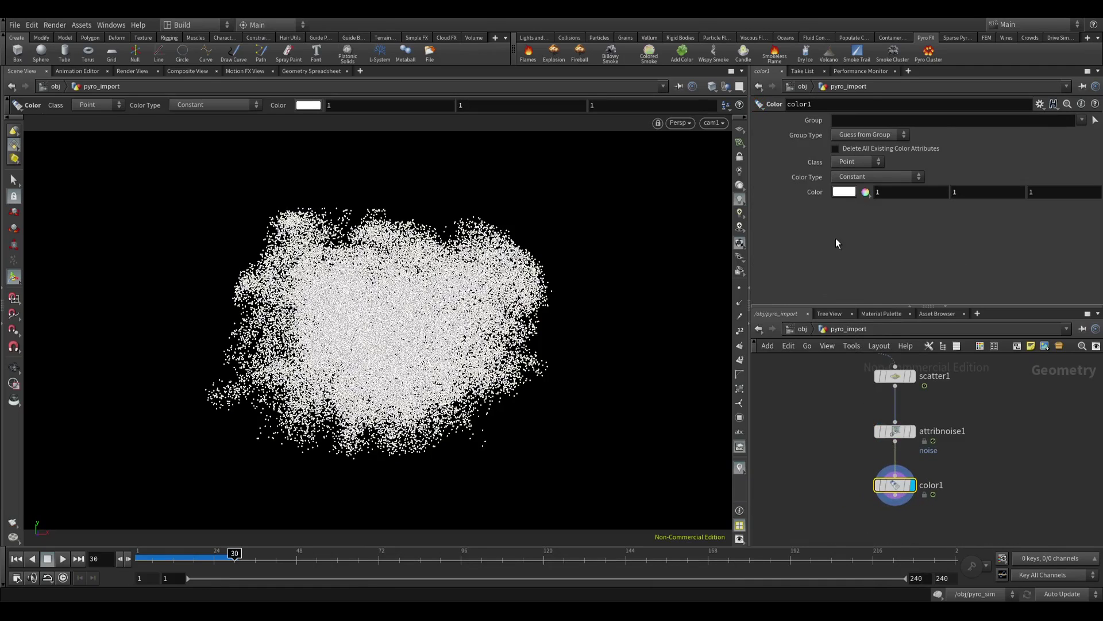
# Set the Color node's Color Type to Ramp from Attribute, driven by the noise attribute.
pyautogui.click(858, 177)
pyautogui.click(860, 223)
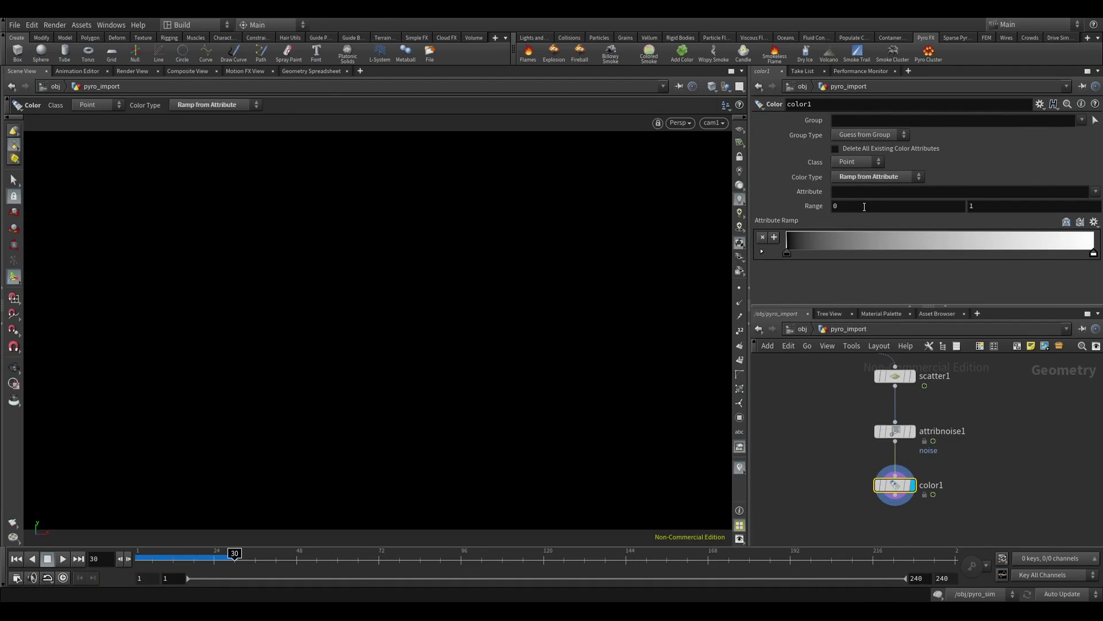
pyautogui.click(869, 195)
pyautogui.write('noise')
pyautogui.press('Return')
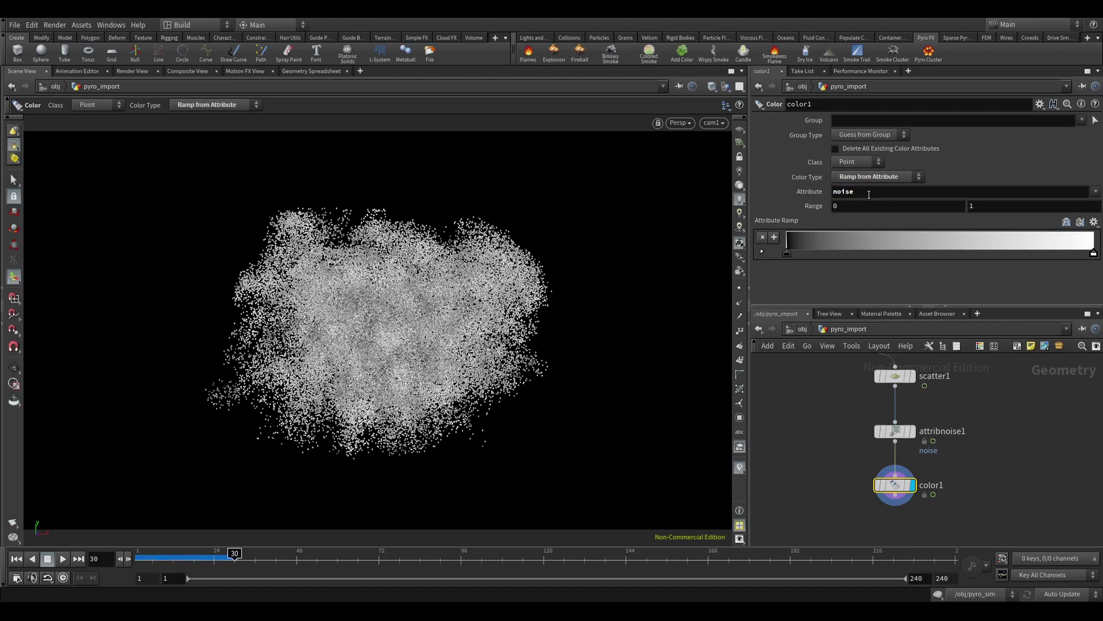
# Set the first point of the color ramp to pure red.
pyautogui.doubleClick(788, 253)
pyautogui.click(747, 181)
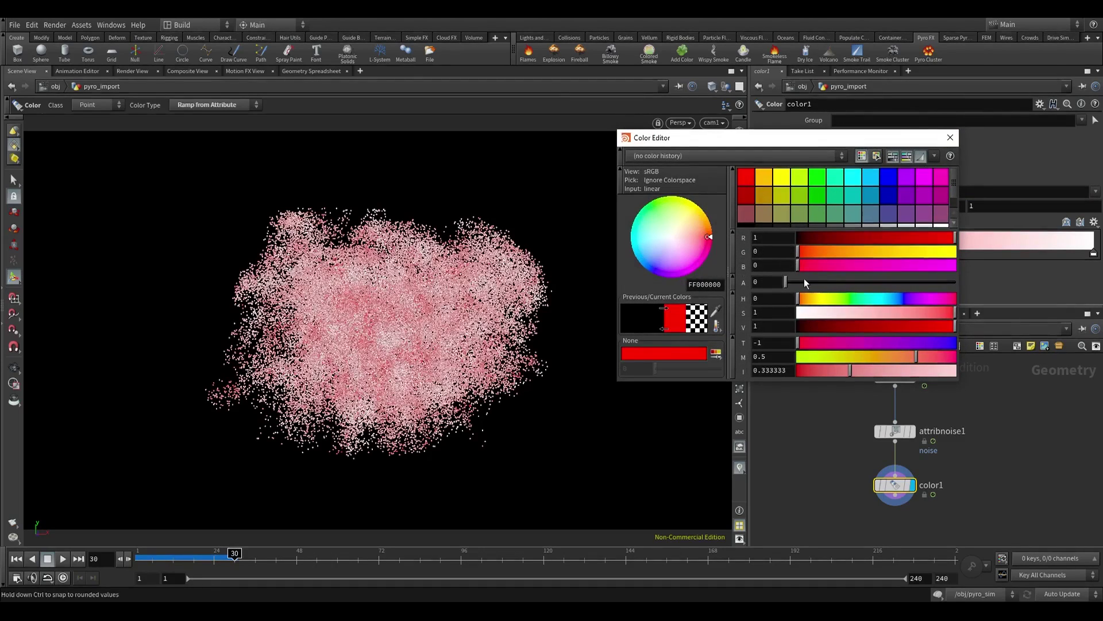
pyautogui.click(953, 139)
# Add a middle point to the color ramp at position 0.5 and set its color to pure green.
pyautogui.click(762, 252)
pyautogui.scroll(-1, 782, 253)
pyautogui.click(914, 225)
pyautogui.doubleClick(848, 265)
pyautogui.write('.5')
pyautogui.press('Return')
pyautogui.doubleClick(897, 280)
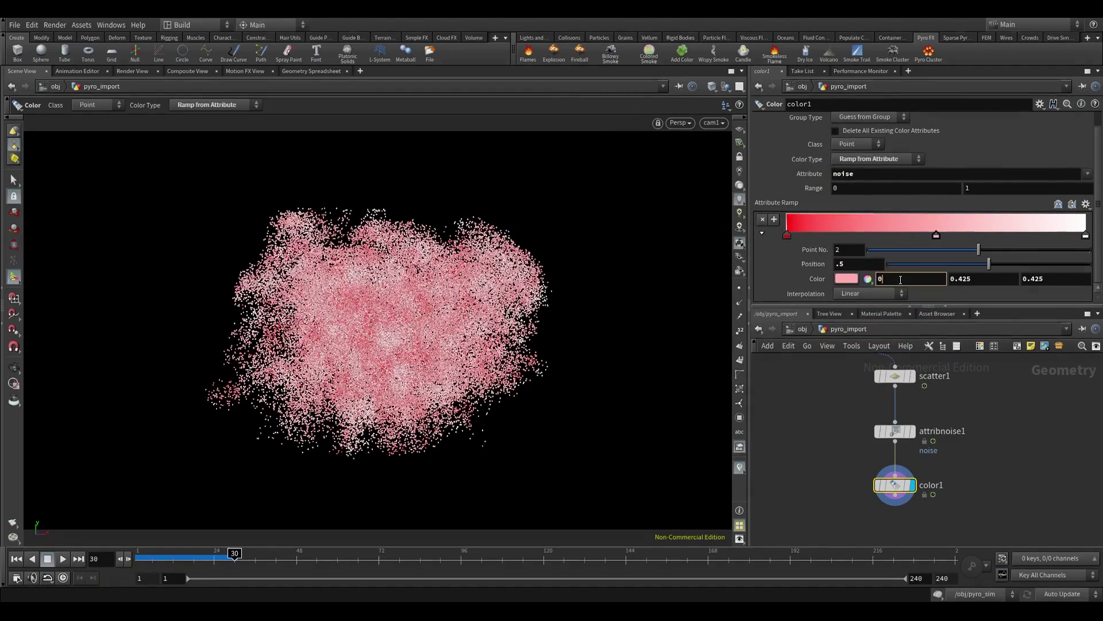
pyautogui.write('0')
pyautogui.doubleClick(1040, 282)
pyautogui.write('0')
# Set the last point of the color ramp to pure blue (0, 0, 1).
pyautogui.doubleClick(1085, 235)
pyautogui.click(953, 137)
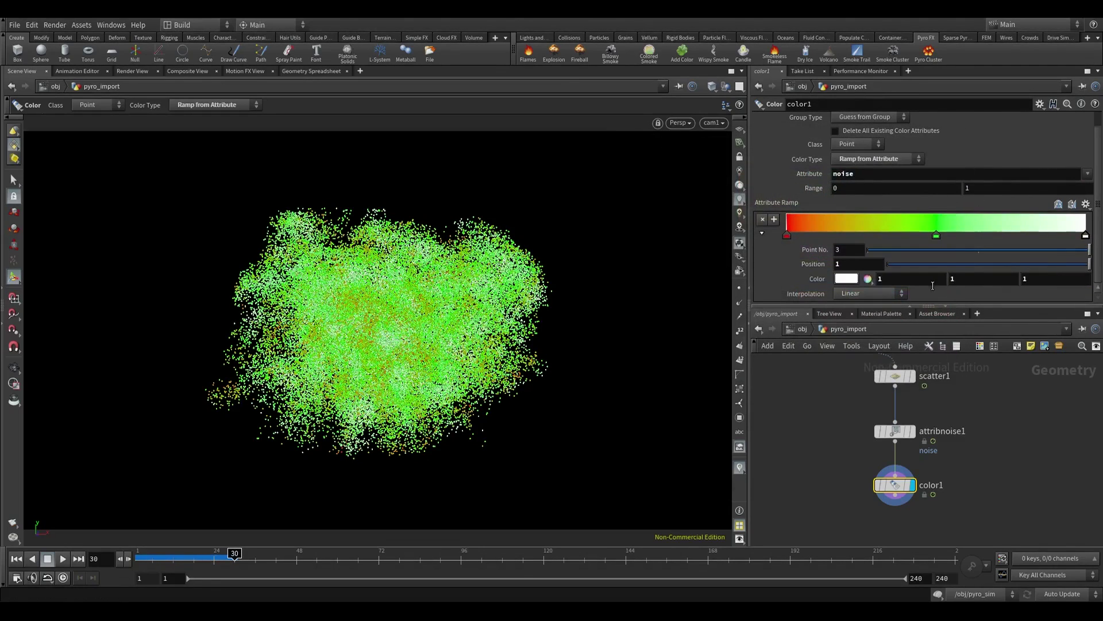
pyautogui.doubleClick(931, 282)
pyautogui.write('0')
pyautogui.press('Tab')
pyautogui.write('0')
pyautogui.press('Return')
# Set the Attribute Noise range values to Zero Centered, with an amplitude of 3.68 and an element size of 1.68.
pyautogui.click(862, 189)
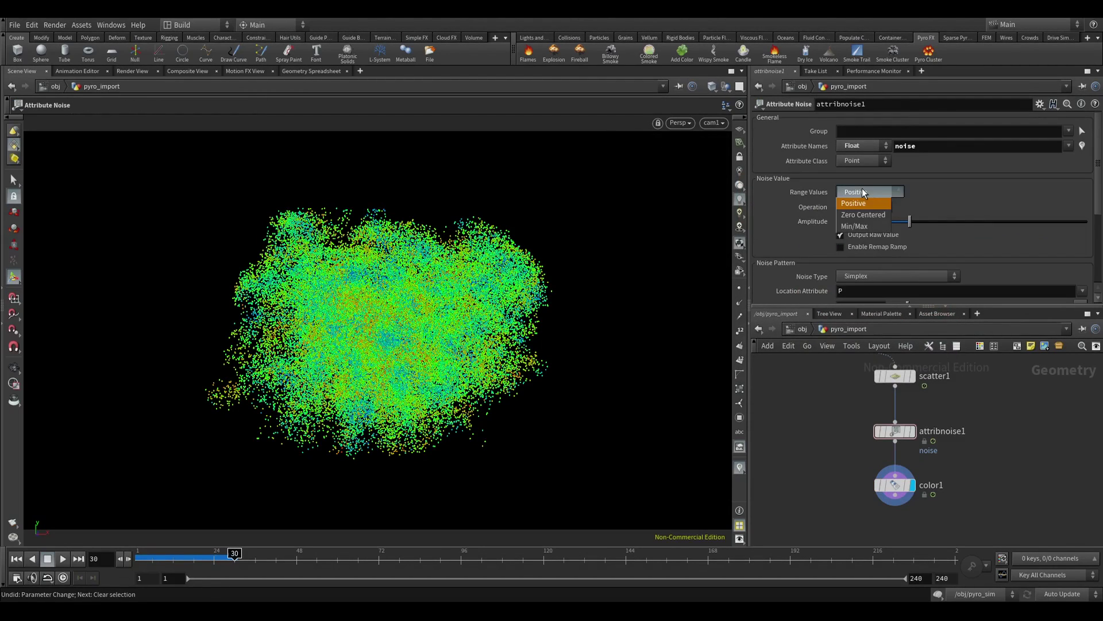
pyautogui.click(863, 214)
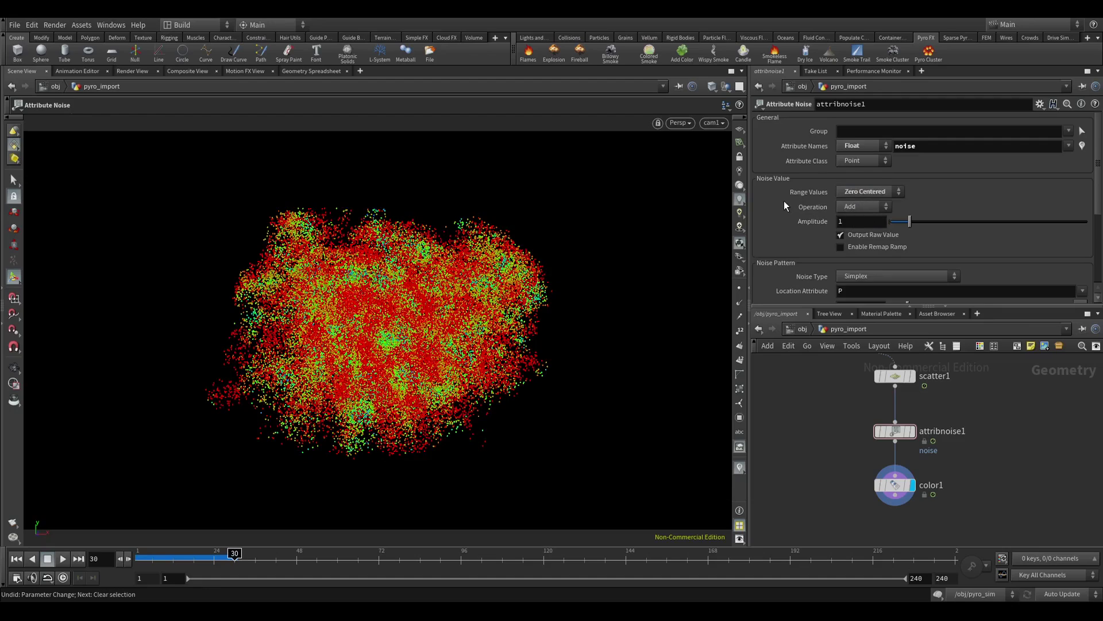
pyautogui.scroll(-3, 785, 202)
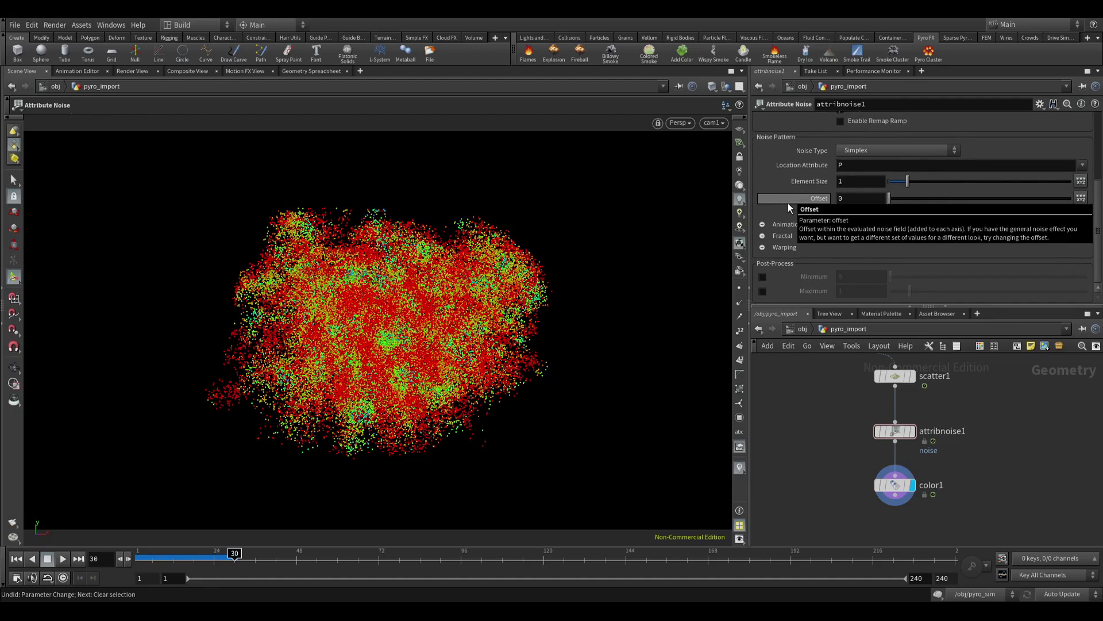
pyautogui.moveTo(907, 181); pyautogui.dragTo(963, 175)
pyautogui.scroll(3, 880, 194)
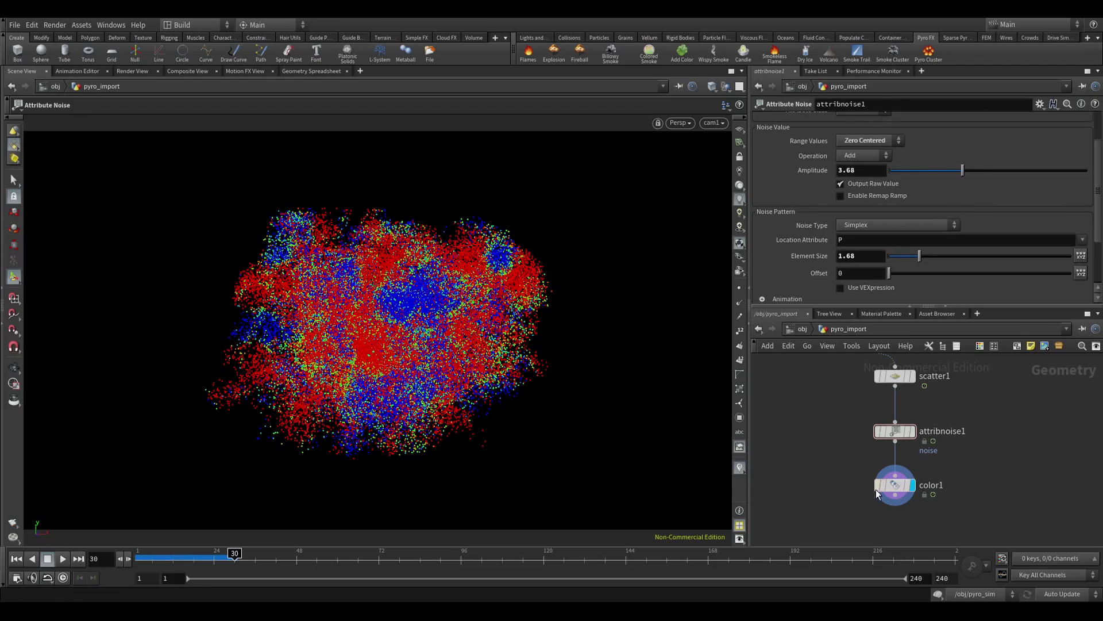
# Add an Attribute Rename node below color1, wire color1 into it and display it.
pyautogui.moveTo(827, 451); pyautogui.dragTo(971, 528)
pyautogui.moveTo(852, 492); pyautogui.dragTo(848, 447, button='middle')
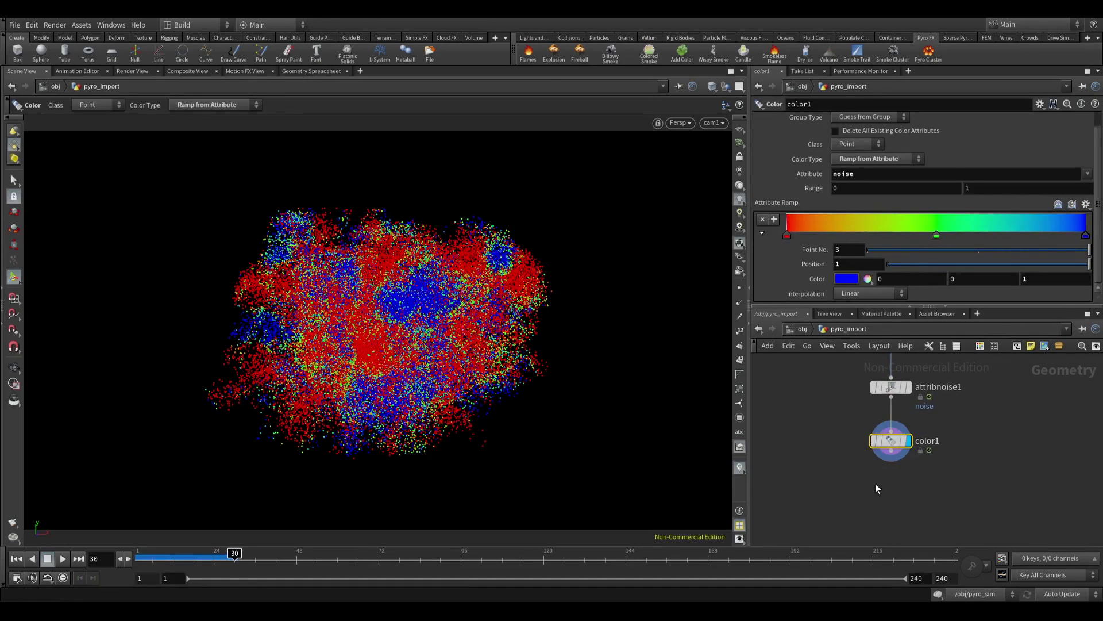
pyautogui.press('Tab')
pyautogui.press('Return')
pyautogui.click(874, 498)
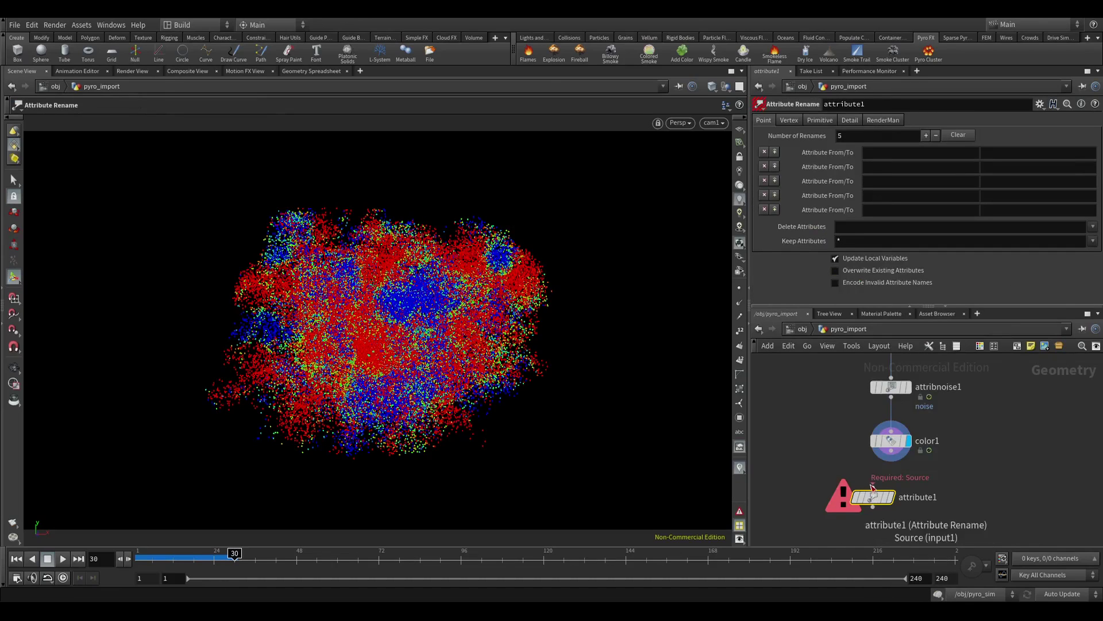
pyautogui.moveTo(878, 501); pyautogui.dragTo(889, 498)
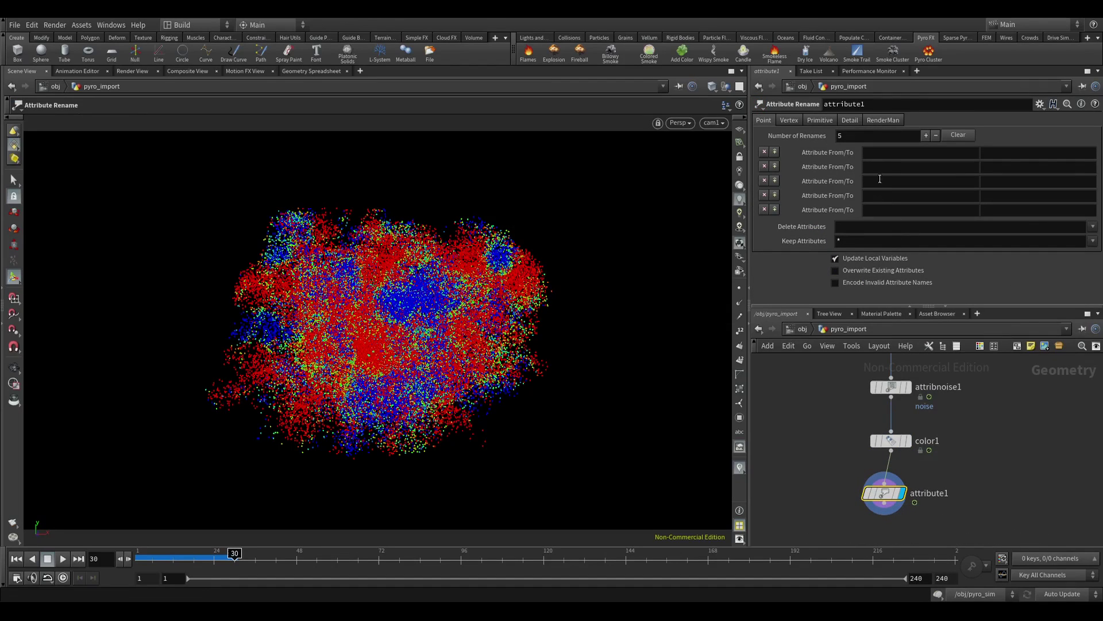
# Rename the point attribute Cd to RGBP in the Attribute Rename node and align the node under color1.
pyautogui.click(879, 158)
pyautogui.press('Tab')
pyautogui.write('RGBP')
pyautogui.press('Return')
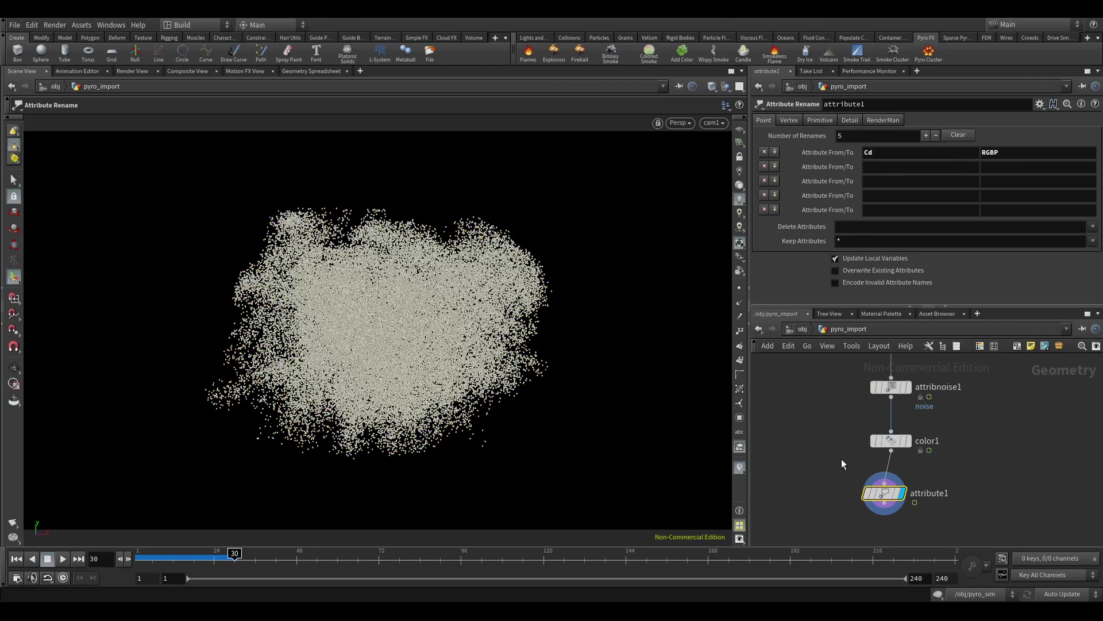
pyautogui.moveTo(892, 489)
pyautogui.click(858, 487)
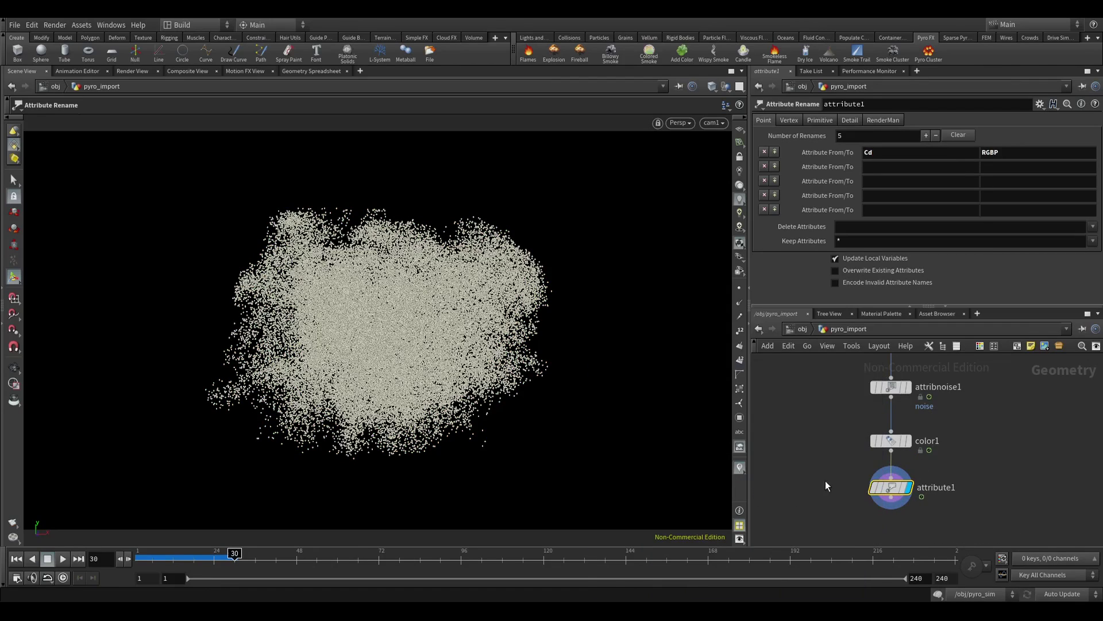
# Add a Volume Rasterize Attributes node and wire the Attribute Rename node into it.
pyautogui.press('Tab')
pyautogui.write('raster')
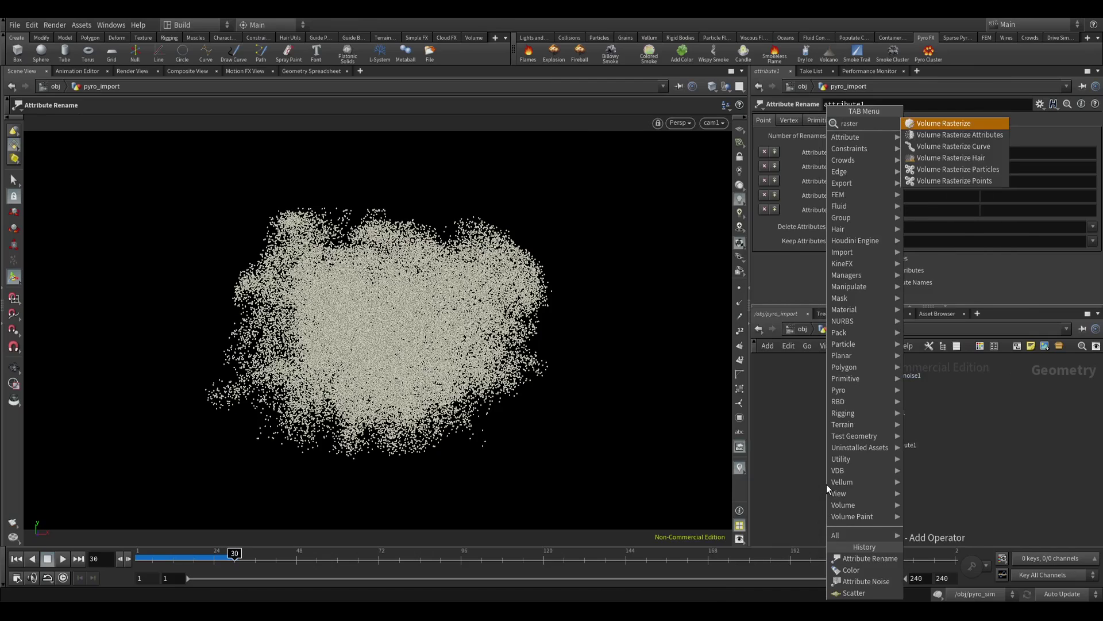
pyautogui.click(959, 135)
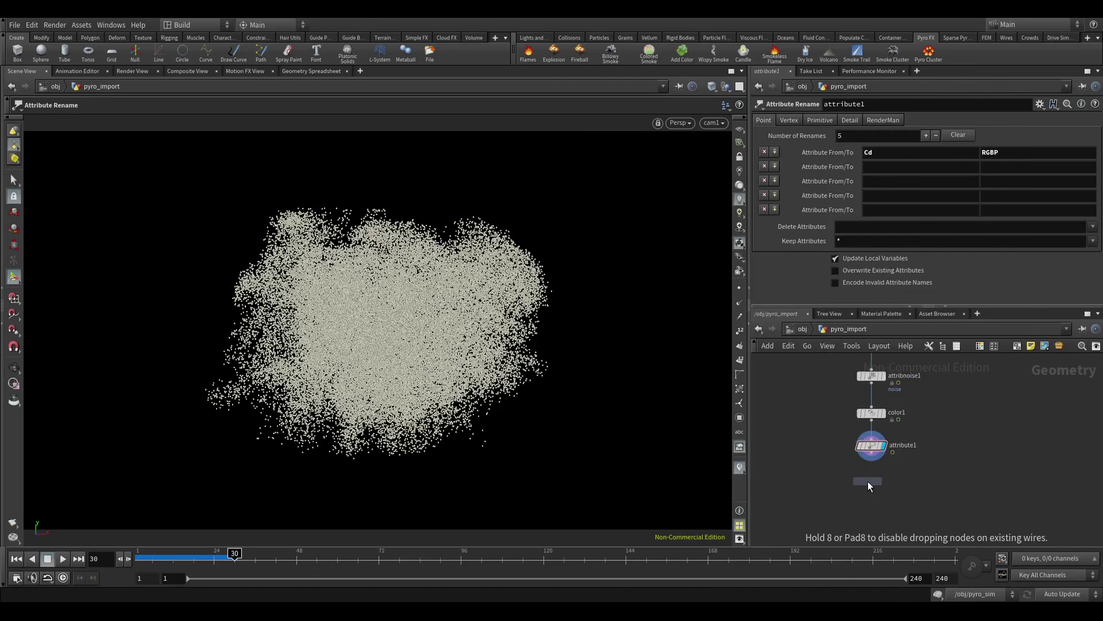
pyautogui.click(871, 479)
pyautogui.moveTo(871, 454); pyautogui.dragTo(871, 470)
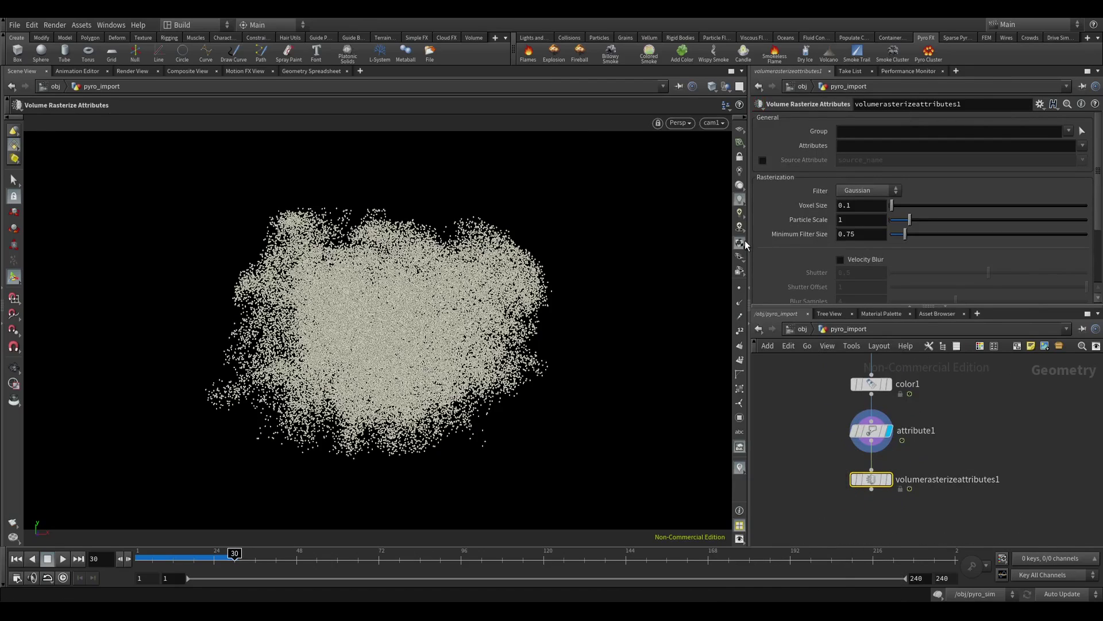
# Rasterize the RGBP attribute with a Particle Scale of 0.1 and display the Volume Rasterize Attributes node.
pyautogui.click(847, 220)
pyautogui.write('.1')
pyautogui.press('Return')
pyautogui.click(1082, 145)
pyautogui.click(1074, 171)
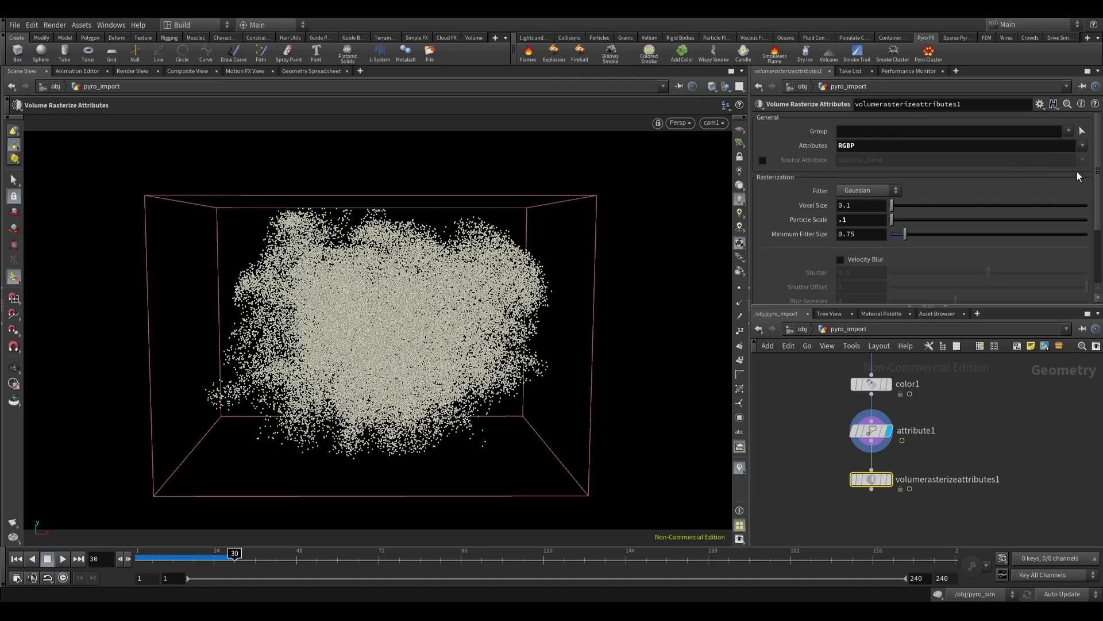
pyautogui.click(890, 481)
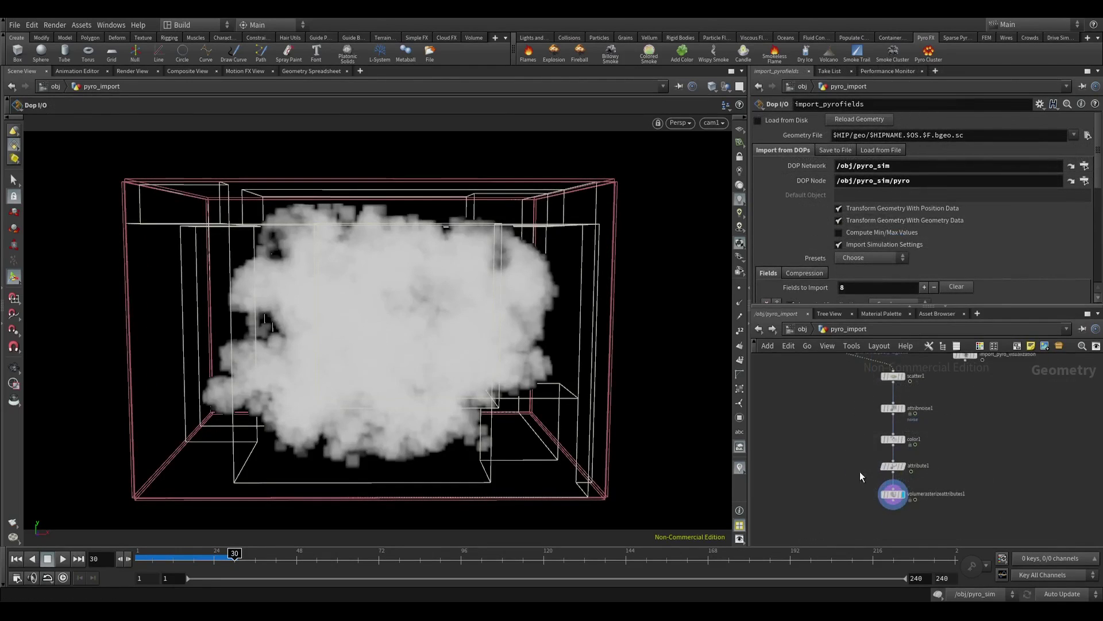
# Examine the node info of volumerasterizeattributes1 and import_pyrofields to compare their volume types.
pyautogui.scroll(3, 859, 483)
pyautogui.moveTo(859, 487); pyautogui.dragTo(918, 507)
pyautogui.click(919, 506)
pyautogui.middleClick(919, 506)
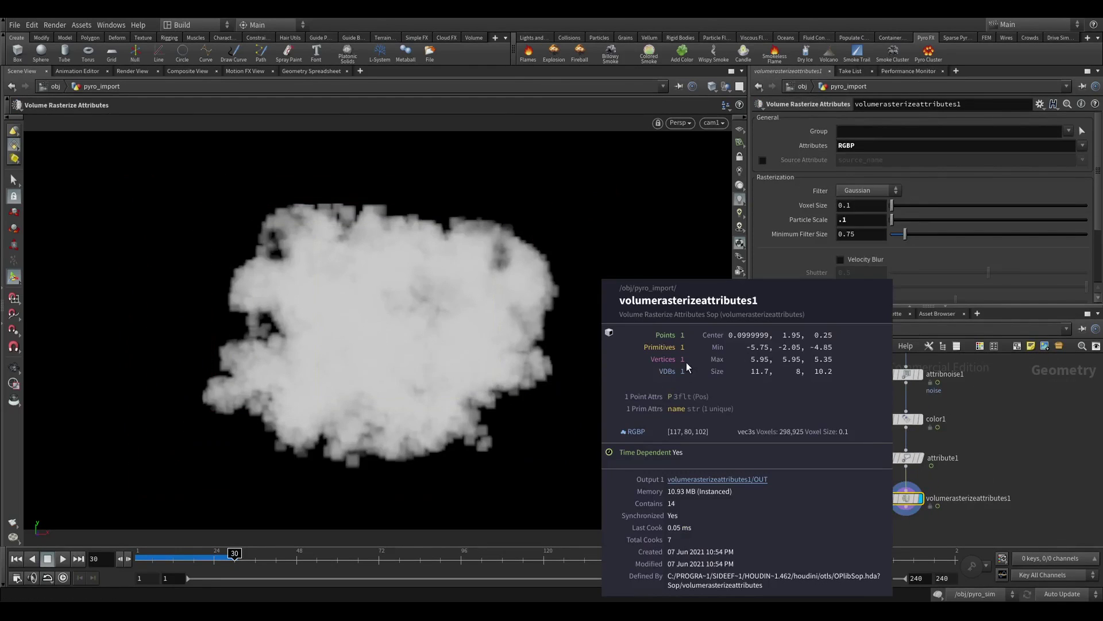
pyautogui.moveTo(847, 422); pyautogui.dragTo(855, 474, button='middle')
pyautogui.scroll(-1, 845, 454)
pyautogui.moveTo(826, 387); pyautogui.dragTo(832, 434, button='middle')
pyautogui.moveTo(814, 381); pyautogui.dragTo(864, 418)
pyautogui.middleClick(853, 406)
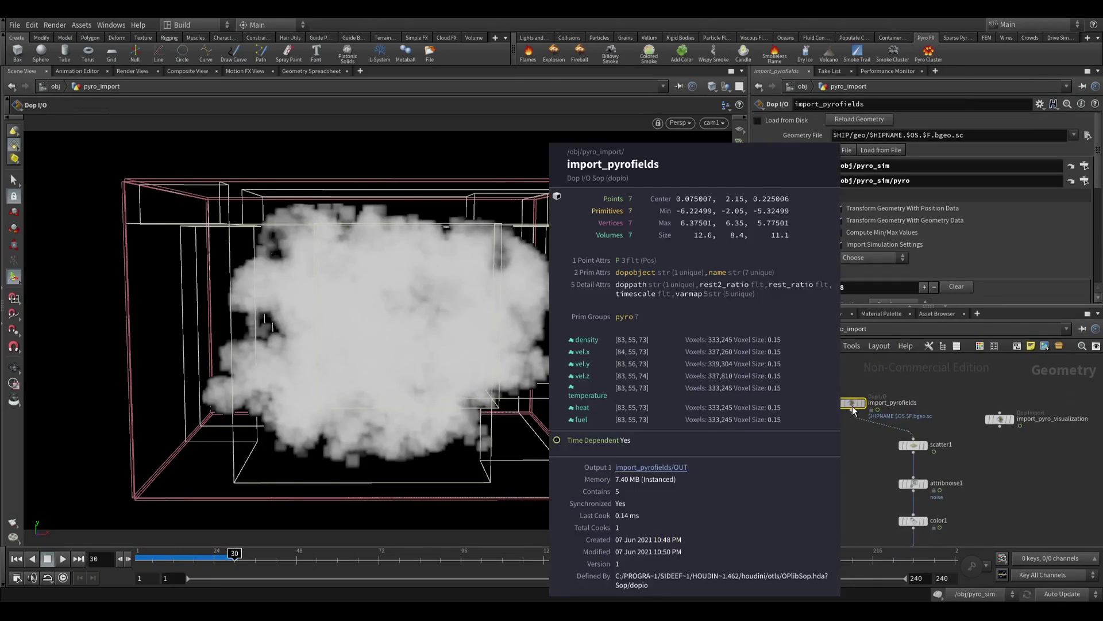
# Insert a Pyro Post-Process node between import_pyrofields and scatter1 and display it.
pyautogui.click(852, 460)
pyautogui.press('Tab')
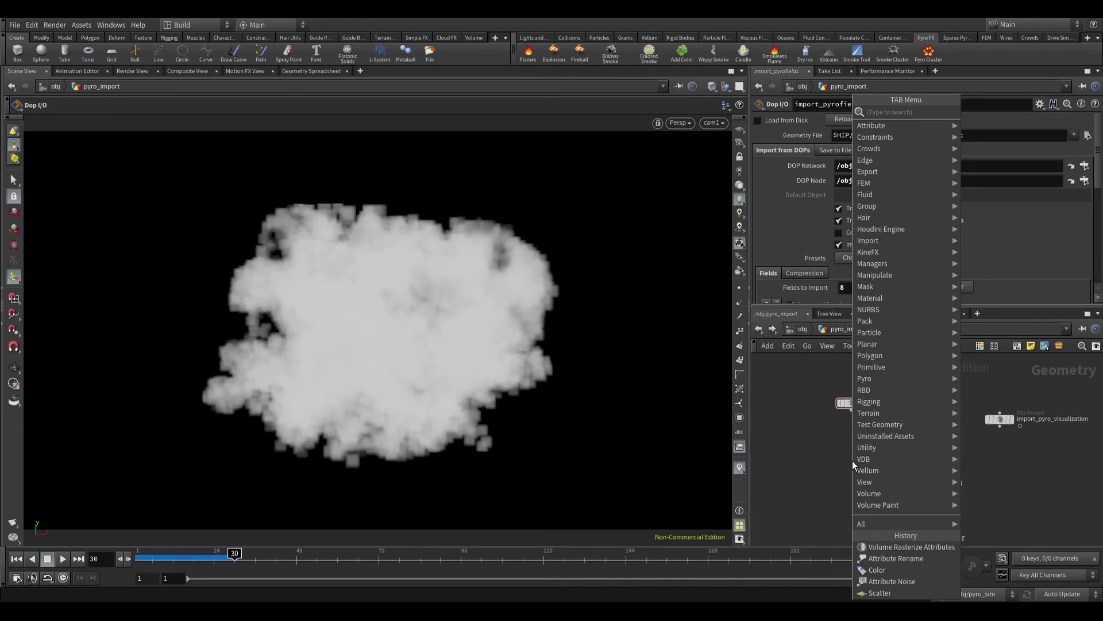
pyautogui.write('post')
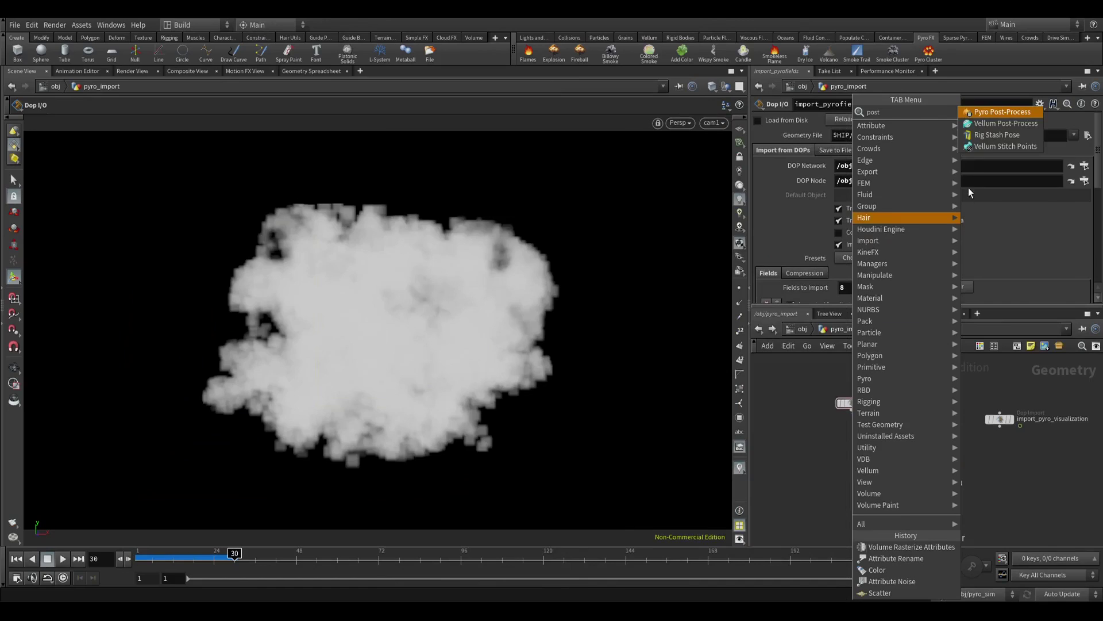
pyautogui.click(999, 113)
pyautogui.click(850, 436)
pyautogui.scroll(2, 851, 439)
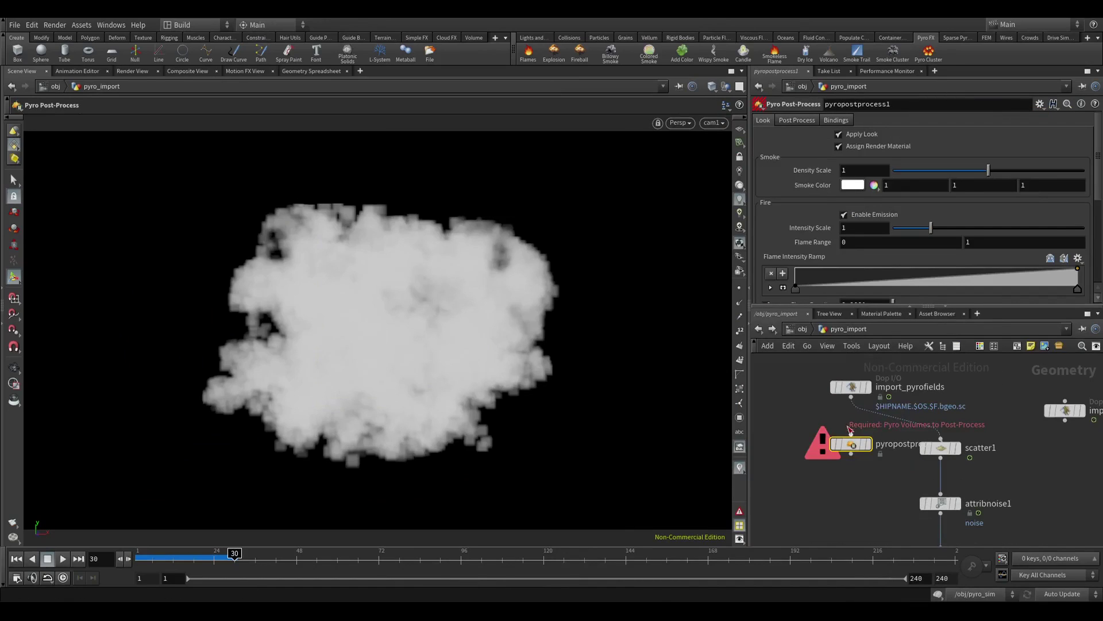
pyautogui.moveTo(900, 453); pyautogui.dragTo(941, 440)
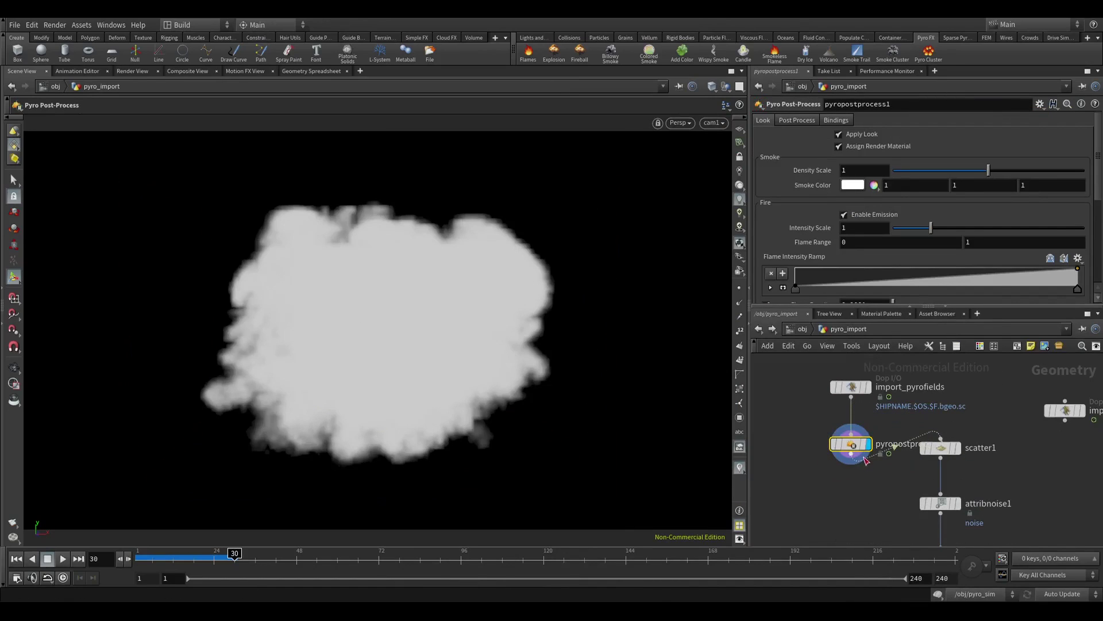
# Turn off Apply Look, enable Convert to VDB on the Pyro Post-Process node and check its output volumes.
pyautogui.click(838, 135)
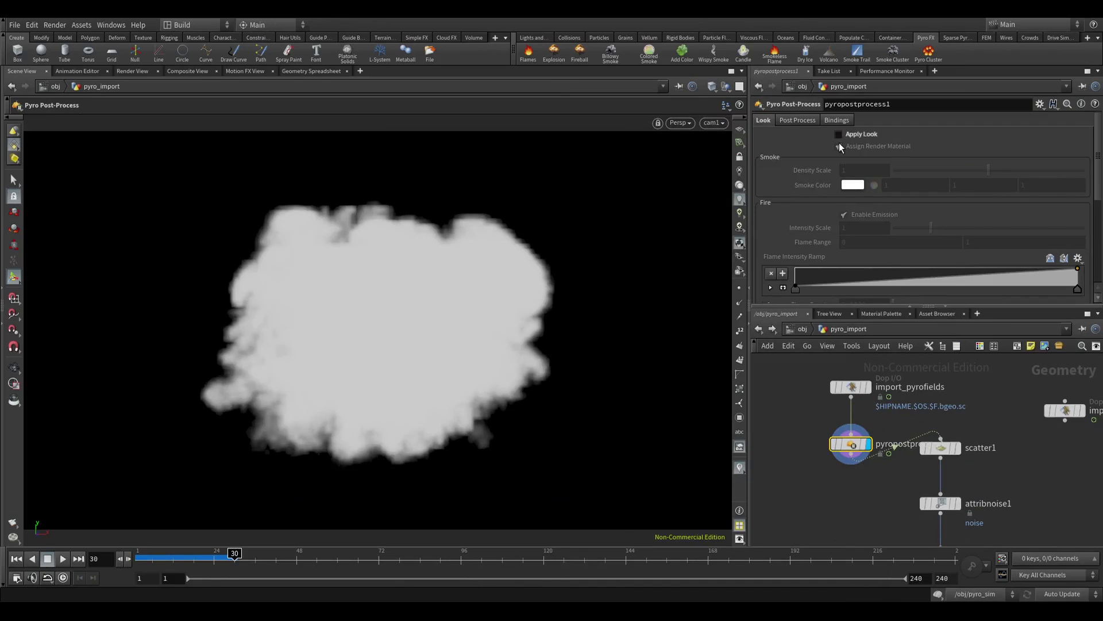
pyautogui.click(798, 120)
pyautogui.click(839, 146)
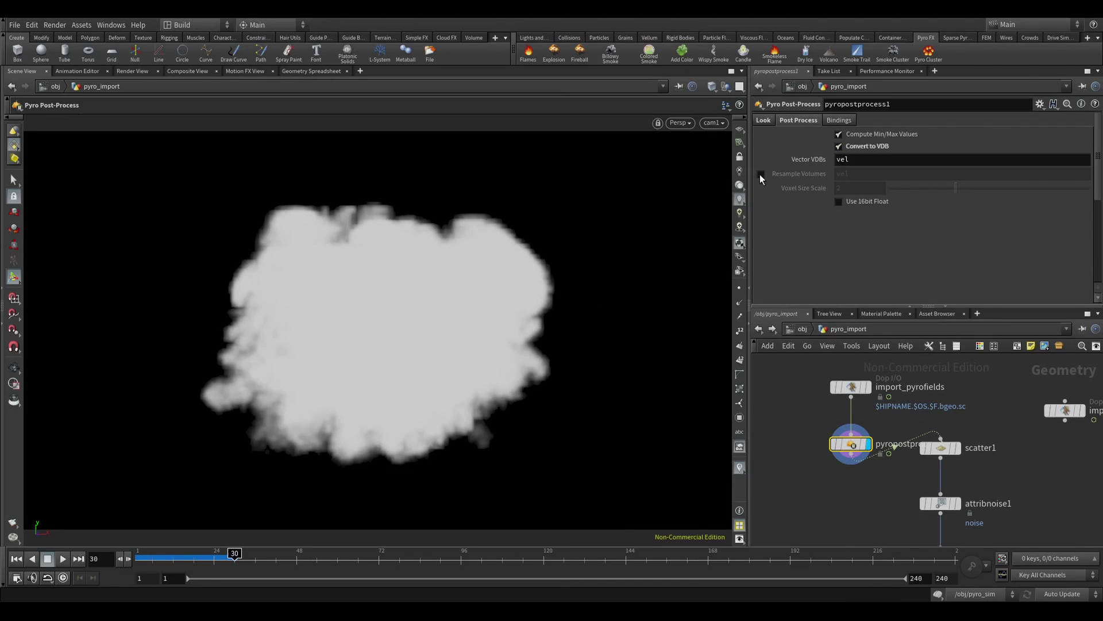
pyautogui.middleClick(851, 444)
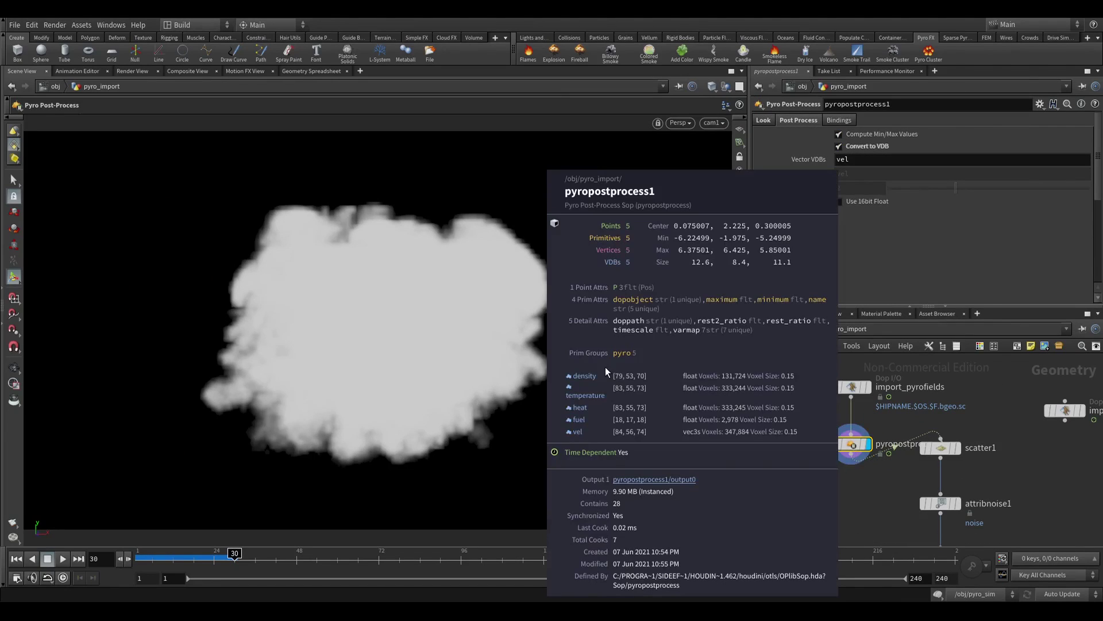
# Add a Merge node combining pyropostprocess1 and volumerasterizeattributes1, and display it.
pyautogui.scroll(-3, 816, 481)
pyautogui.moveTo(815, 481); pyautogui.dragTo(822, 403, button='middle')
pyautogui.scroll(-3, 831, 494)
pyautogui.moveTo(831, 497); pyautogui.dragTo(843, 436, button='middle')
pyautogui.press('m')
pyautogui.click(840, 463)
pyautogui.click(845, 377)
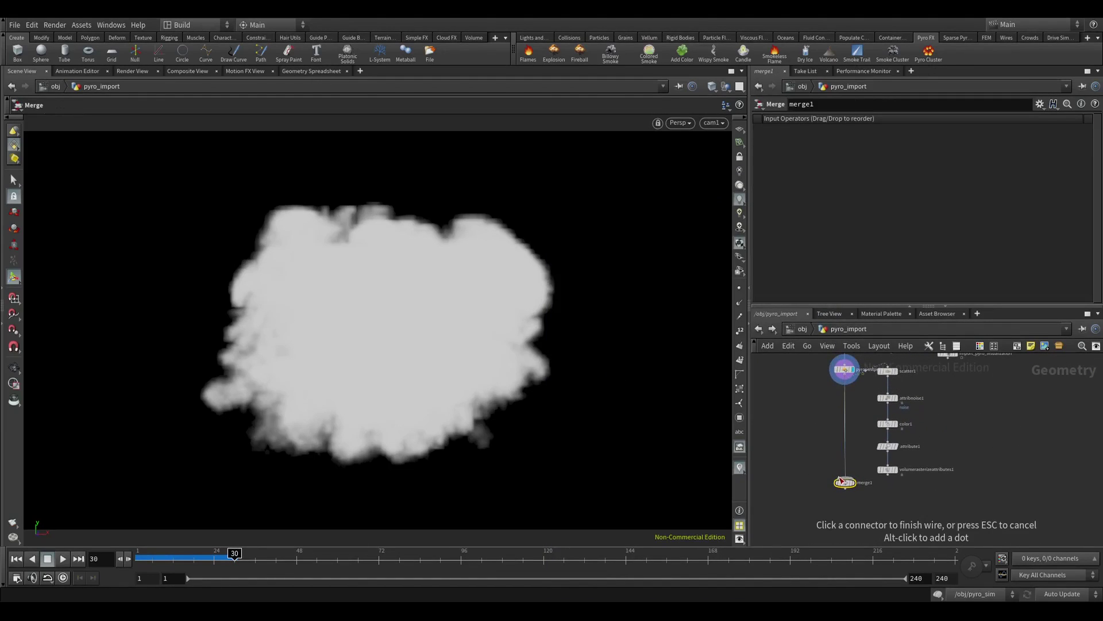
pyautogui.click(842, 480)
pyautogui.click(887, 475)
pyautogui.click(847, 479)
pyautogui.click(854, 483)
pyautogui.moveTo(823, 375); pyautogui.dragTo(832, 407, button='middle')
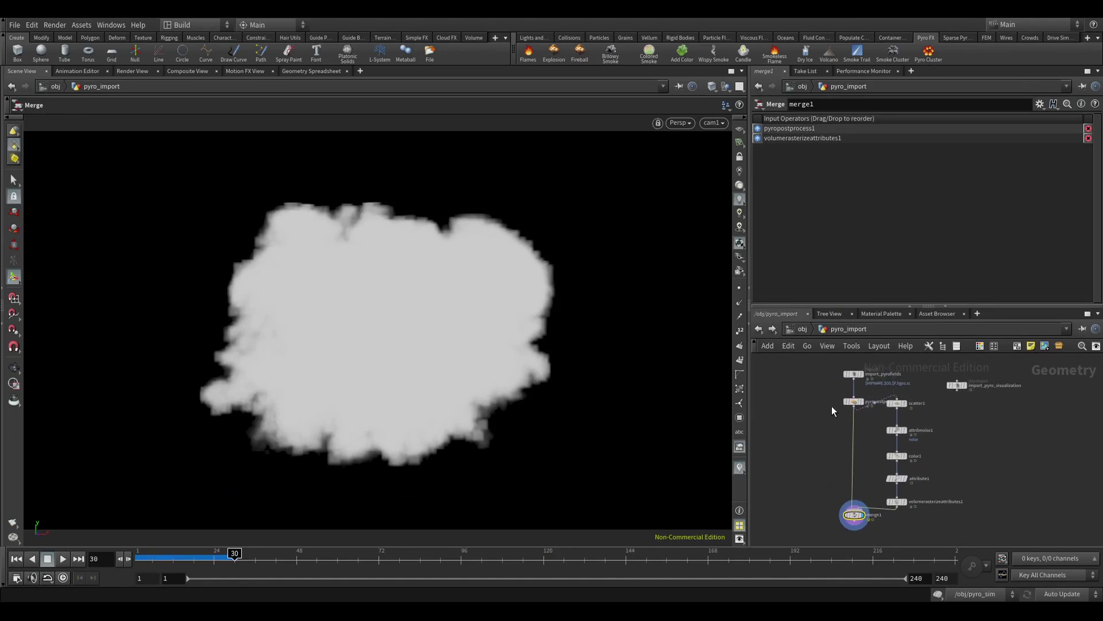
# Check the pyro volumes' voxel size and set the Volume Rasterize Attributes voxel size to 0.15 to match.
pyautogui.scroll(3, 832, 407)
pyautogui.click(865, 400)
pyautogui.middleClick(863, 400)
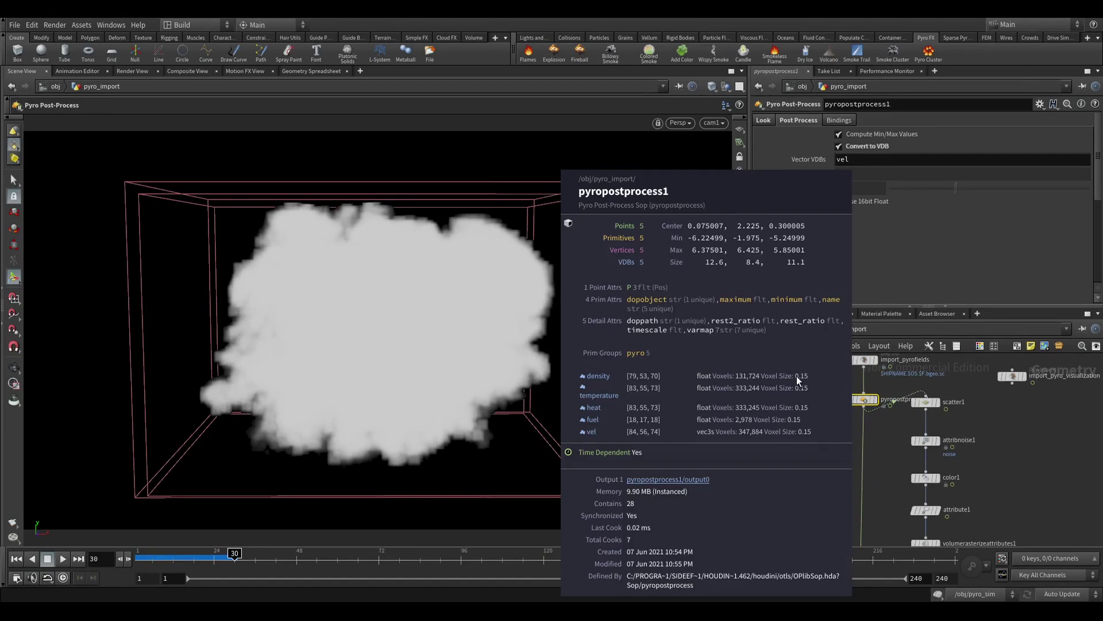
pyautogui.moveTo(844, 480); pyautogui.dragTo(836, 362, button='middle')
pyautogui.click(919, 426)
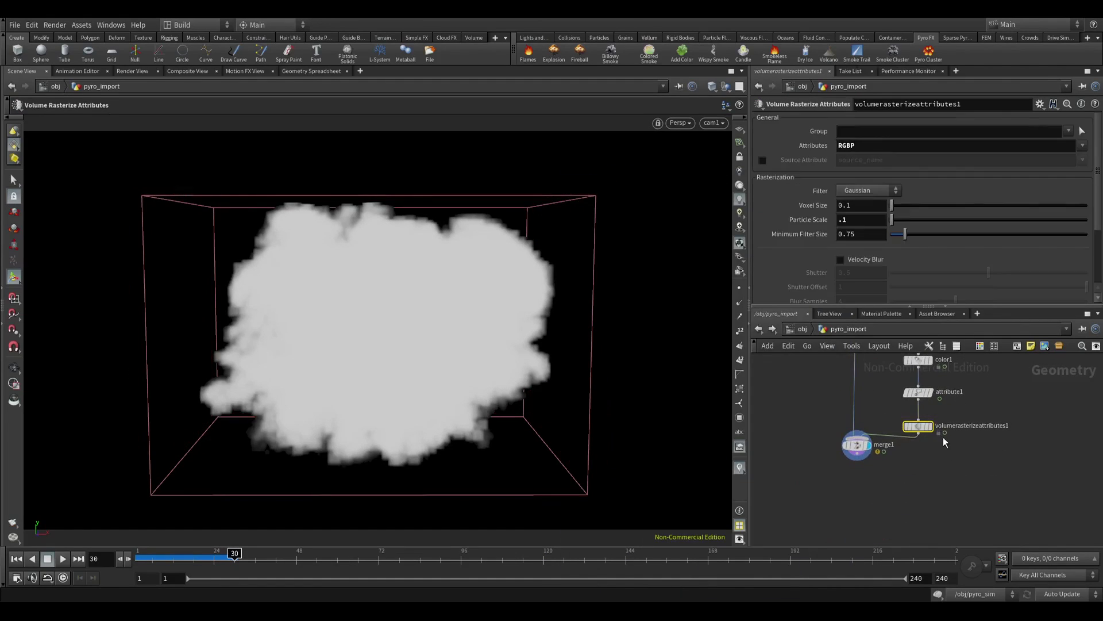
pyautogui.click(860, 208)
pyautogui.write('5')
pyautogui.press('Return')
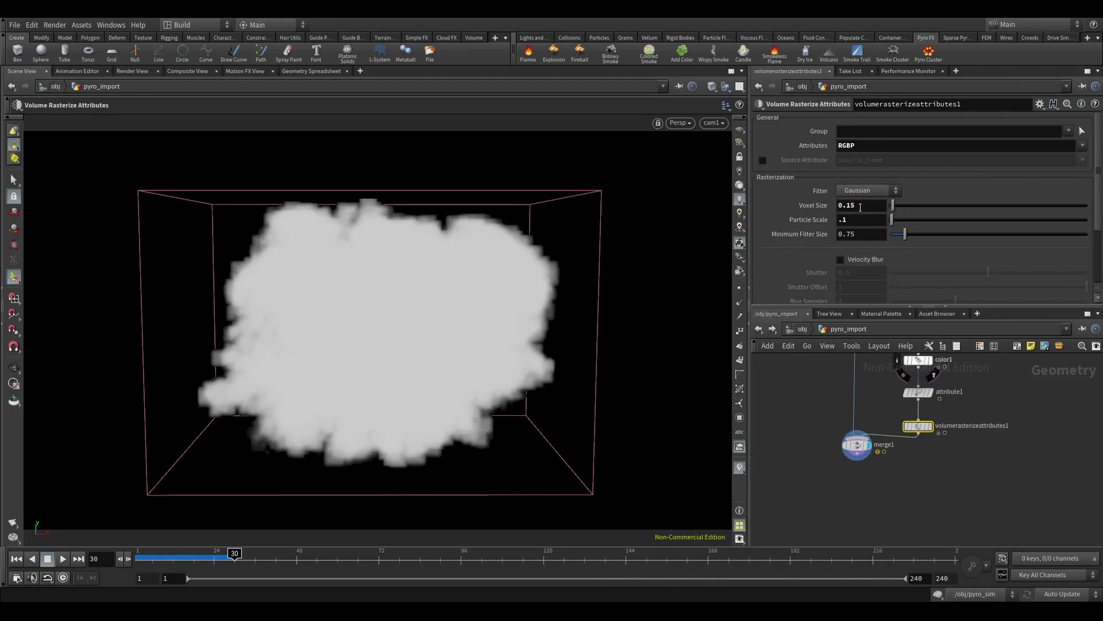
# Add a Null node below merge1 and wire the merge output into it.
pyautogui.click(857, 446)
pyautogui.moveTo(858, 446); pyautogui.dragTo(858, 458)
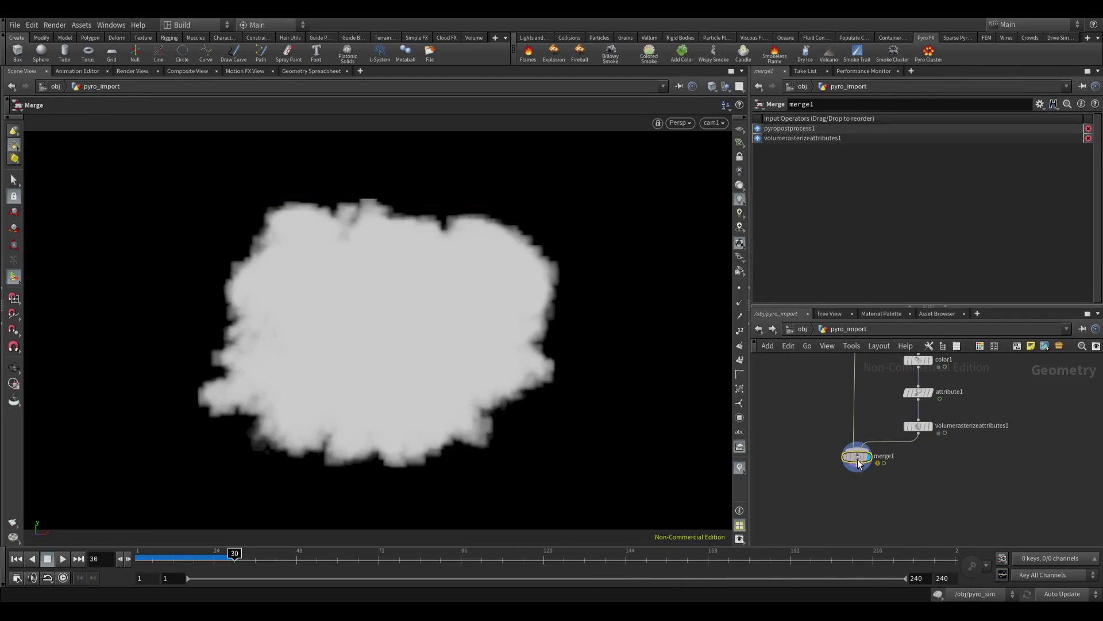
pyautogui.click(833, 501)
pyautogui.press('Tab')
pyautogui.write('null')
pyautogui.press('Return')
pyautogui.click(833, 502)
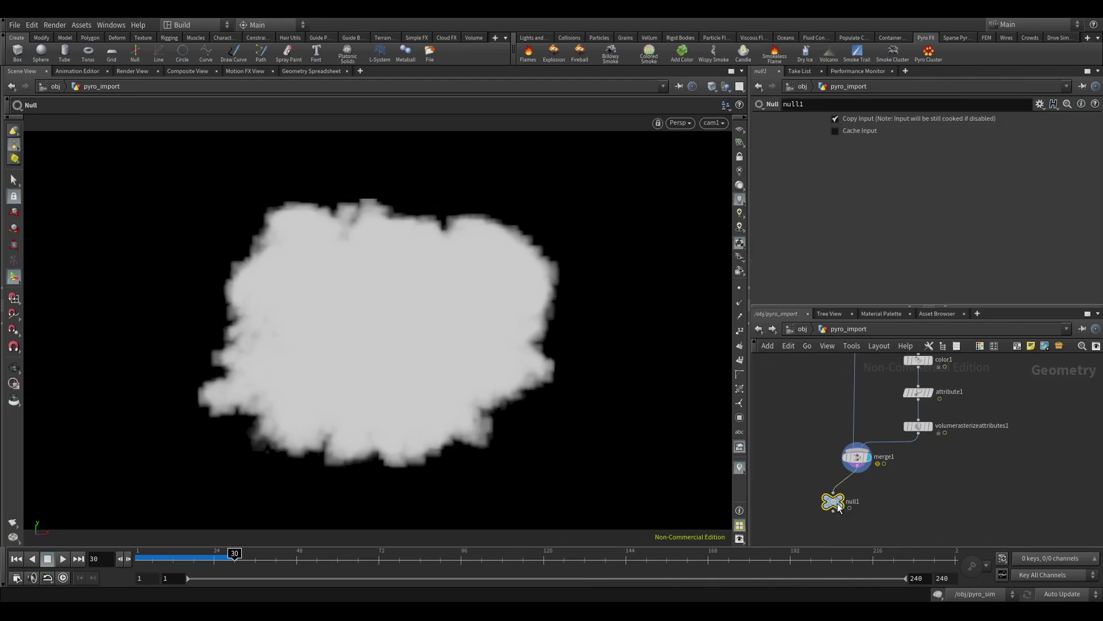
# Rename the Null node to render, make it the render output and switch to the Render View.
pyautogui.doubleClick(878, 501)
pyautogui.write('re')
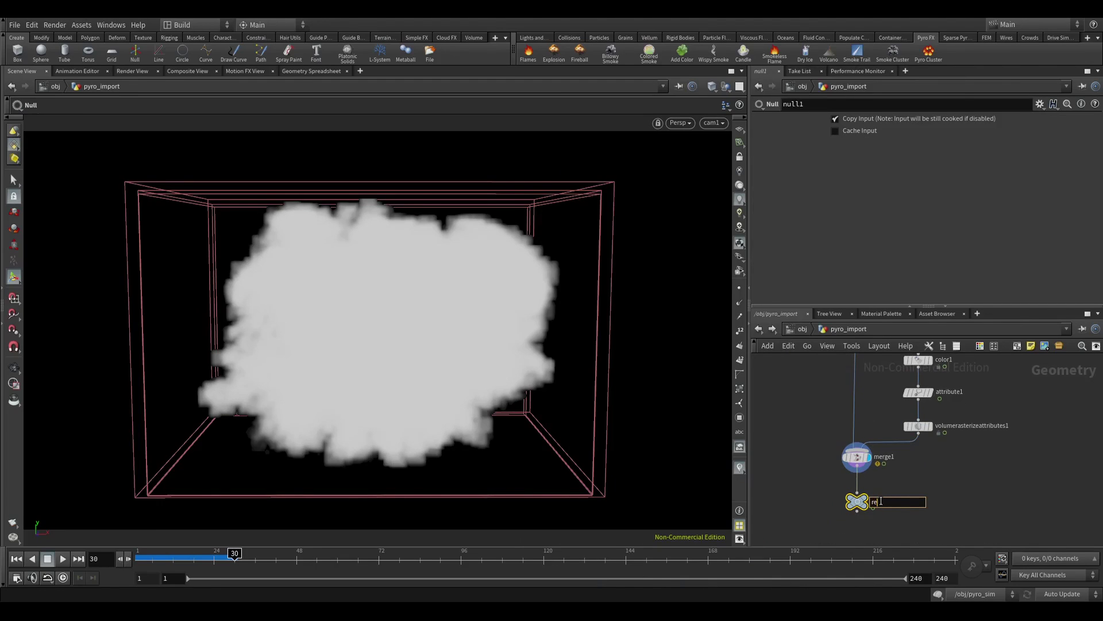
pyautogui.write('nder')
pyautogui.press('Return')
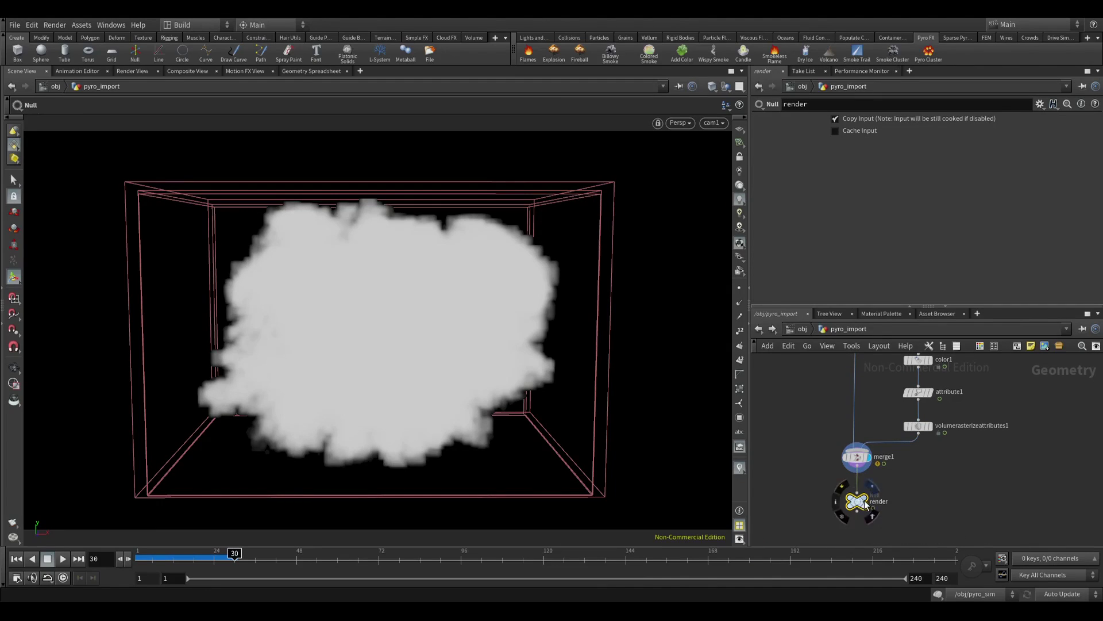
pyautogui.click(132, 72)
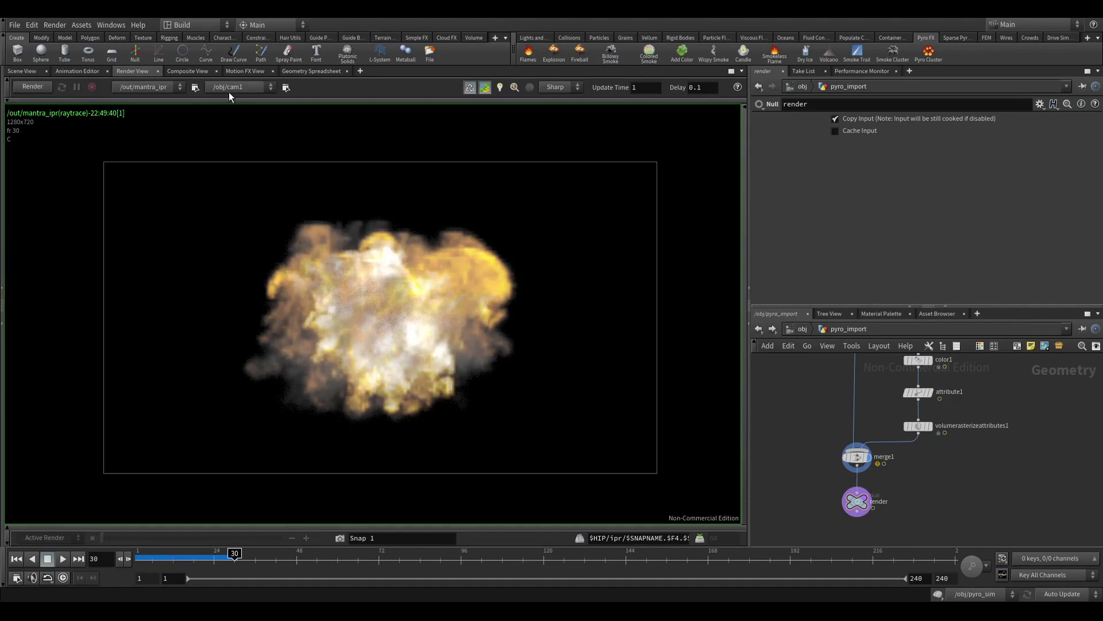
# Render the explosion through /obj/cam1 with mantra_ipr and inspect the merge1 node's information.
pyautogui.click(41, 88)
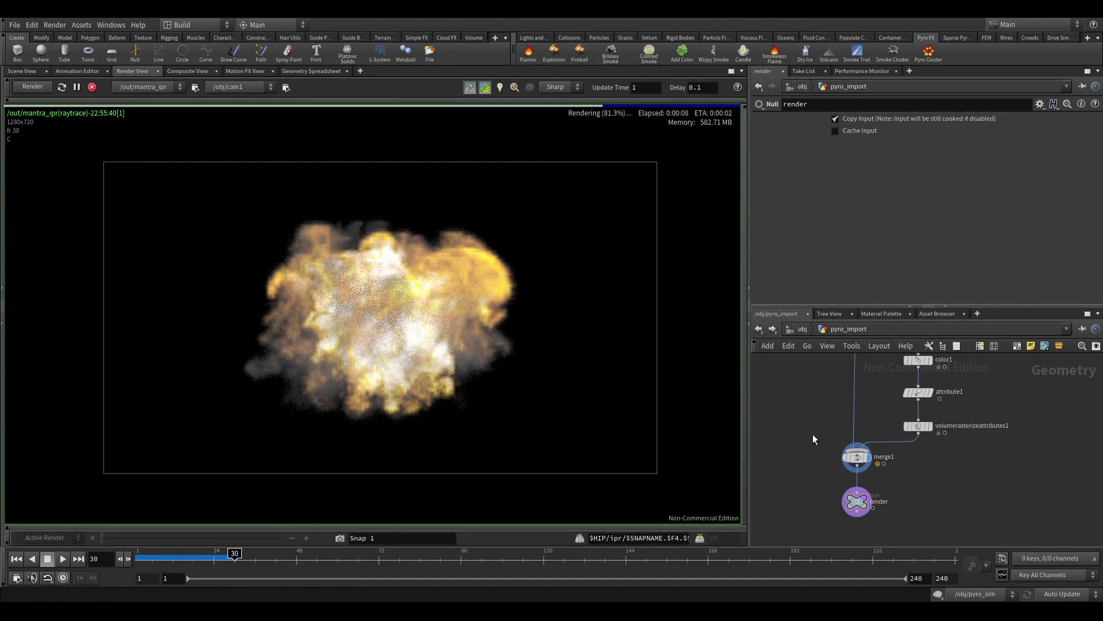
pyautogui.click(856, 460)
pyautogui.middleClick(856, 463)
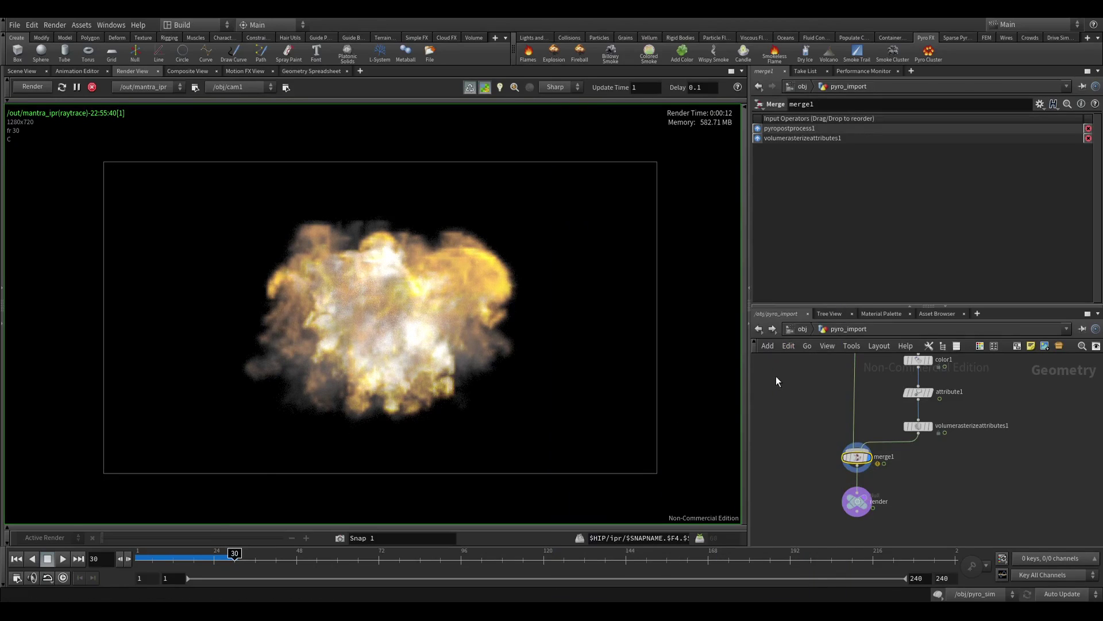
# Add one extra image plane to the mantra_ipr output node with the VEX variable RGBP.
pyautogui.click(793, 332)
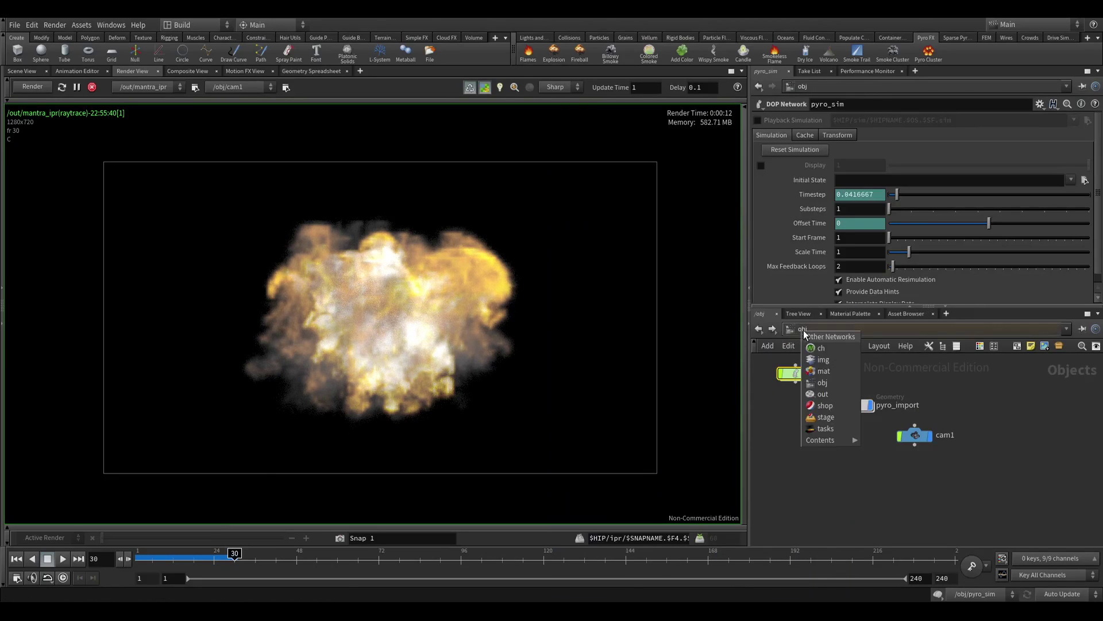
pyautogui.click(826, 395)
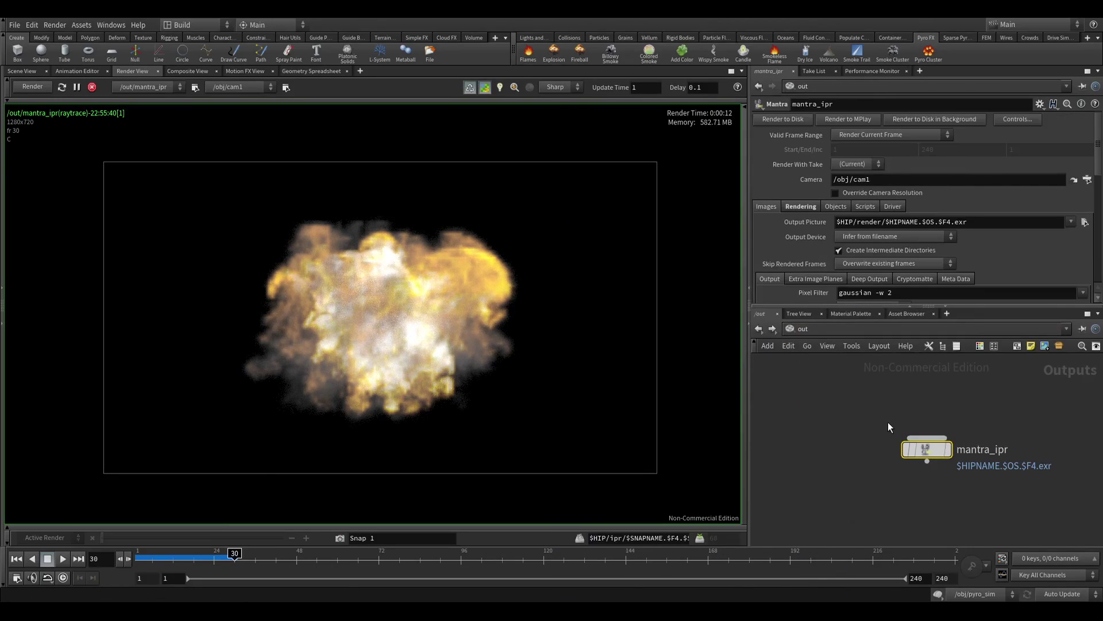
pyautogui.click(811, 281)
pyautogui.scroll(-5, 825, 231)
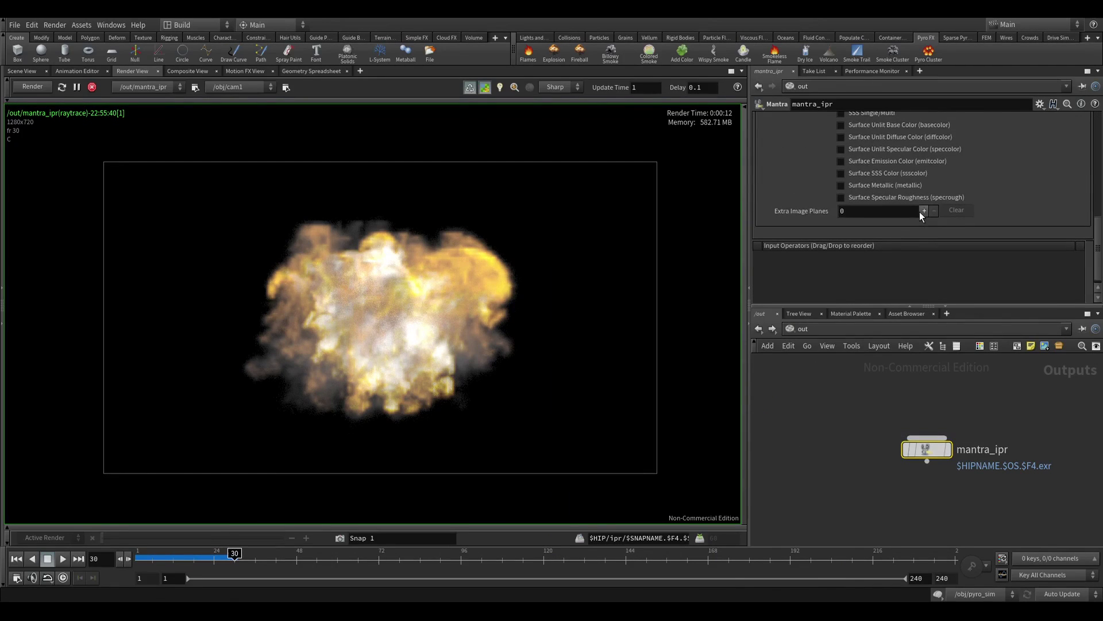
pyautogui.click(923, 211)
pyautogui.click(890, 170)
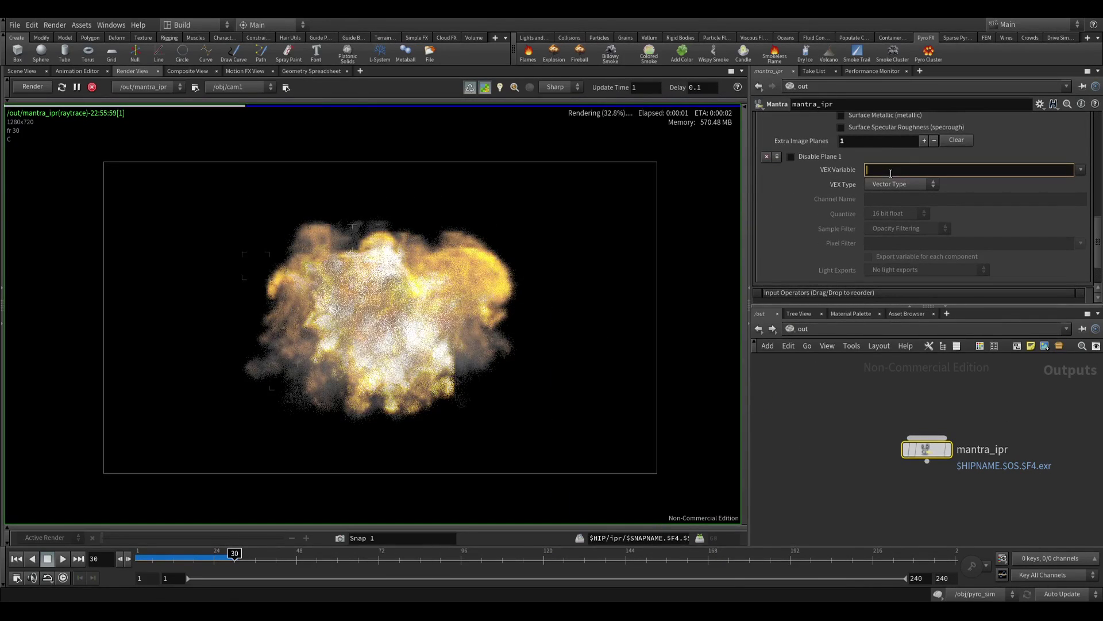
pyautogui.write('RG')
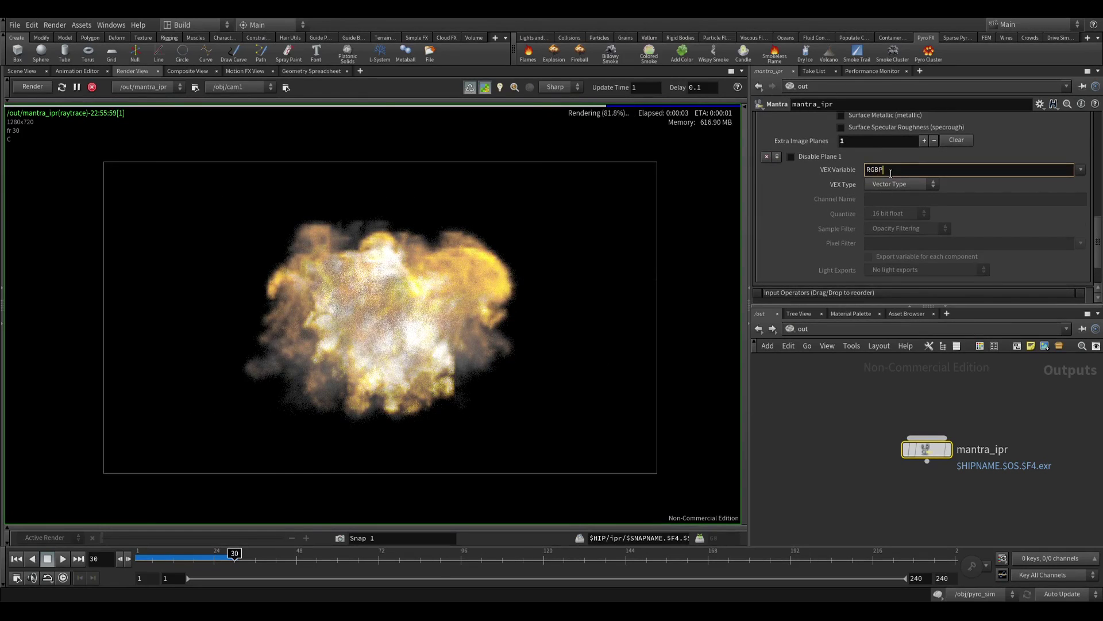
pyautogui.write('BP')
pyautogui.press('Return')
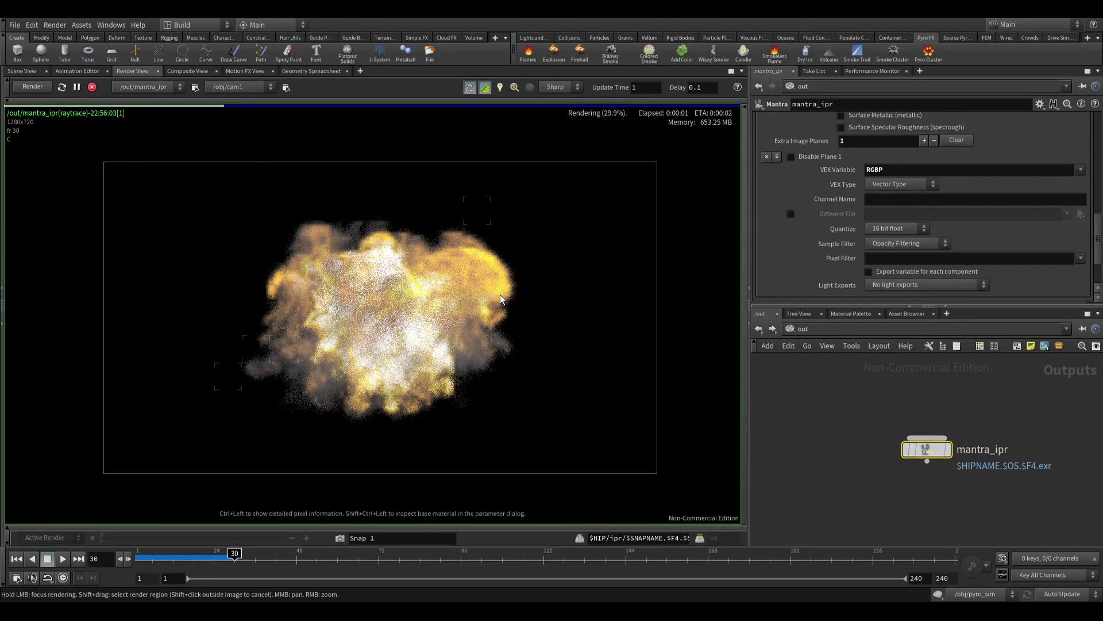
# Show the RGBP image plane in the render view.
pyautogui.click(114, 101)
pyautogui.click(91, 106)
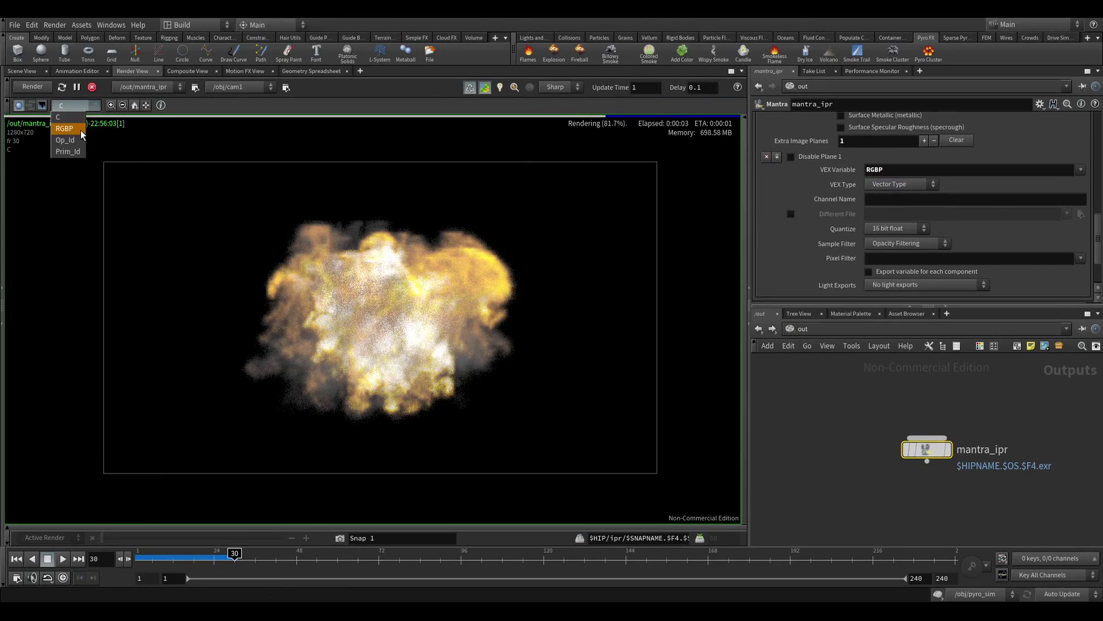
pyautogui.click(81, 129)
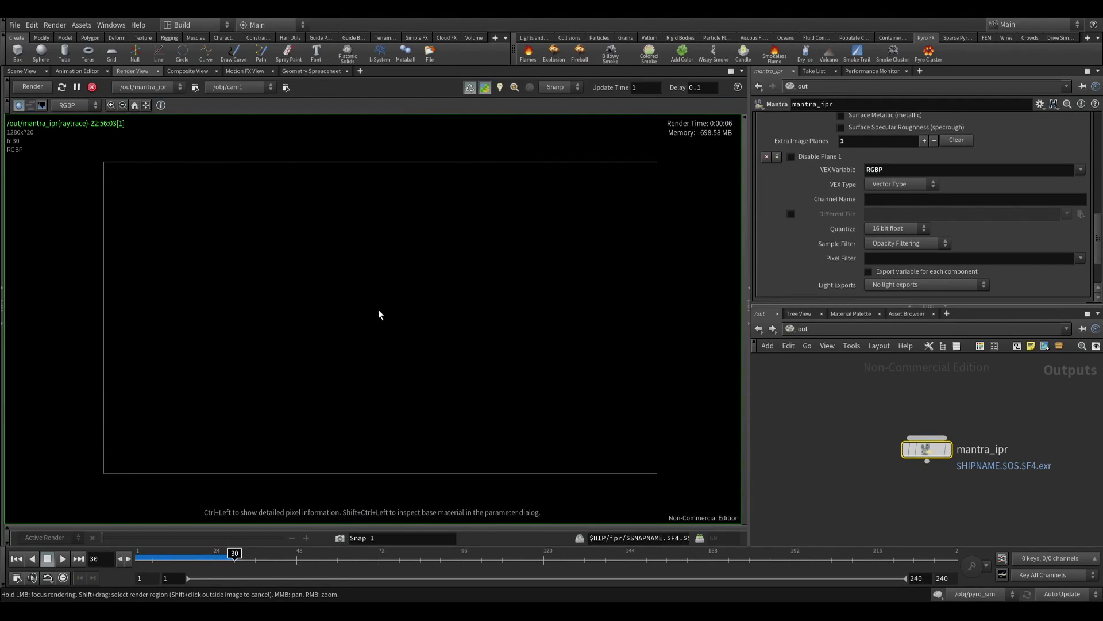
# Change the extra image plane's VEX variable to RGB and check the rendered planes, ending on C.
pyautogui.click(899, 170)
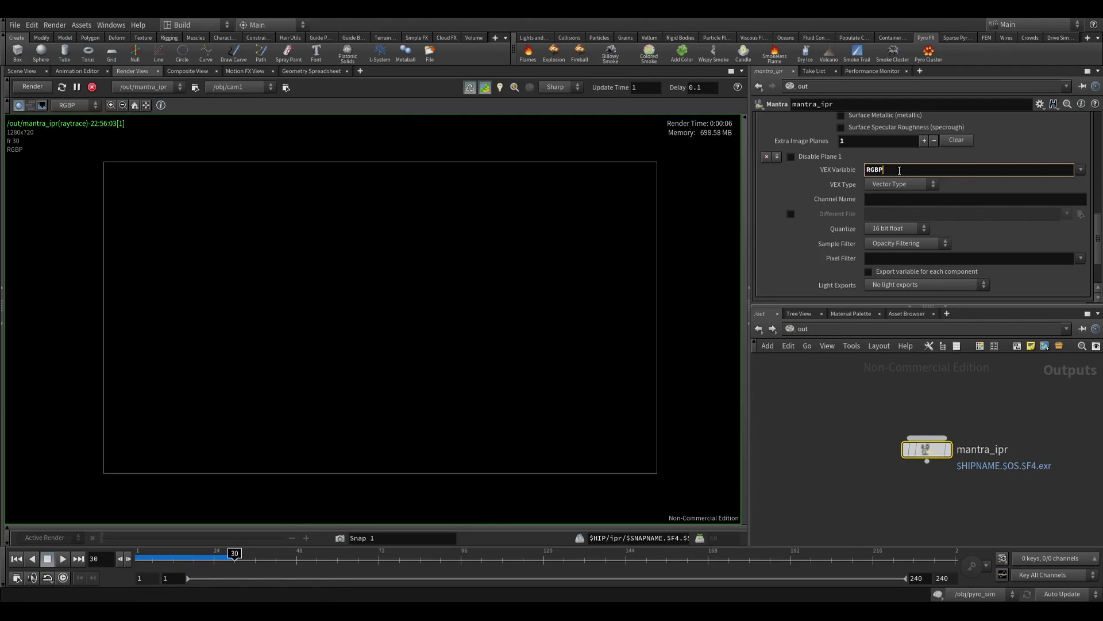
pyautogui.press('Return')
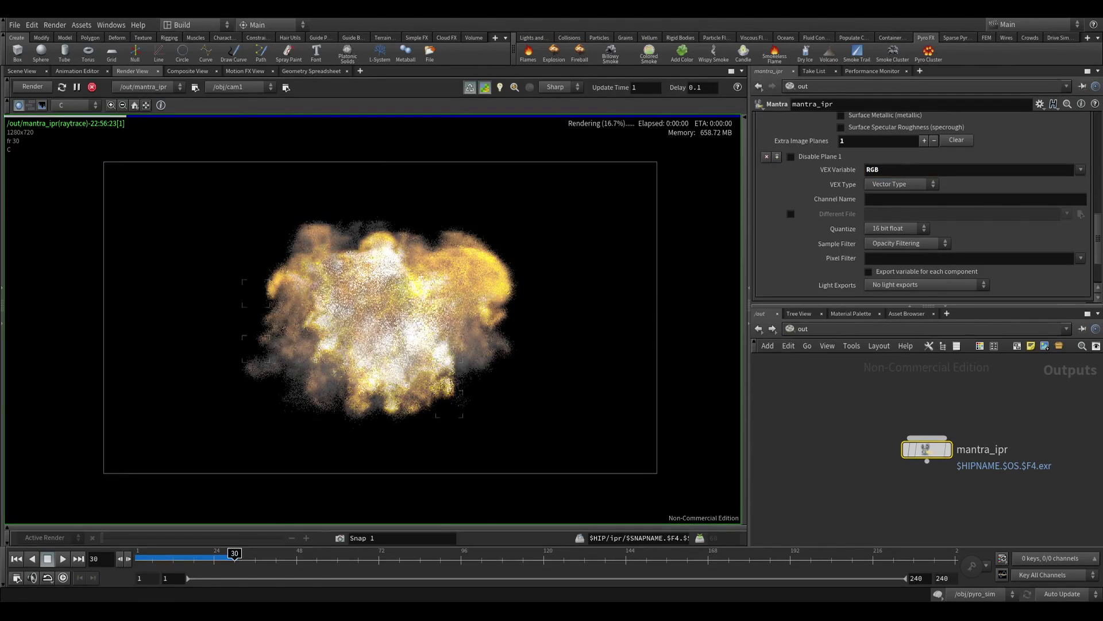
pyautogui.click(73, 105)
pyautogui.click(72, 140)
pyautogui.click(71, 106)
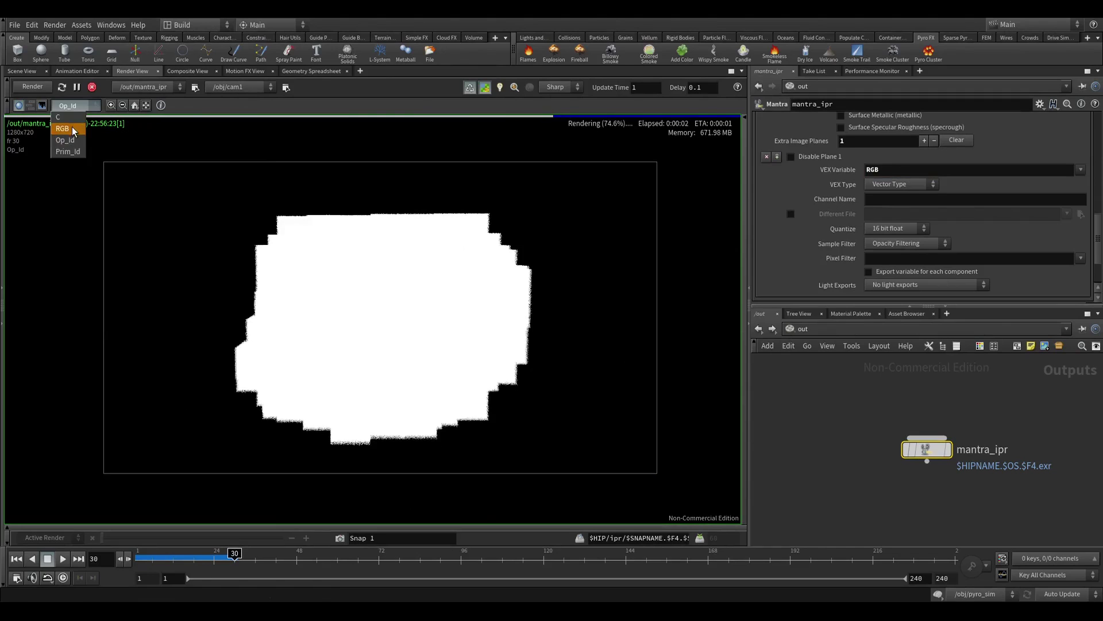
pyautogui.click(72, 129)
pyautogui.click(77, 106)
pyautogui.click(72, 117)
# Allow editing of the fireball pyro shader's contents in the mat network and enter the shader.
pyautogui.click(800, 328)
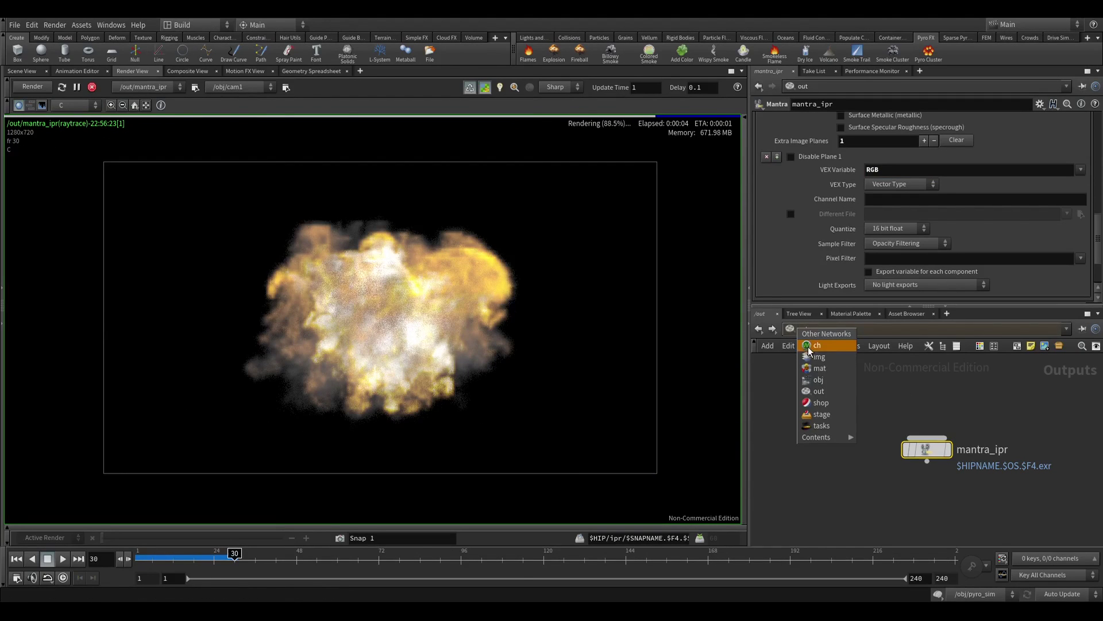
pyautogui.click(813, 368)
pyautogui.rightClick(924, 398)
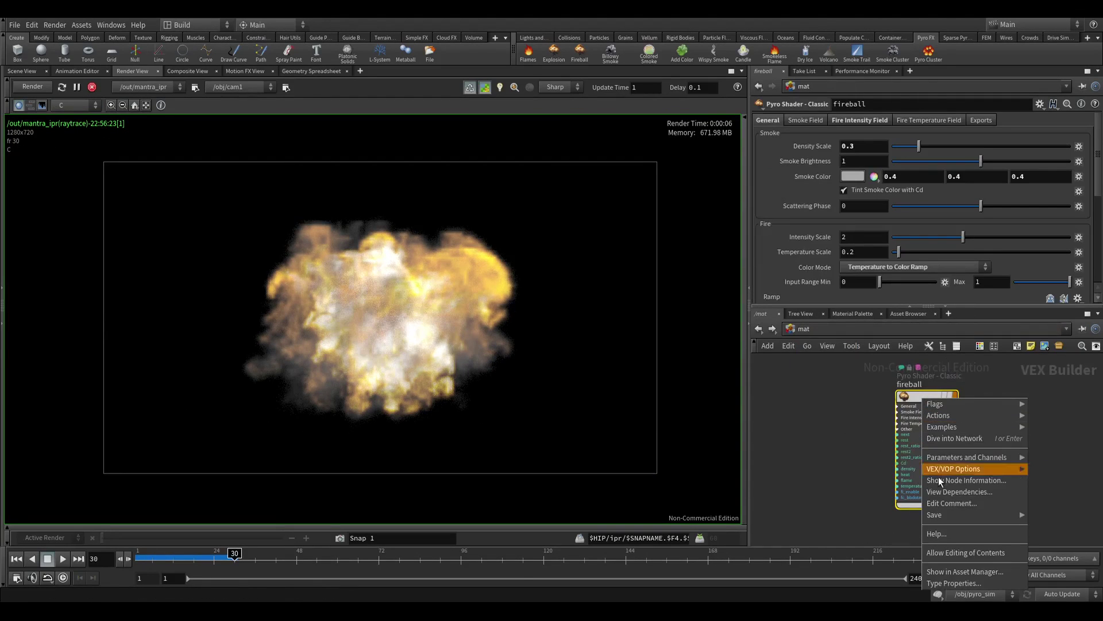
pyautogui.click(947, 548)
pyautogui.doubleClick(919, 394)
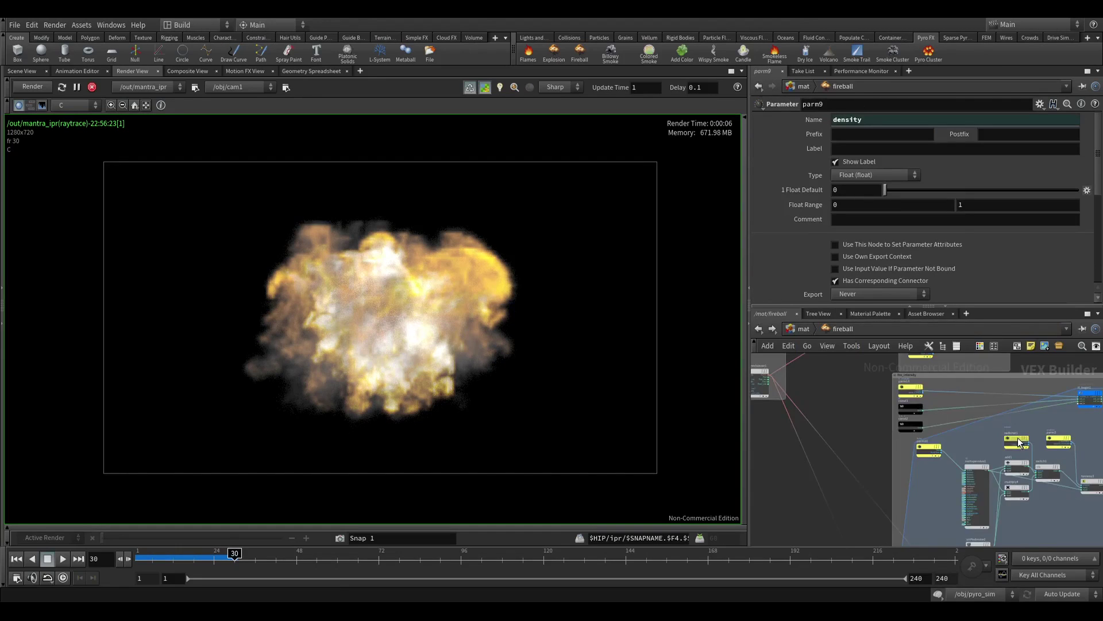
# Add a Bind node in the empty area below the existing export nodes of the fireball shader.
pyautogui.scroll(2, 938, 394)
pyautogui.moveTo(938, 394); pyautogui.dragTo(807, 430, button='middle')
pyautogui.scroll(4, 950, 431)
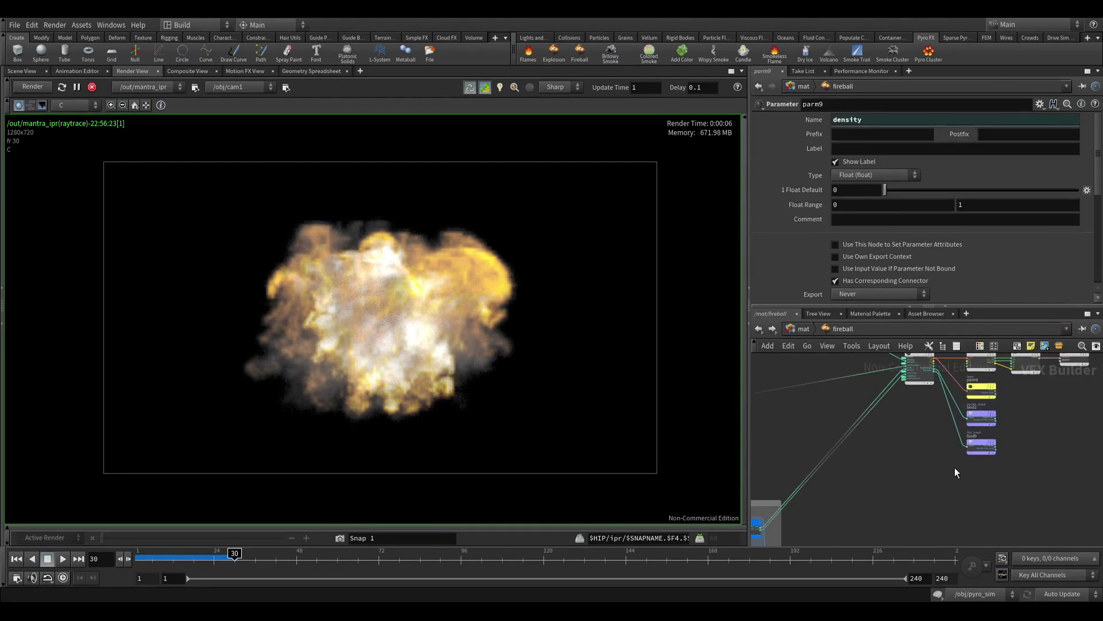
pyautogui.moveTo(956, 514); pyautogui.dragTo(915, 472, button='middle')
pyautogui.press('Tab')
pyautogui.write('bin')
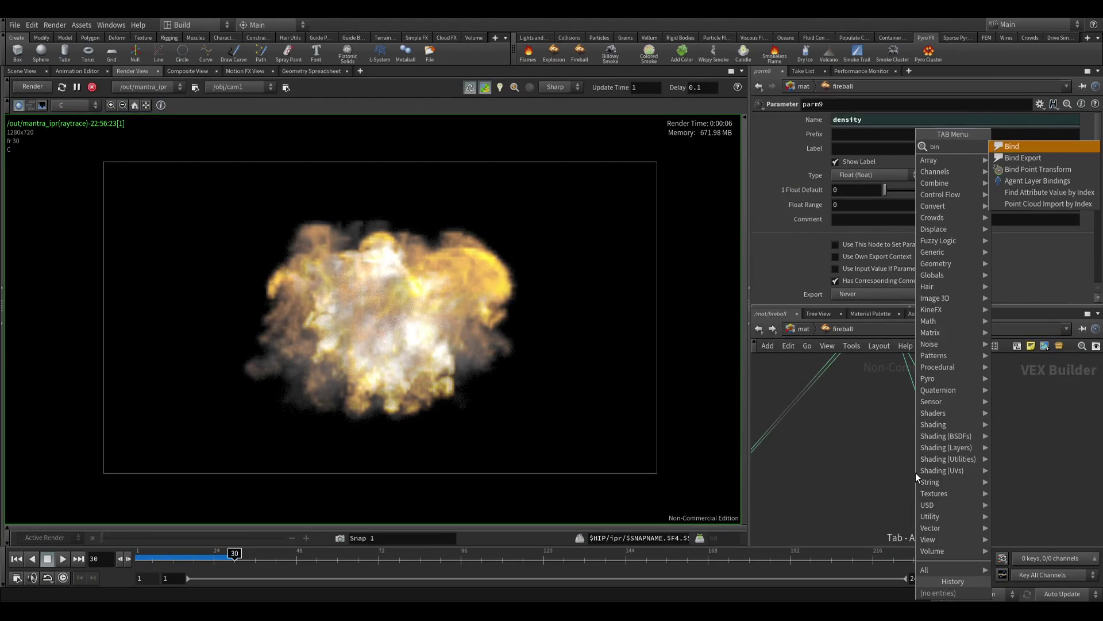
pyautogui.press('Return')
pyautogui.click(894, 463)
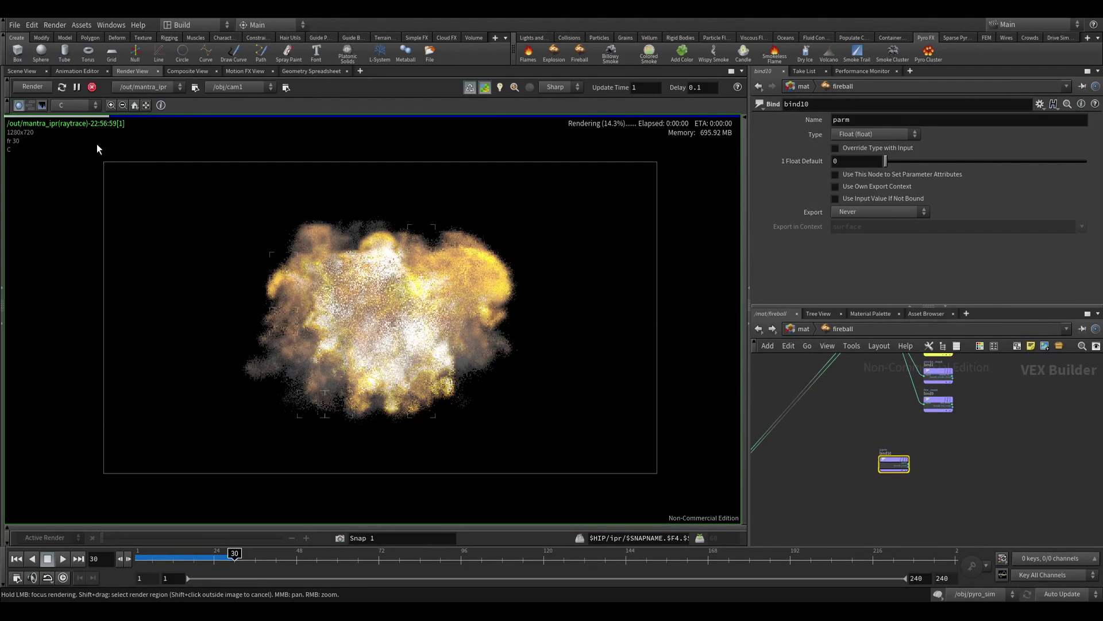
# Set the new Bind node's name to RGBP and its type to Vector (vector).
pyautogui.doubleClick(849, 120)
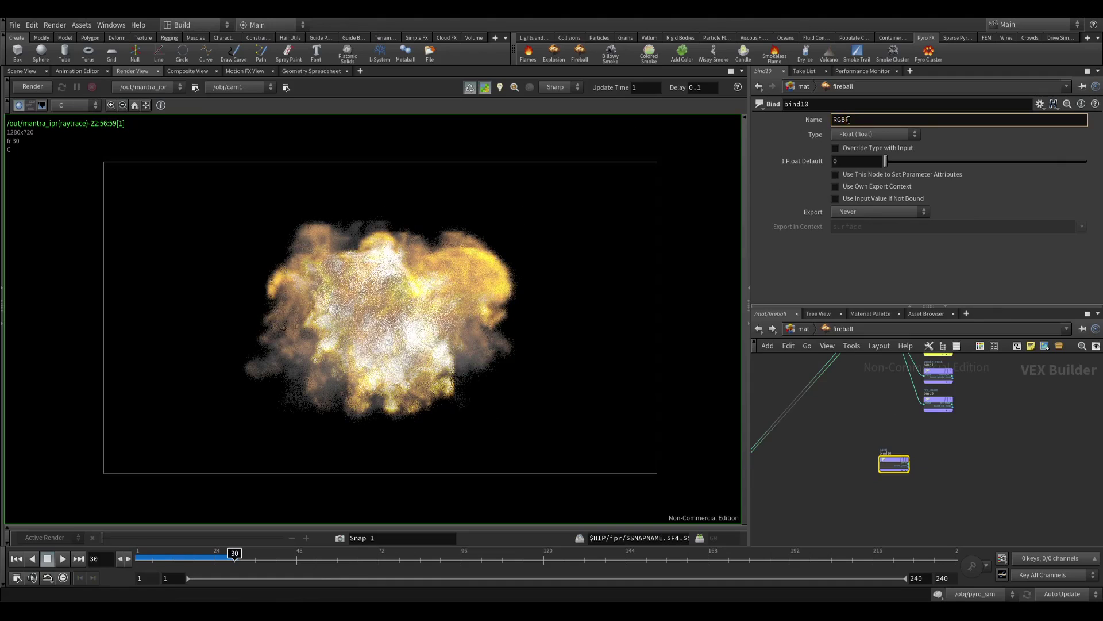
pyautogui.press('Return')
pyautogui.click(858, 135)
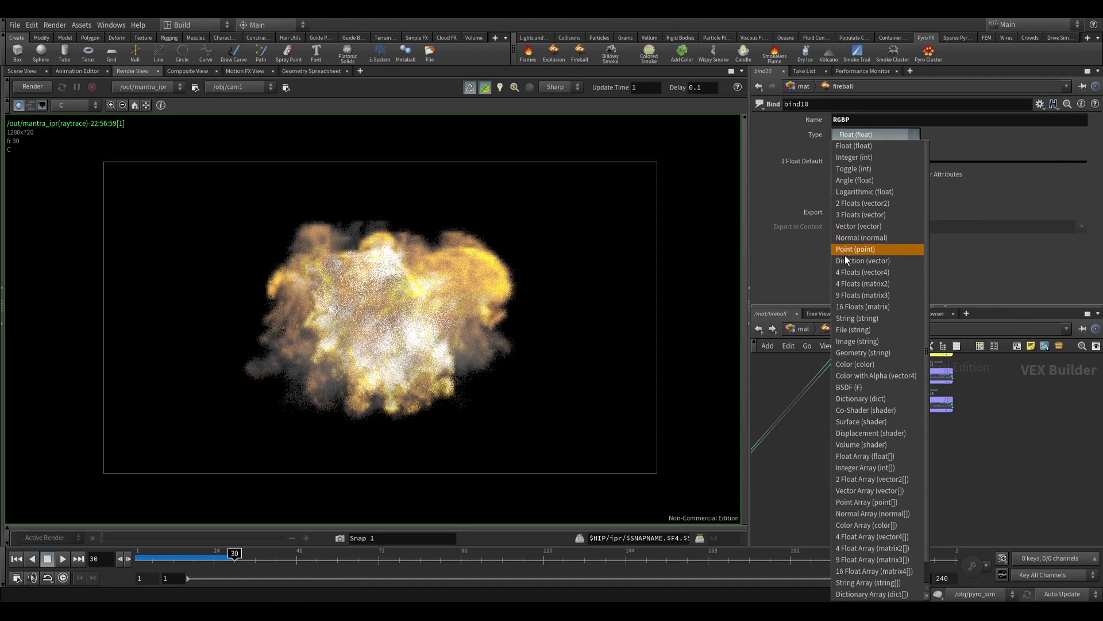
pyautogui.click(854, 226)
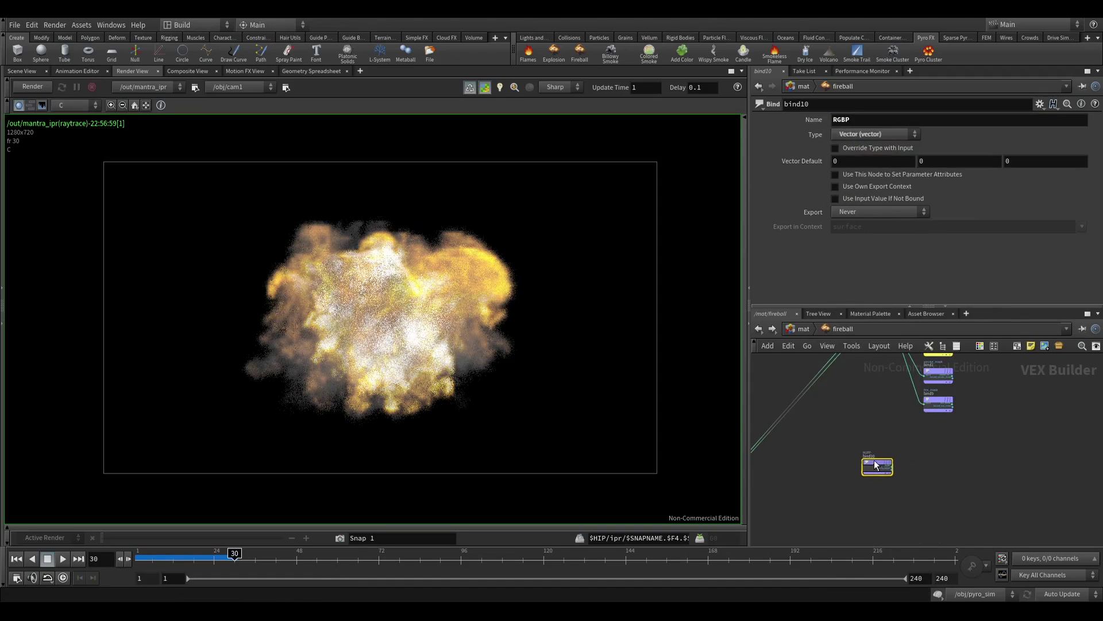
# Add a Bind Export node beside the RGBP bind and wire the RGBP output into its input.
pyautogui.press('f')
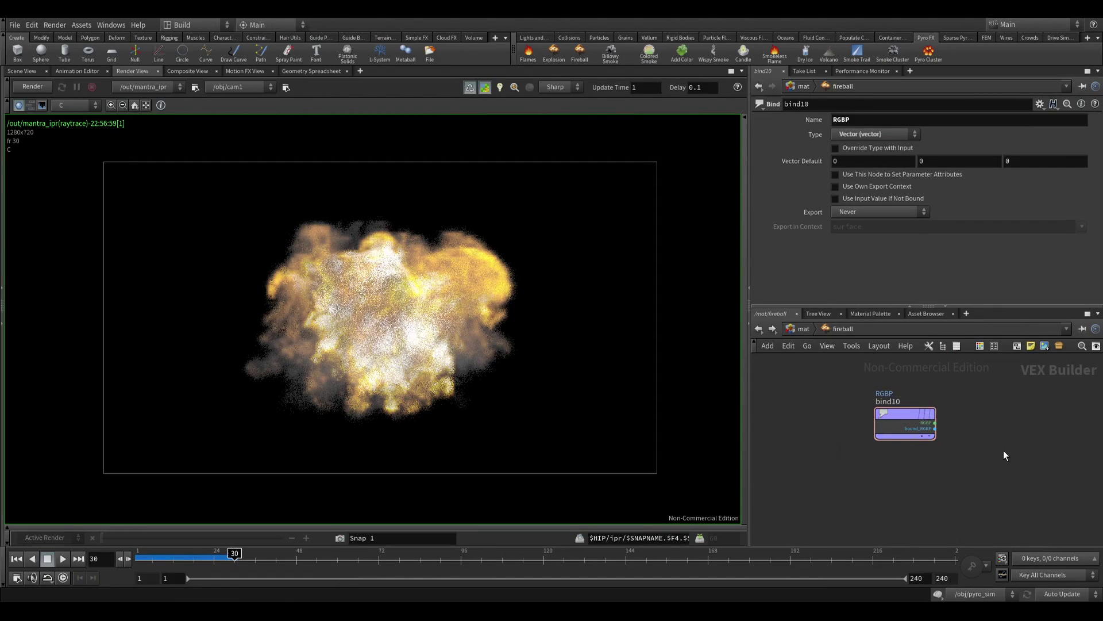
pyautogui.press('Tab')
pyautogui.write('bin')
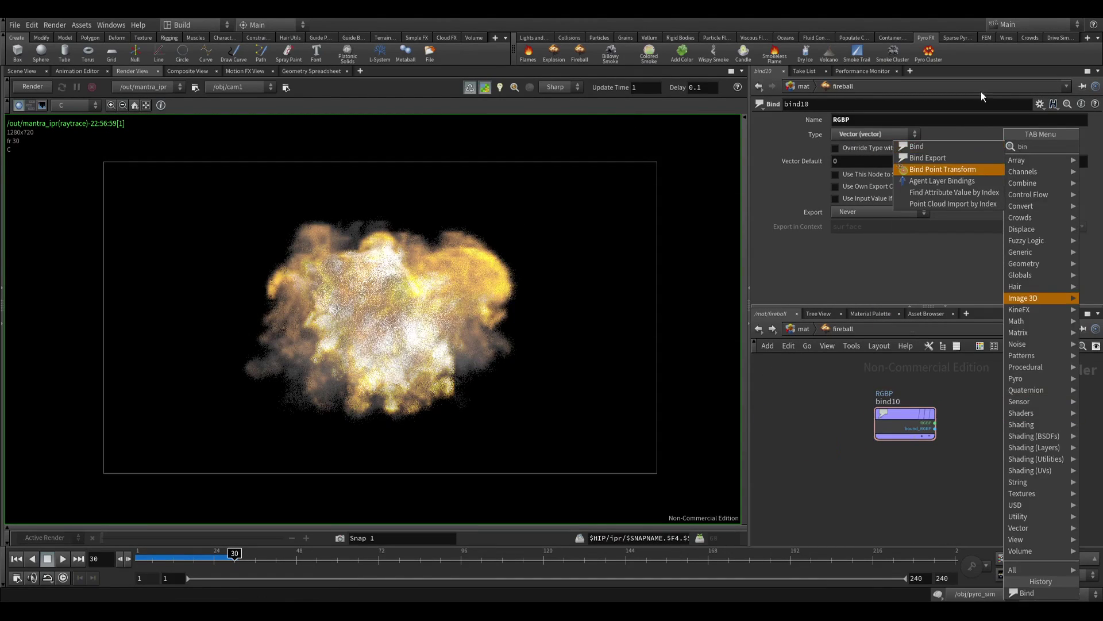
pyautogui.click(942, 157)
pyautogui.click(1026, 423)
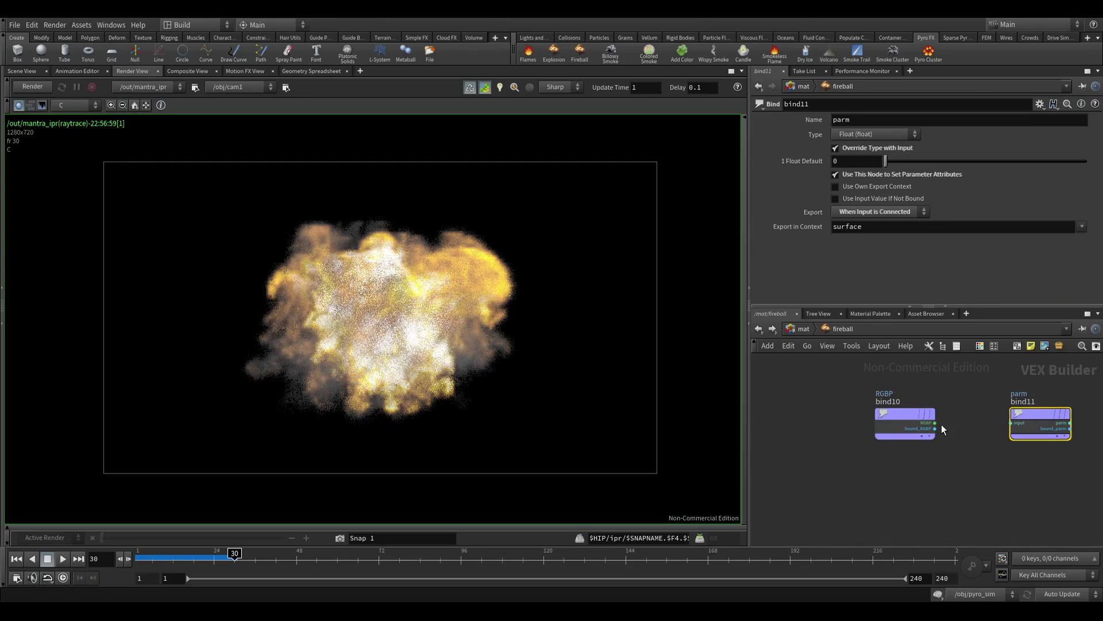
pyautogui.moveTo(935, 423); pyautogui.dragTo(1028, 417)
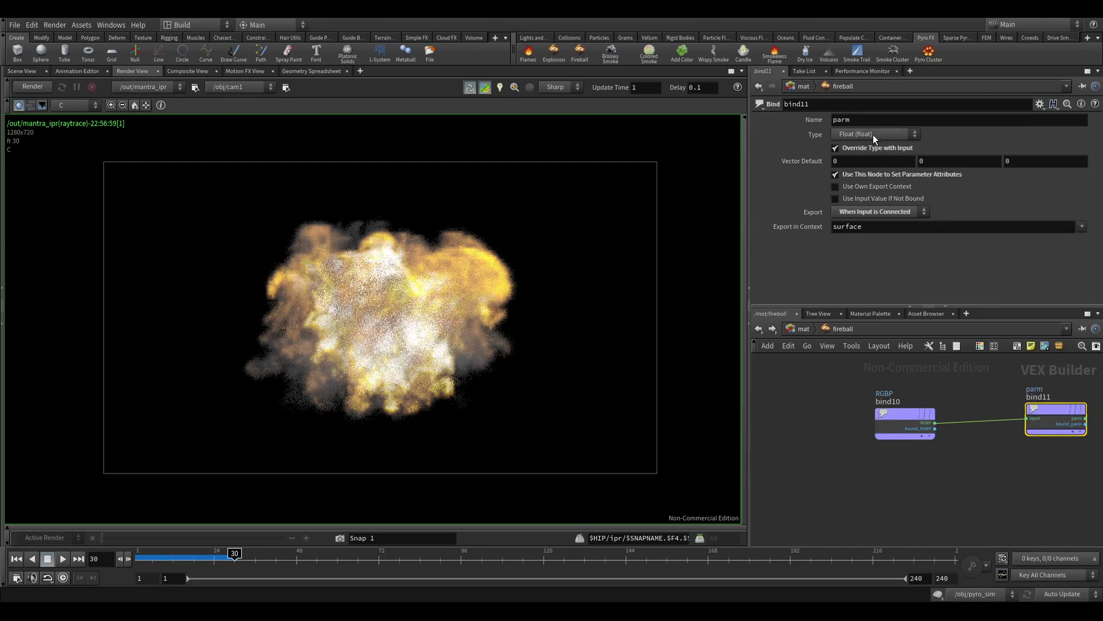
# Name the Bind Export parameter RGB and set its type to Vector (vector).
pyautogui.click(871, 119)
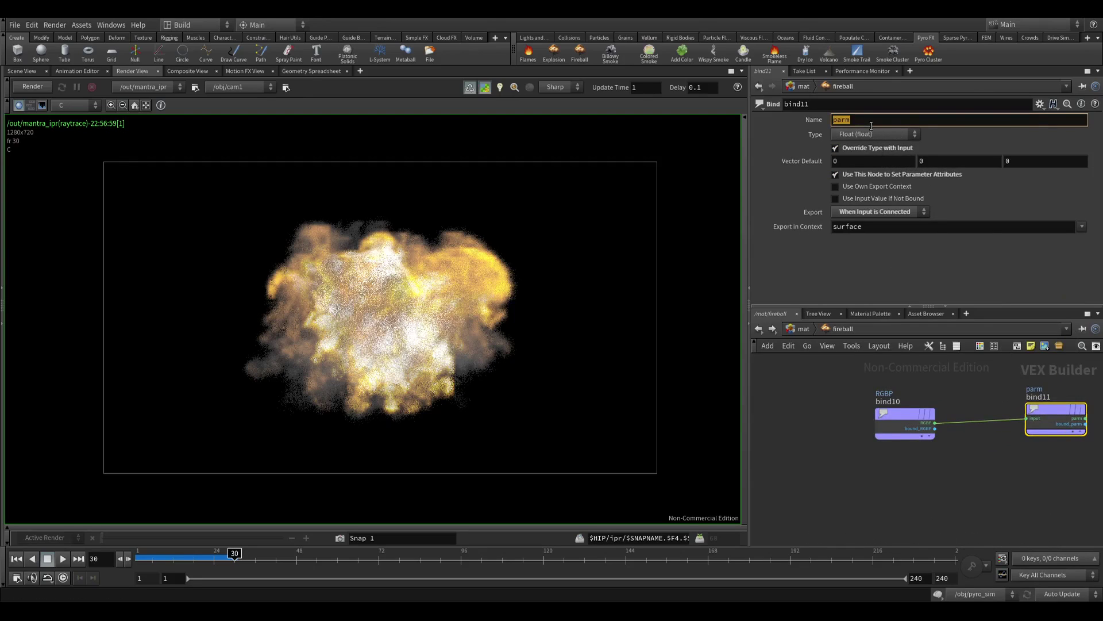
pyautogui.press('Return')
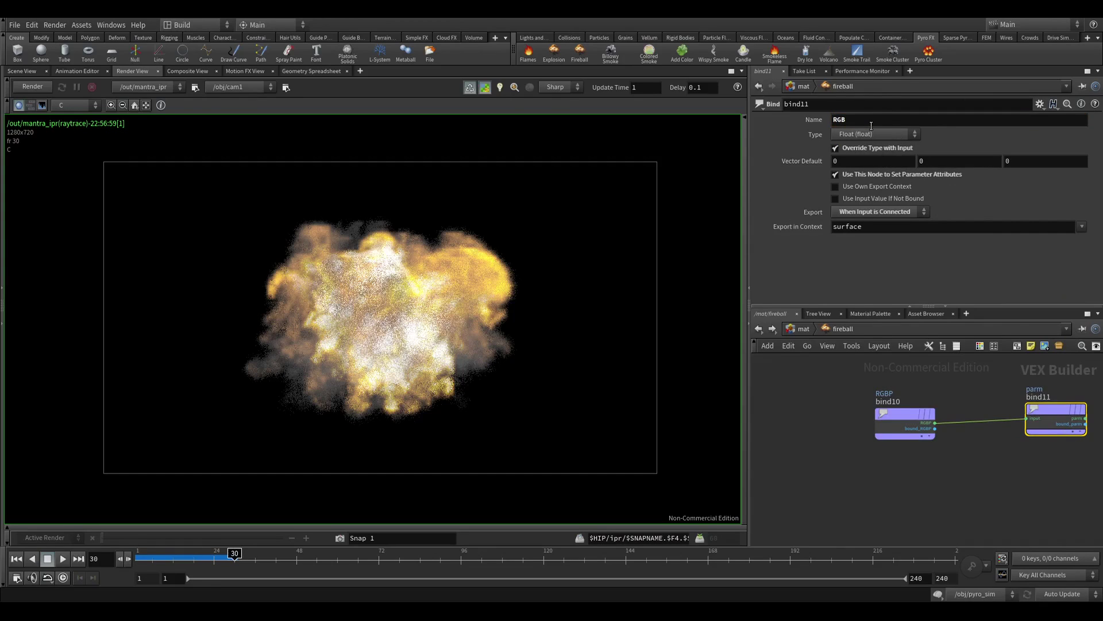
pyautogui.click(863, 133)
pyautogui.click(855, 226)
# Render the scene again and compare the RGB image plane with the C plane.
pyautogui.click(35, 85)
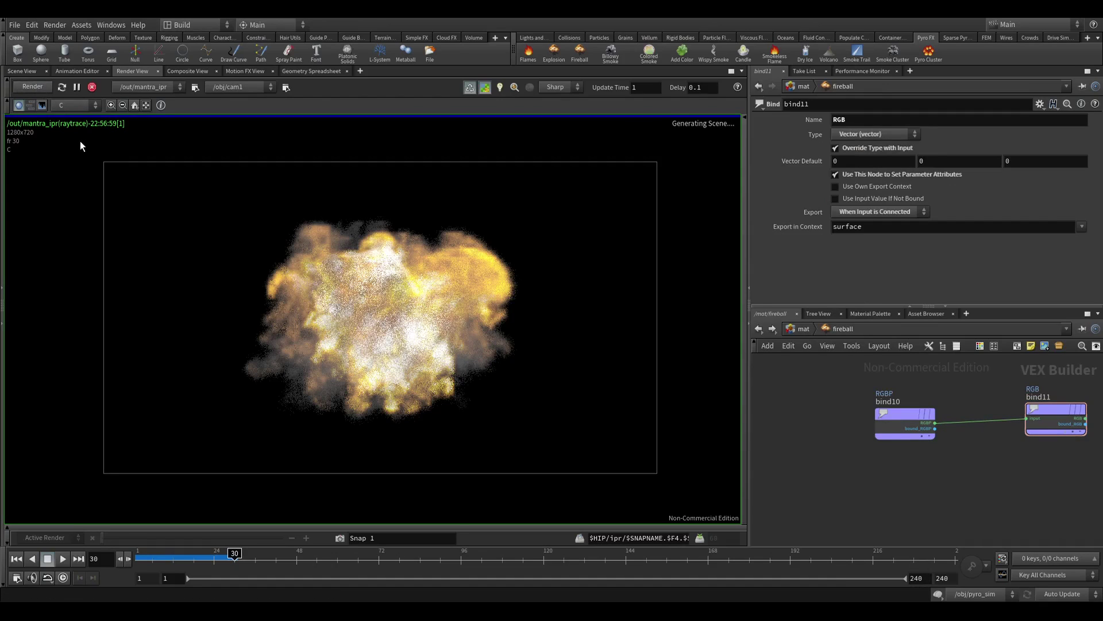
pyautogui.click(63, 105)
pyautogui.click(67, 130)
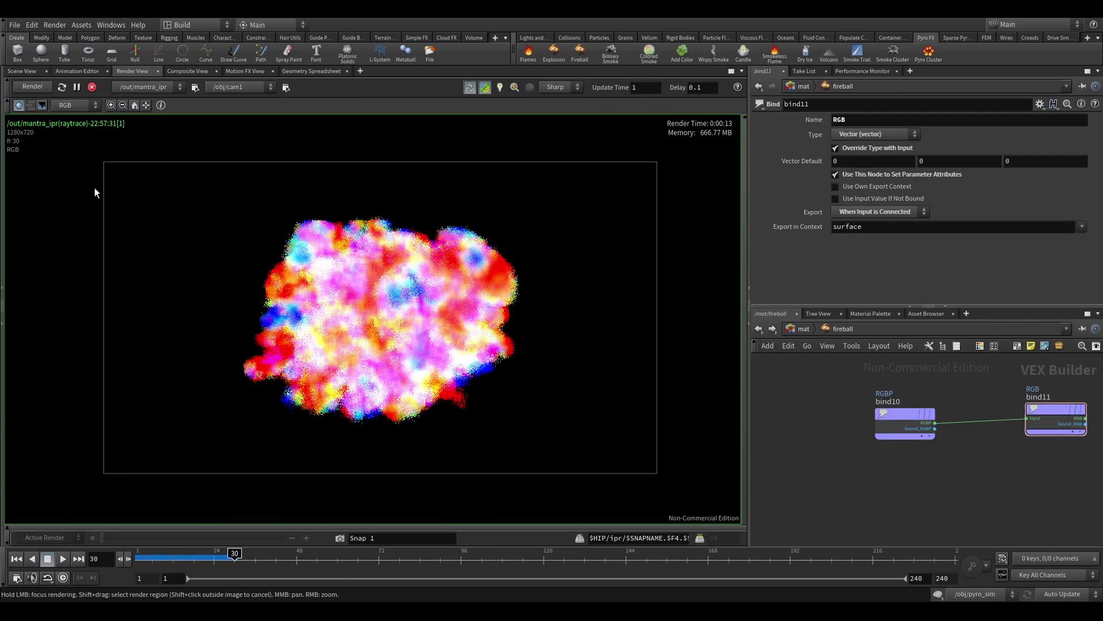
pyautogui.click(71, 106)
pyautogui.click(70, 117)
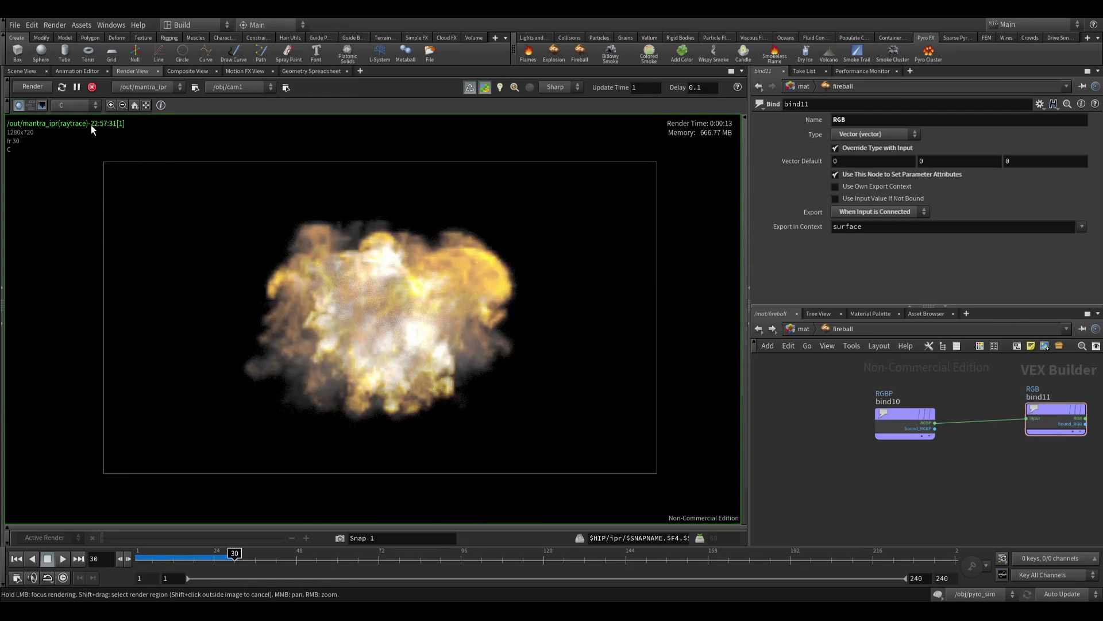
pyautogui.click(72, 106)
pyautogui.click(64, 128)
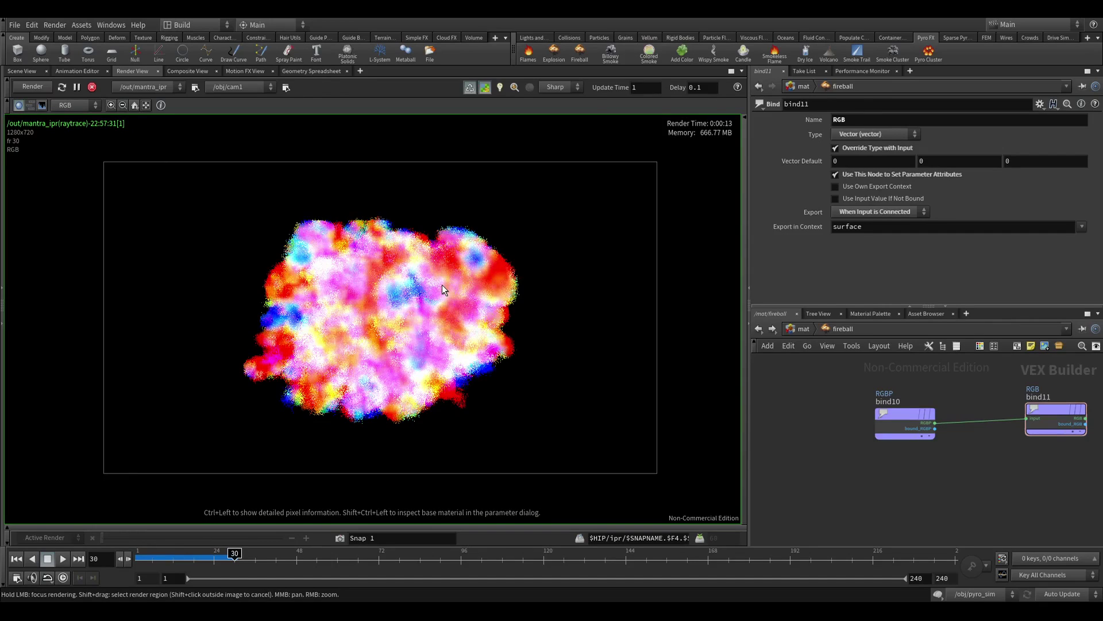
# Set the sample filter of the RGB extra image plane on the mantra_ipr node to Closest Surface.
pyautogui.click(802, 330)
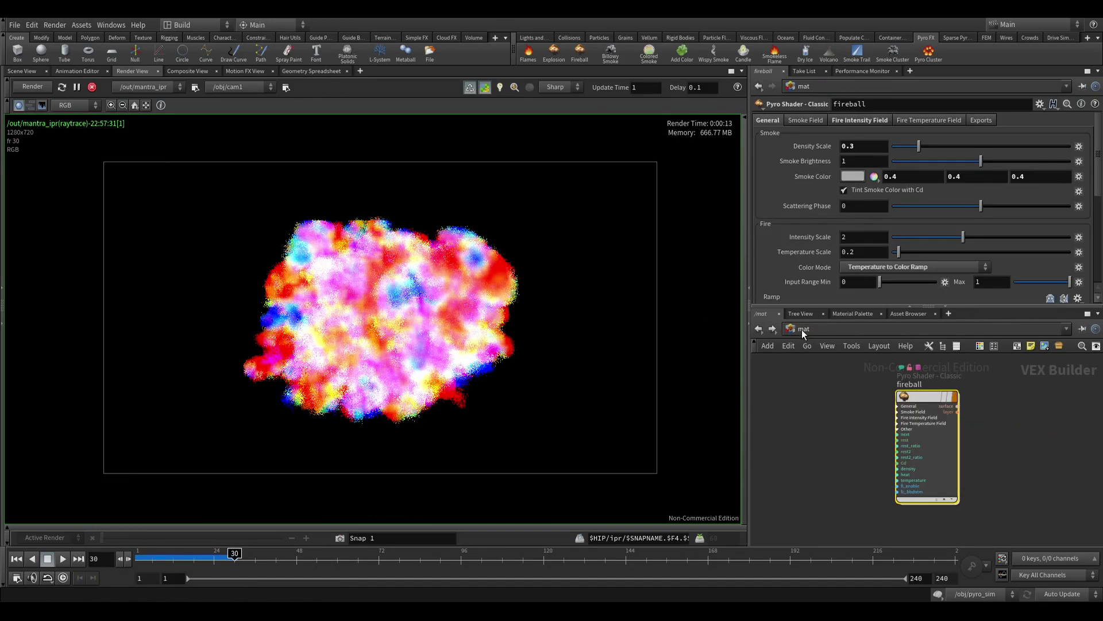
pyautogui.click(802, 329)
pyautogui.click(816, 396)
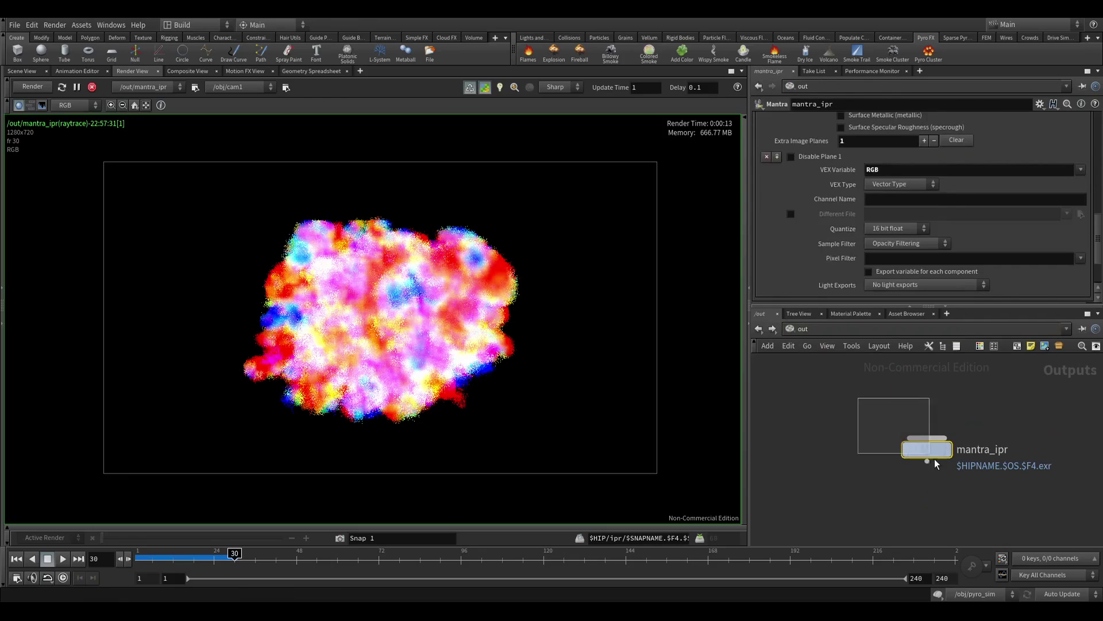
pyautogui.click(888, 242)
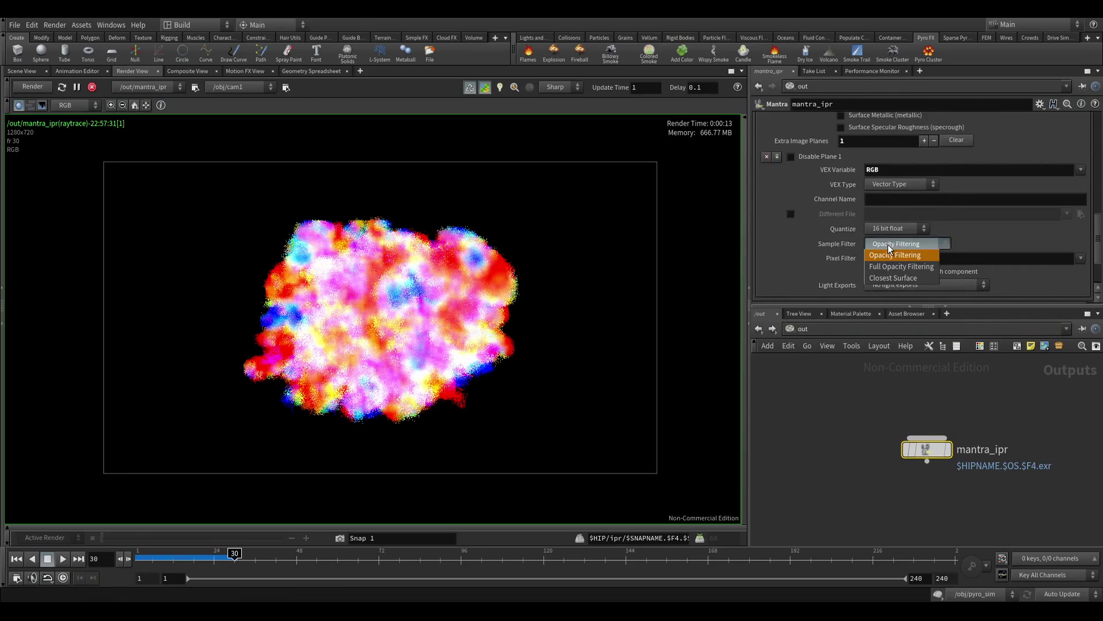
pyautogui.click(893, 278)
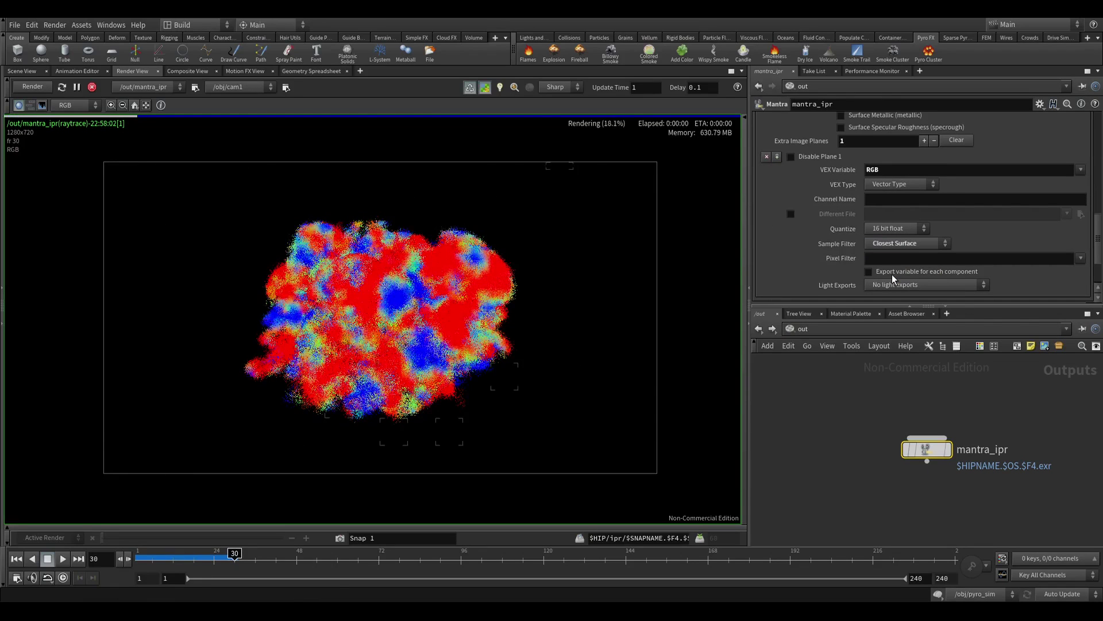
# Inspect the red channel of the rendered RGB plane, then restore the full-color display.
pyautogui.click(242, 521)
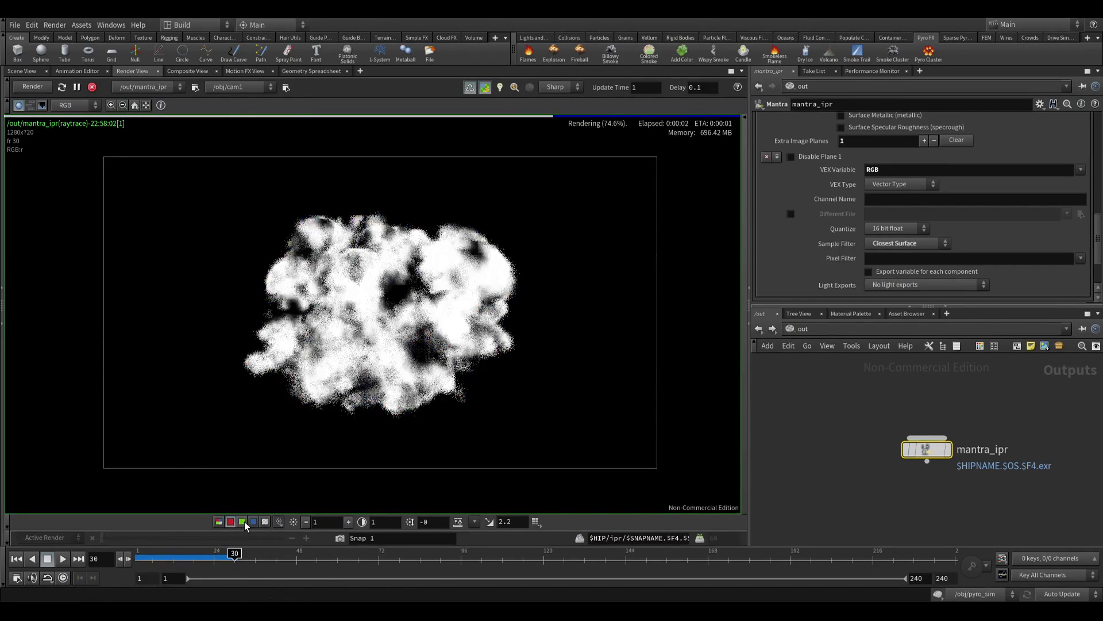
pyautogui.click(230, 522)
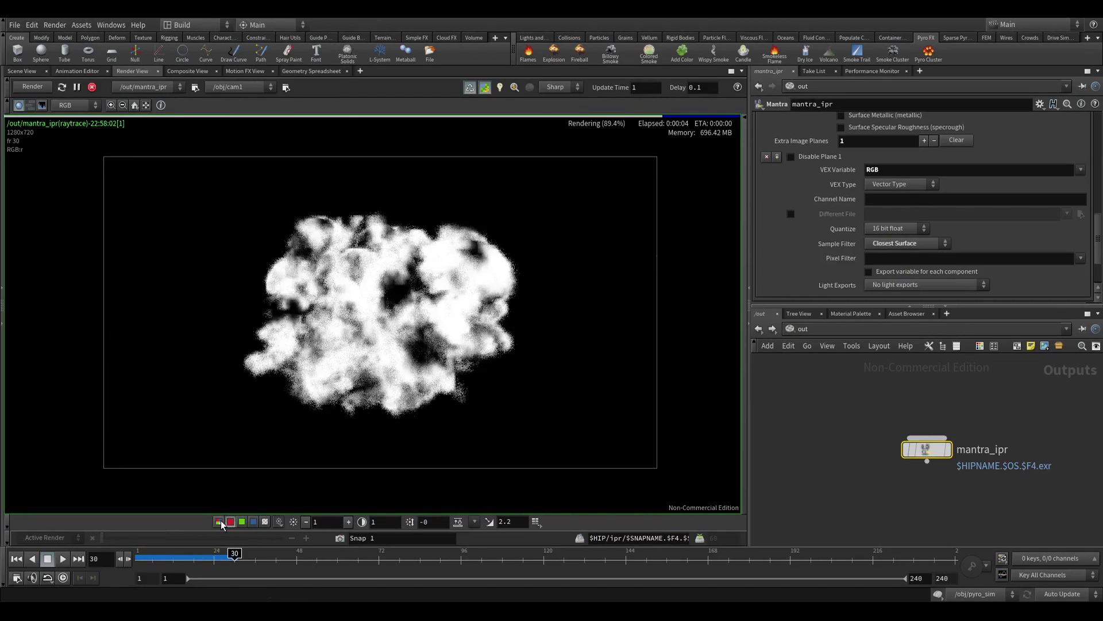
pyautogui.click(218, 521)
# Display the C plane and examine the soft smoke edges and the alpha channel up close.
pyautogui.click(74, 105)
pyautogui.click(77, 114)
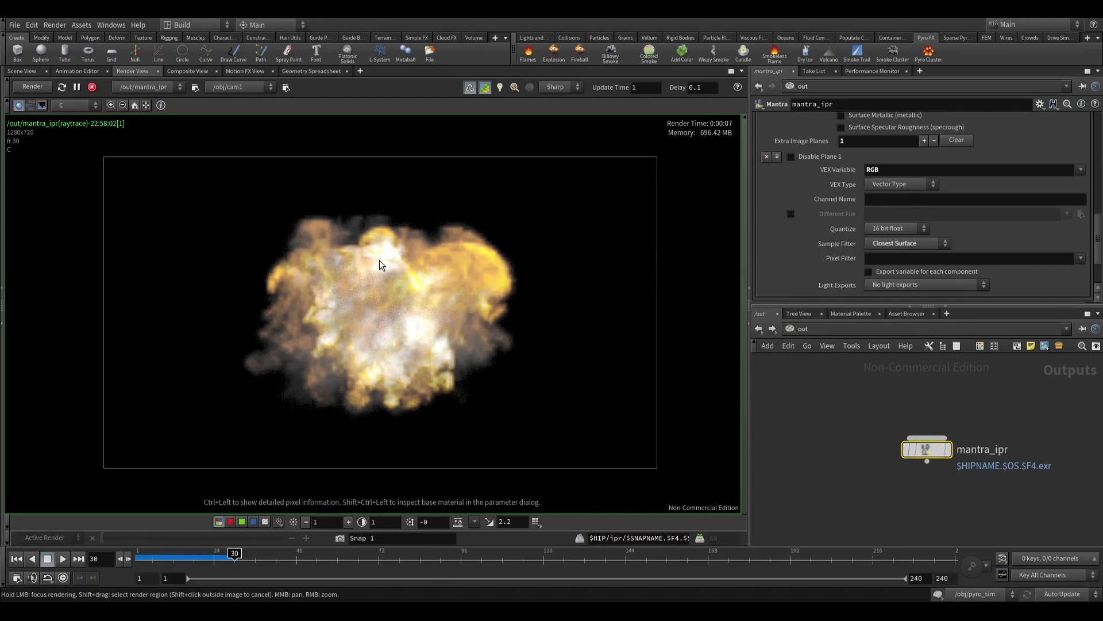
pyautogui.scroll(2, 369, 277)
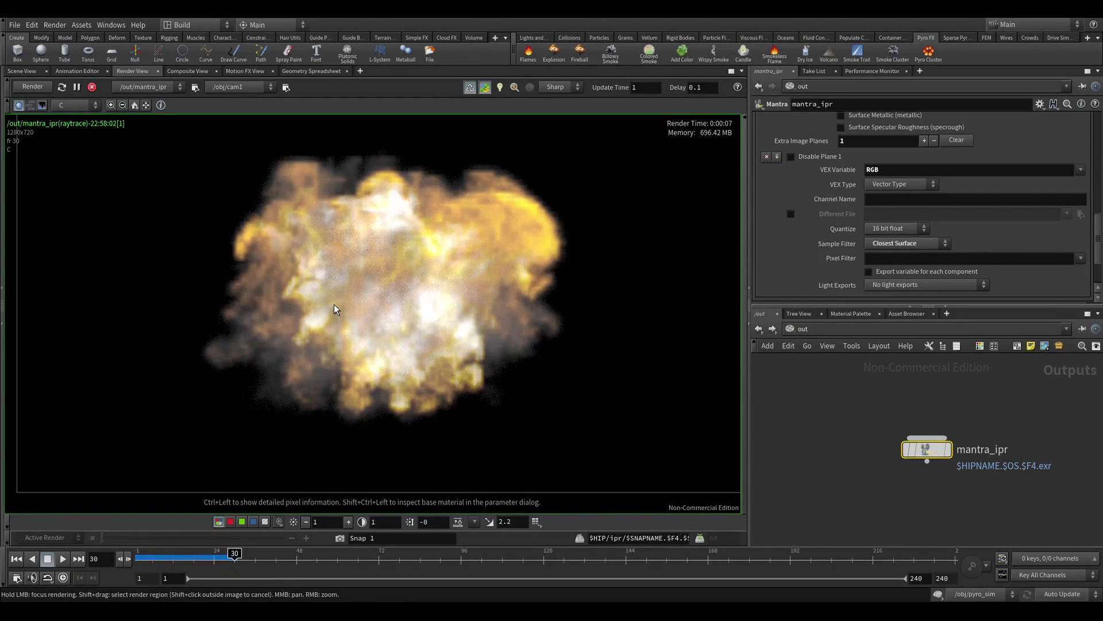
pyautogui.scroll(5, 292, 340)
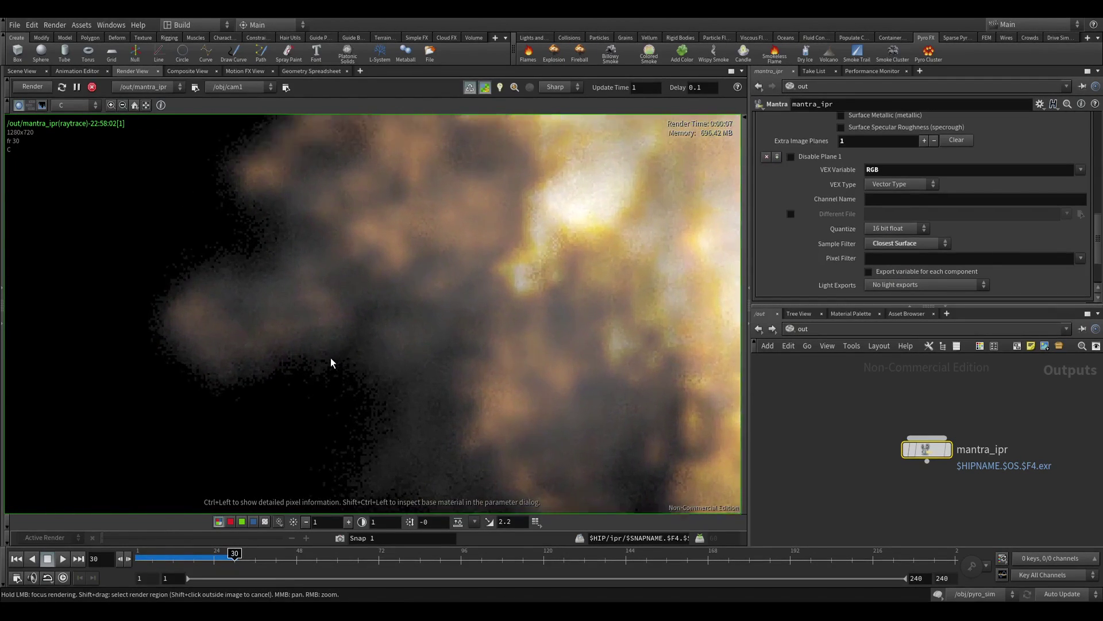
pyautogui.scroll(2, 331, 362)
pyautogui.scroll(-1, 308, 321)
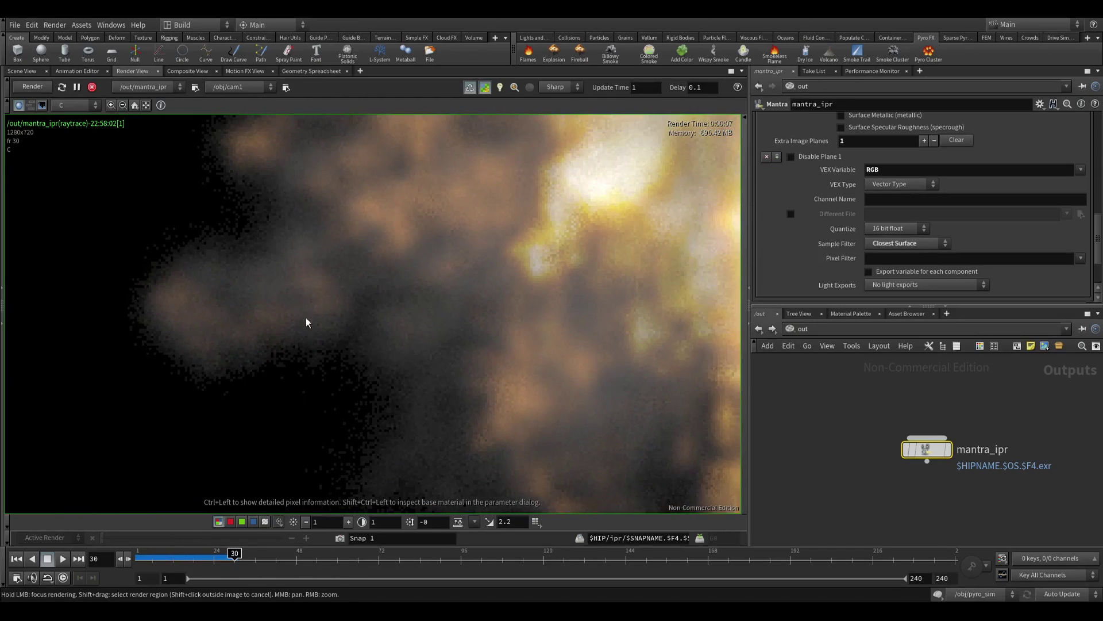
pyautogui.click(264, 523)
pyautogui.scroll(-3, 331, 332)
pyautogui.scroll(-2, 276, 395)
pyautogui.moveTo(346, 331); pyautogui.dragTo(294, 275, button='middle')
# Show the RGB image plane in full color.
pyautogui.click(77, 107)
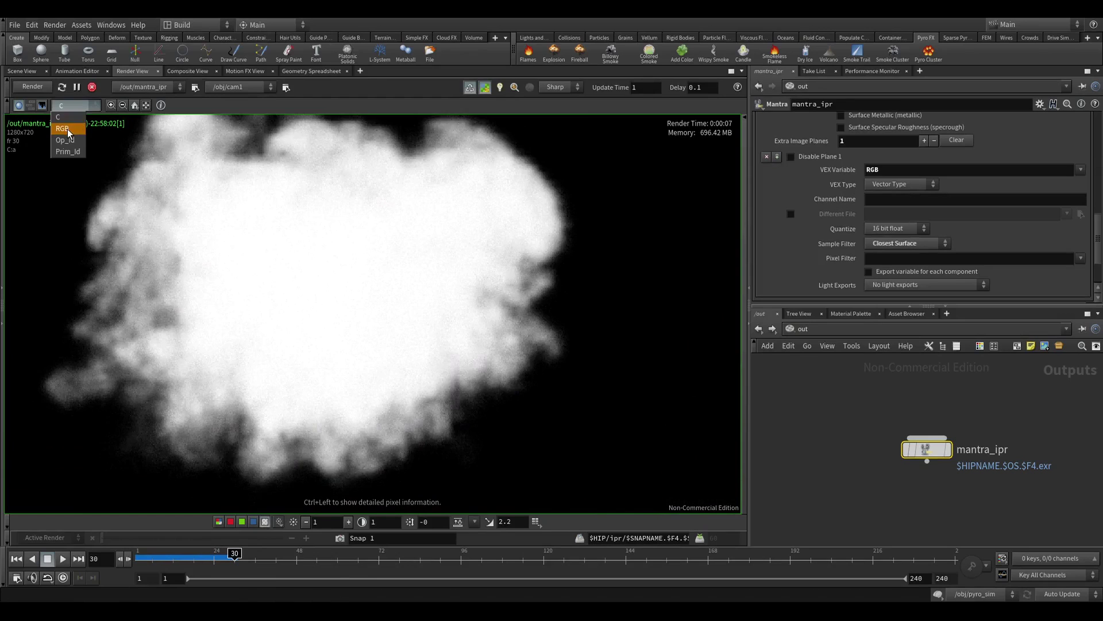
pyautogui.click(67, 131)
pyautogui.click(219, 522)
pyautogui.moveTo(288, 328); pyautogui.dragTo(331, 331, button='middle')
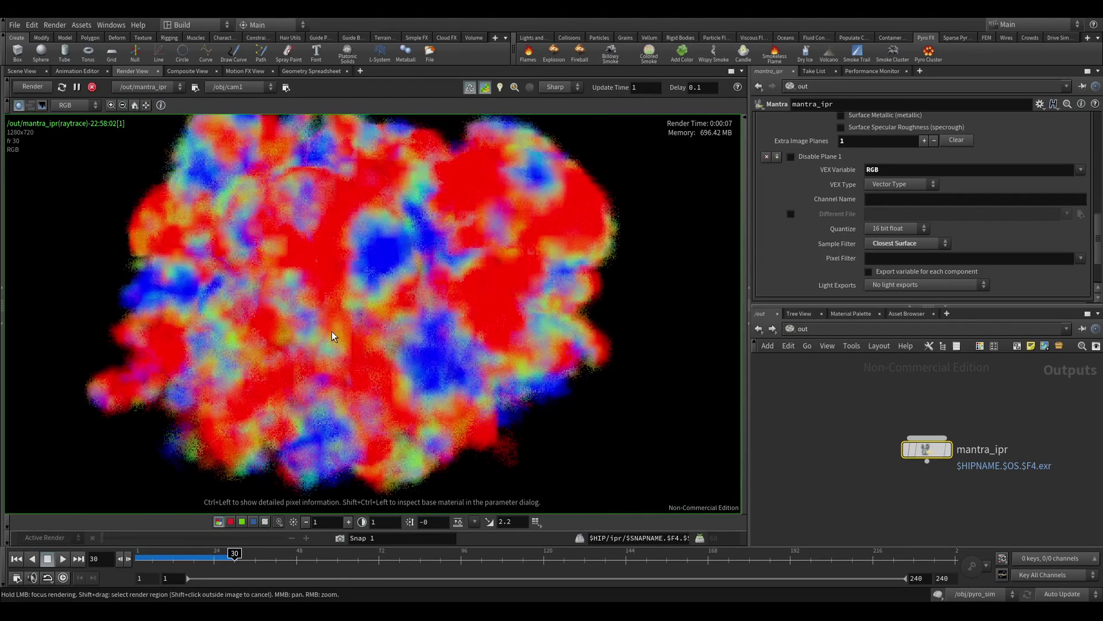
# Examine the fireball shader's internal network, including the RGBP and RGB bind nodes and the density parameter.
pyautogui.click(816, 328)
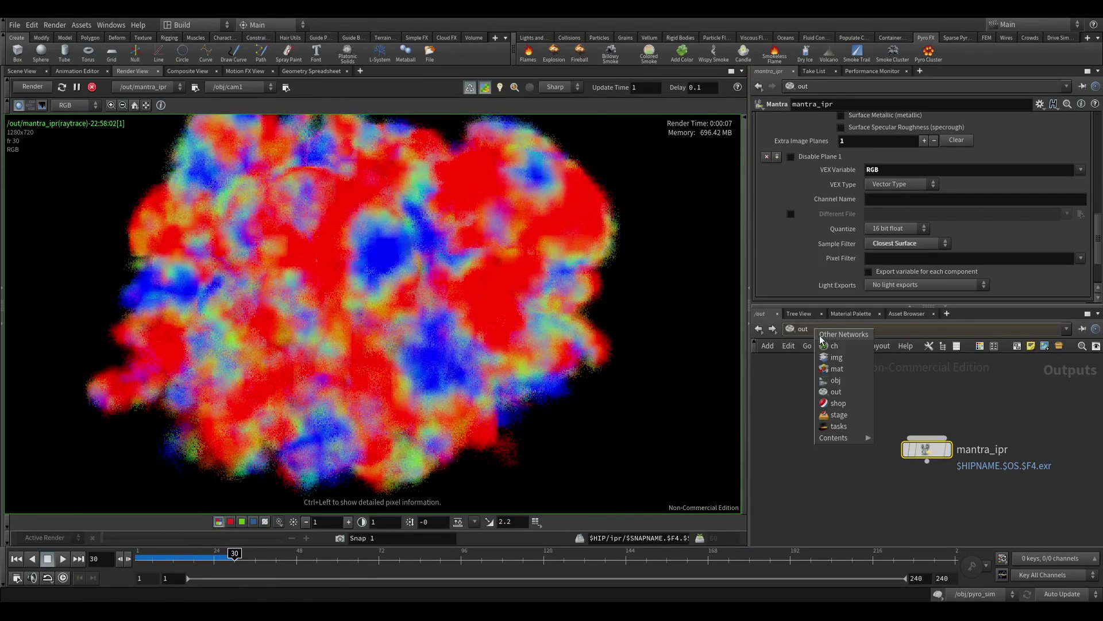
pyautogui.click(832, 366)
pyautogui.doubleClick(916, 395)
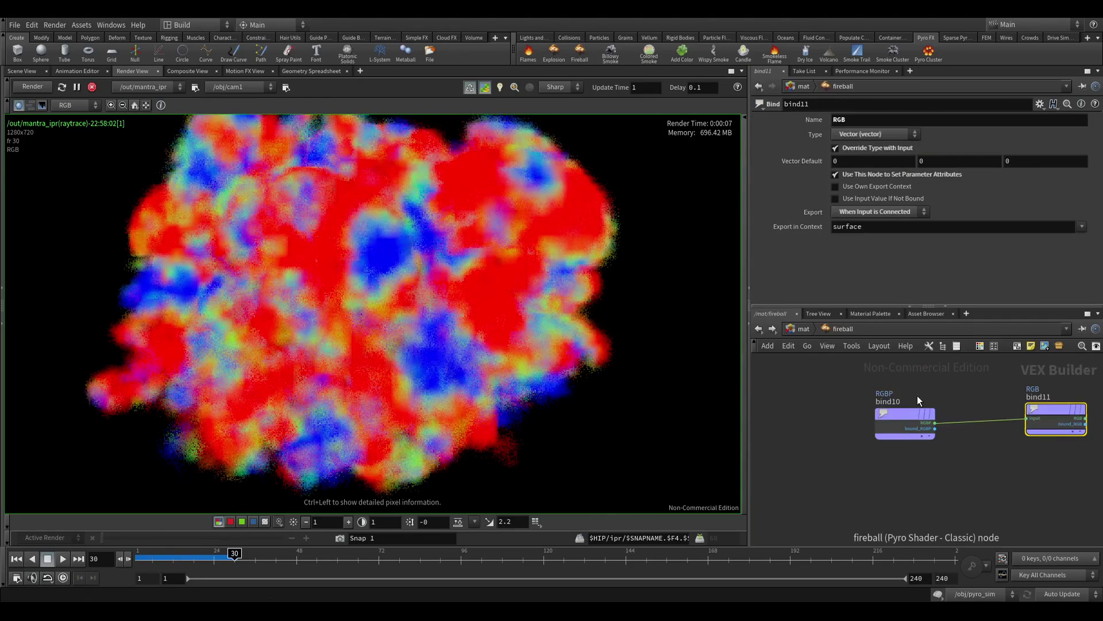
pyautogui.scroll(-1, 884, 481)
pyautogui.moveTo(887, 454); pyautogui.dragTo(842, 454, button='middle')
pyautogui.scroll(-1, 842, 457)
pyautogui.moveTo(810, 468); pyautogui.dragTo(930, 501)
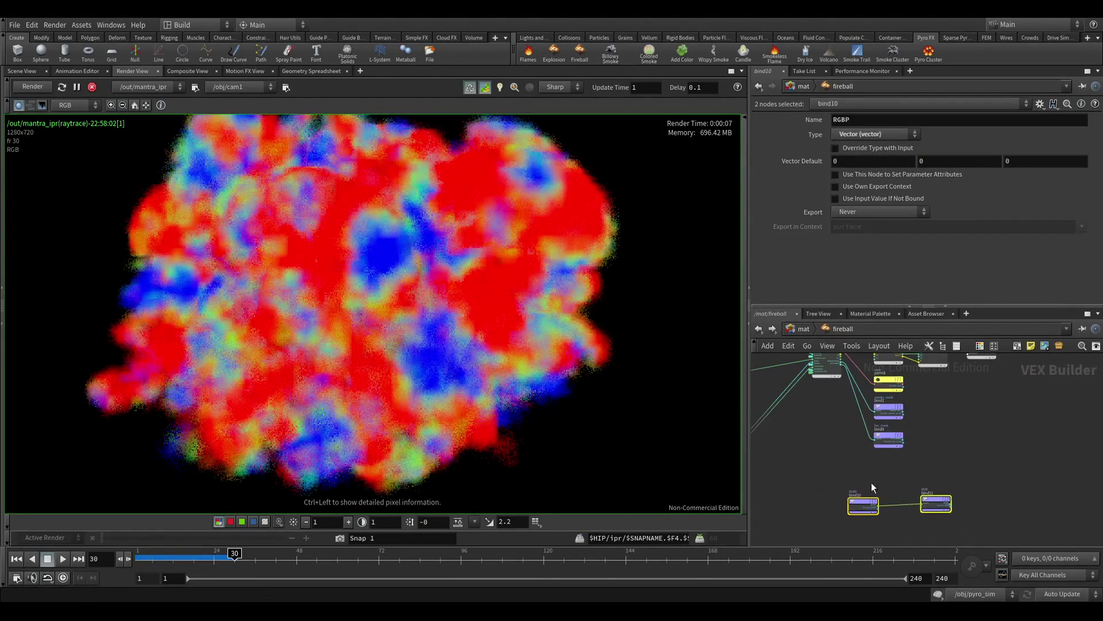
pyautogui.click(870, 480)
pyautogui.moveTo(845, 460); pyautogui.dragTo(1034, 489, button='middle')
pyautogui.scroll(-2, 963, 494)
pyautogui.scroll(-2, 1034, 489)
pyautogui.moveTo(978, 459); pyautogui.dragTo(1033, 501, button='middle')
pyautogui.moveTo(936, 479); pyautogui.dragTo(994, 482, button='middle')
pyautogui.scroll(5, 895, 429)
pyautogui.click(877, 382)
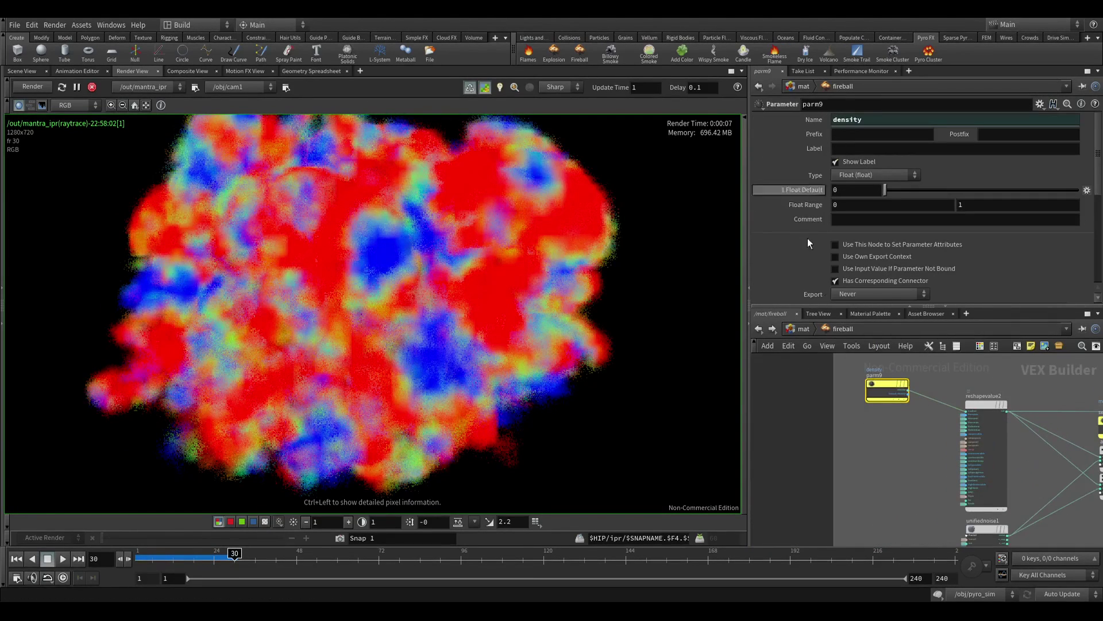
pyautogui.scroll(-3, 902, 440)
pyautogui.scroll(3, 926, 423)
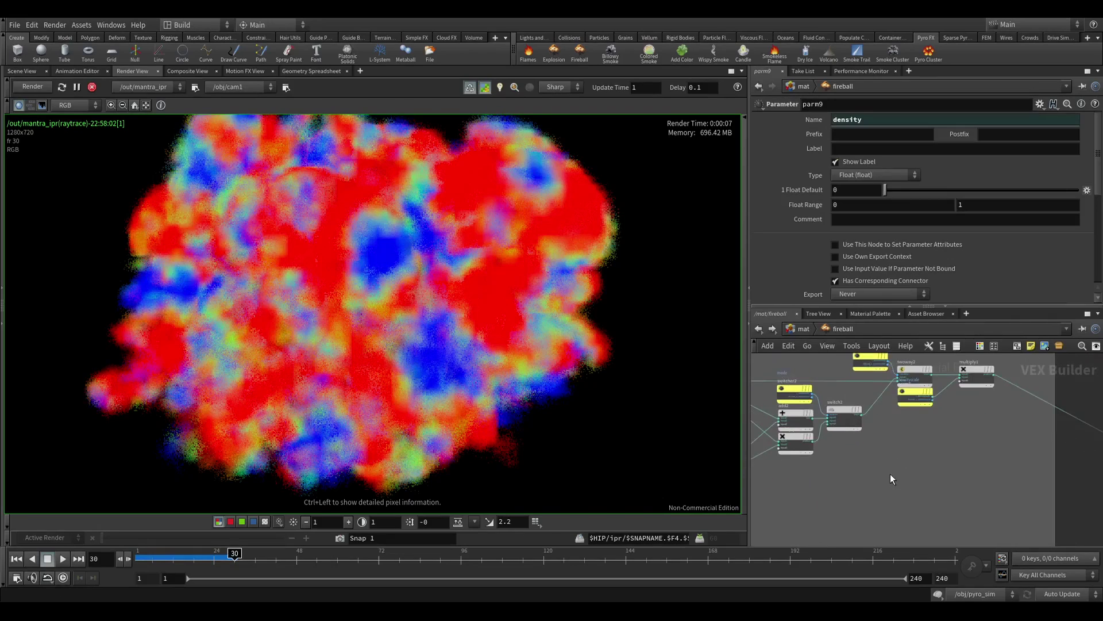
pyautogui.moveTo(947, 481); pyautogui.dragTo(795, 356)
# Review the fireball shader's Fire Intensity Field and General settings, then return inside its network.
pyautogui.click(793, 331)
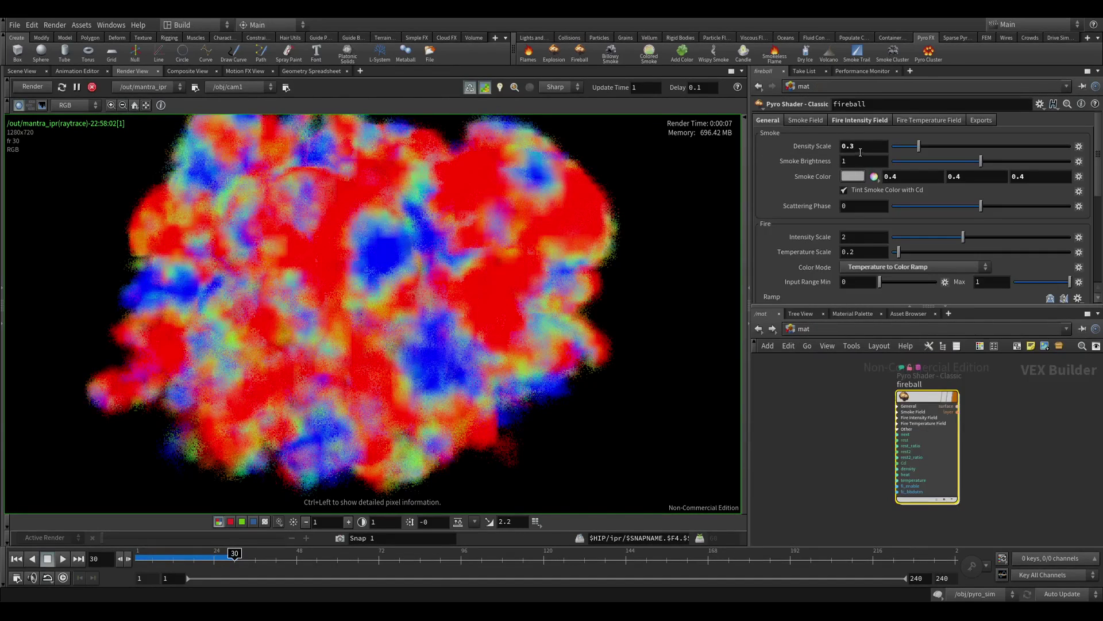
pyautogui.click(857, 120)
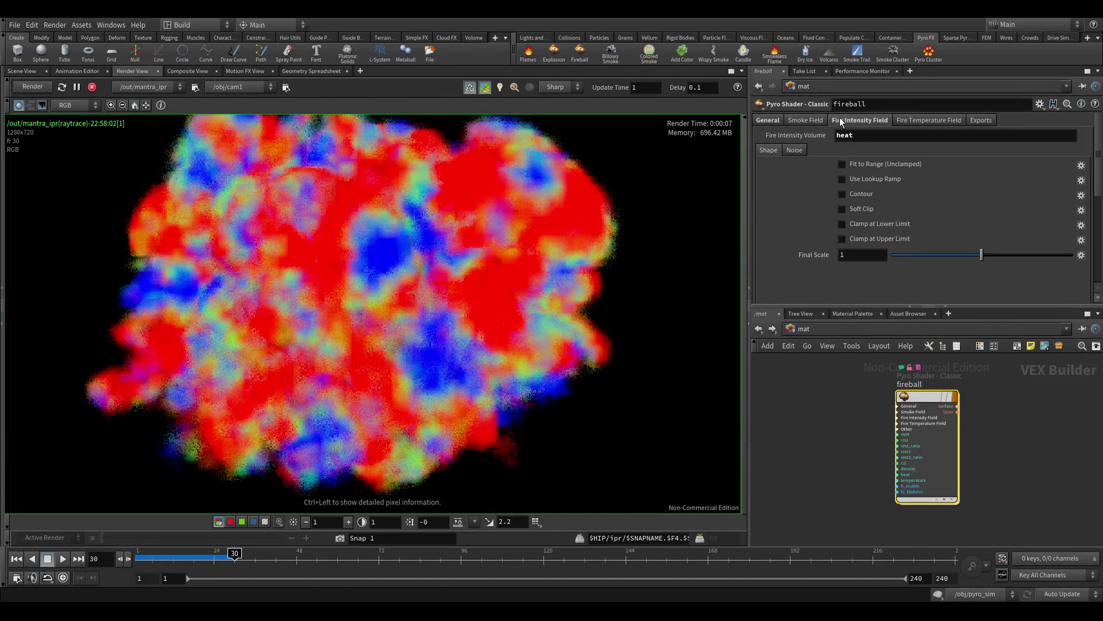
pyautogui.click(766, 121)
pyautogui.scroll(2, 917, 398)
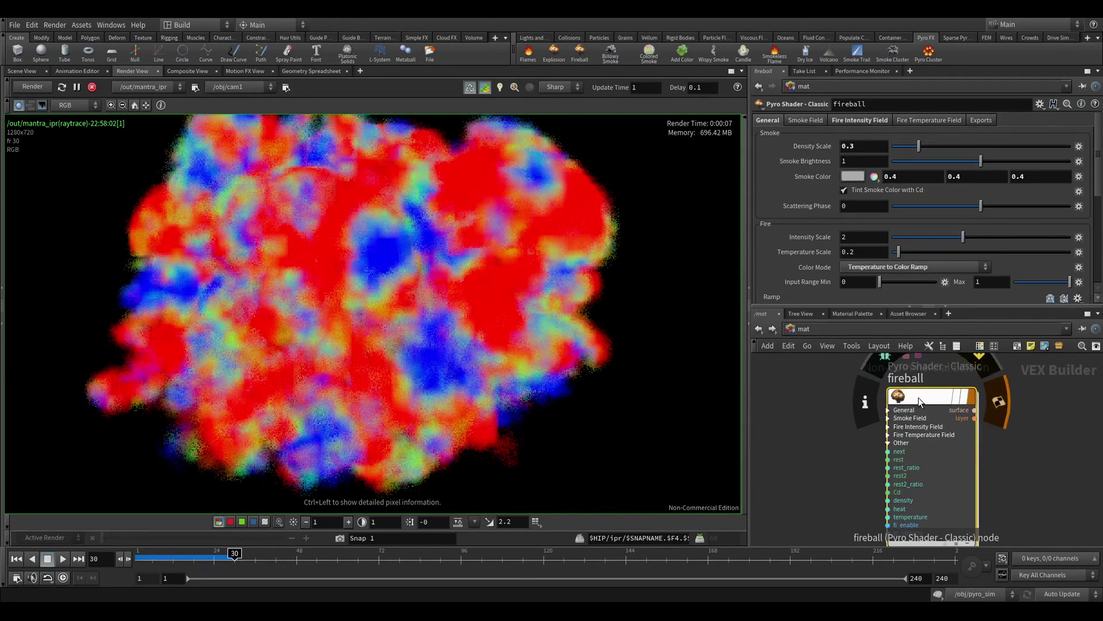
pyautogui.doubleClick(918, 398)
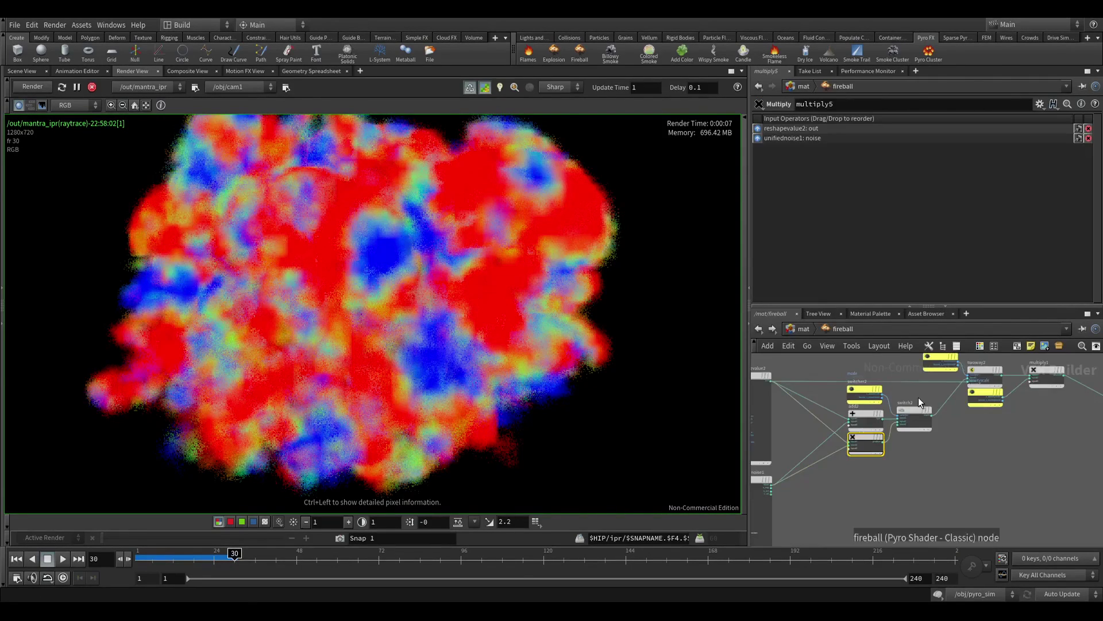
# Switch the render display to the C plane and view the whole explosion.
pyautogui.click(75, 108)
pyautogui.click(73, 120)
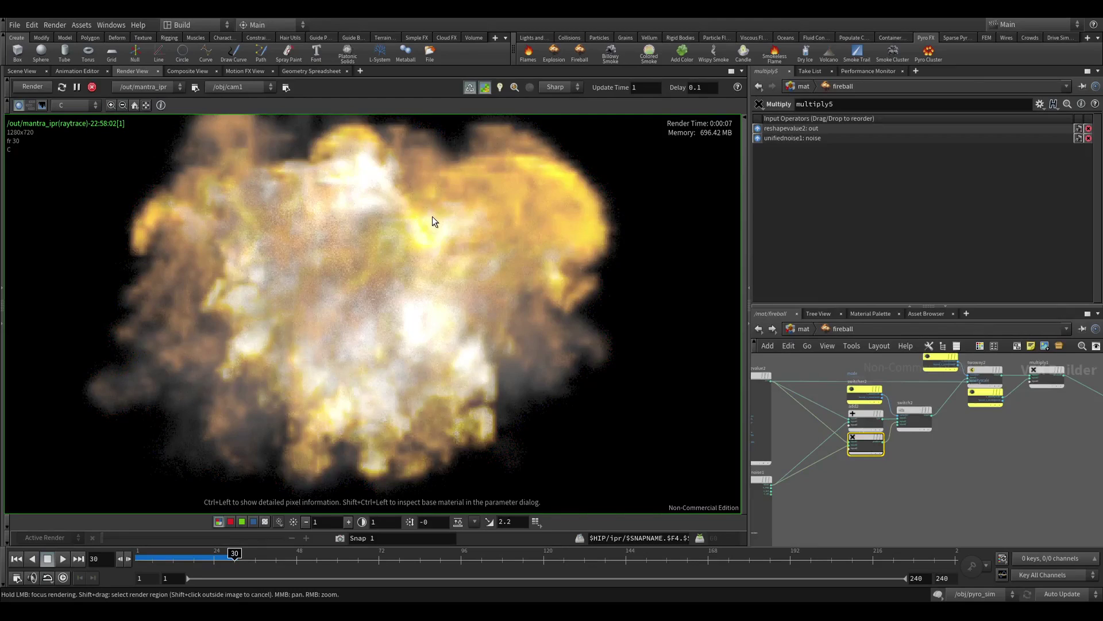
pyautogui.scroll(-2, 382, 291)
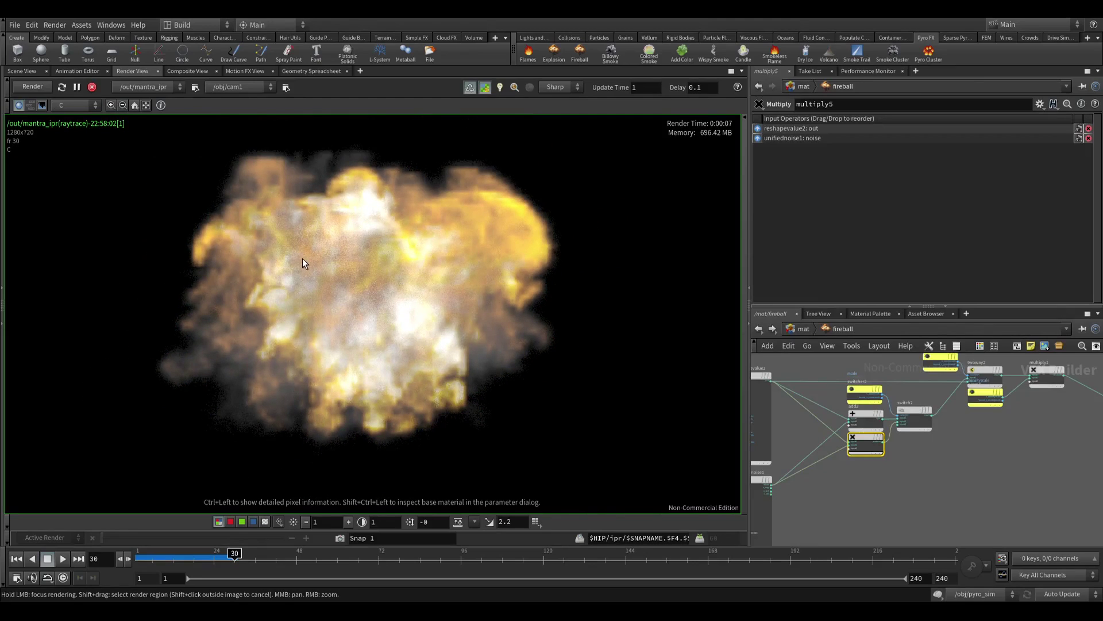
# Examine the shader network around the lighting output nodes and the separate RGBP-to-RGB bind pair.
pyautogui.scroll(-6, 912, 483)
pyautogui.moveTo(954, 492); pyautogui.dragTo(804, 369, button='middle')
pyautogui.scroll(4, 888, 423)
pyautogui.moveTo(897, 421); pyautogui.dragTo(877, 481, button='middle')
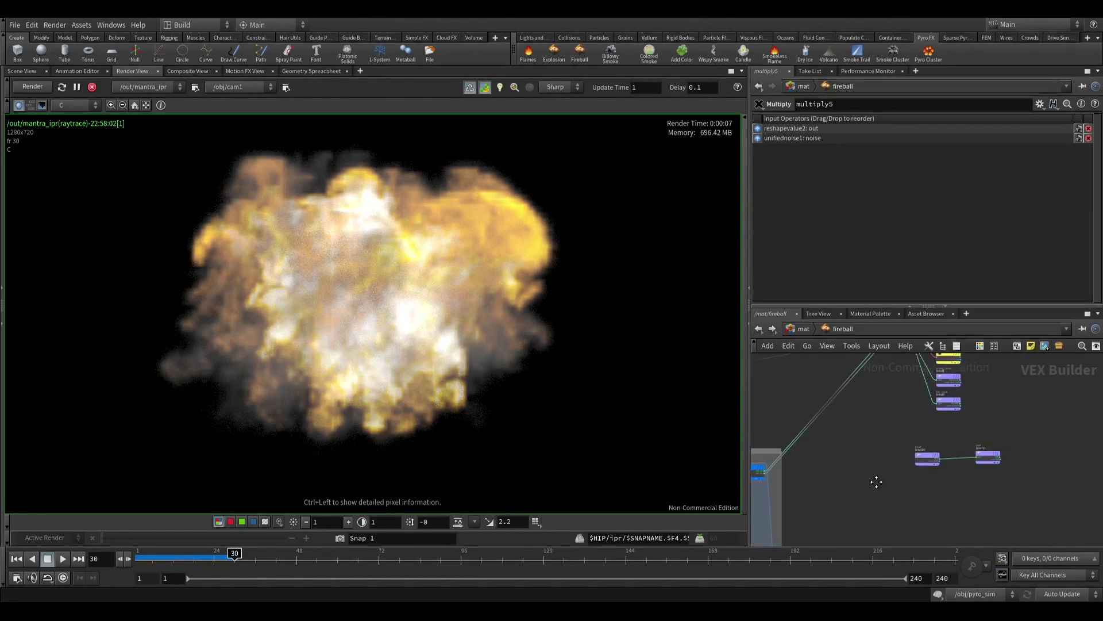
pyautogui.scroll(1, 878, 479)
pyautogui.scroll(-4, 857, 460)
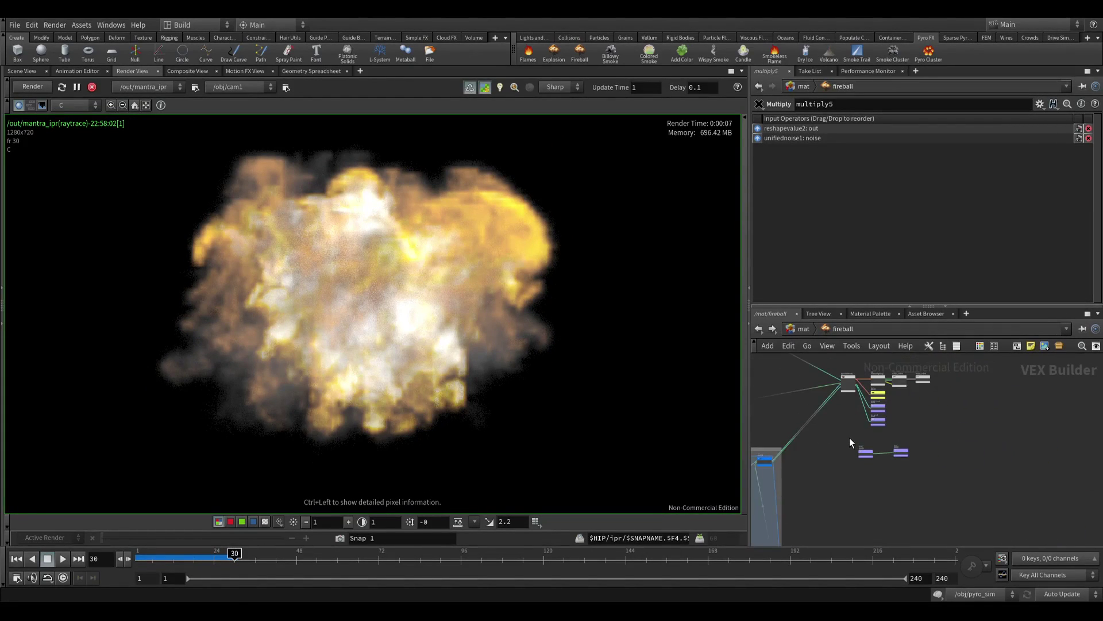
pyautogui.scroll(2, 862, 436)
pyautogui.scroll(-2, 844, 428)
pyautogui.moveTo(843, 427); pyautogui.dragTo(962, 486, button='middle')
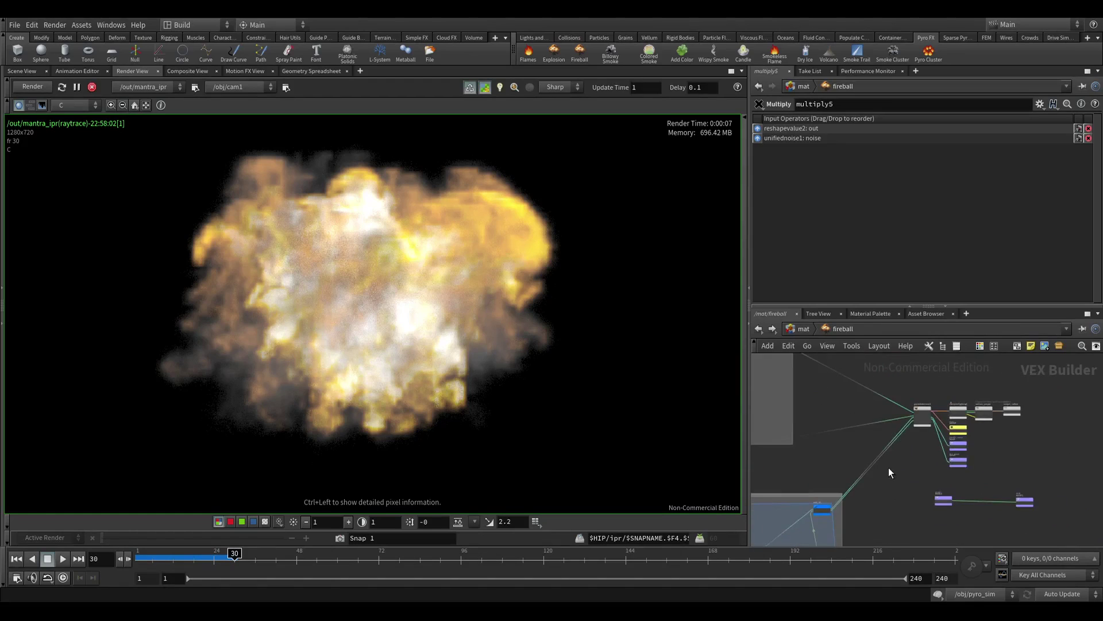
pyautogui.moveTo(888, 467); pyautogui.dragTo(939, 480, button='middle')
pyautogui.moveTo(912, 380); pyautogui.dragTo(960, 513)
pyautogui.moveTo(954, 501); pyautogui.dragTo(900, 484, button='middle')
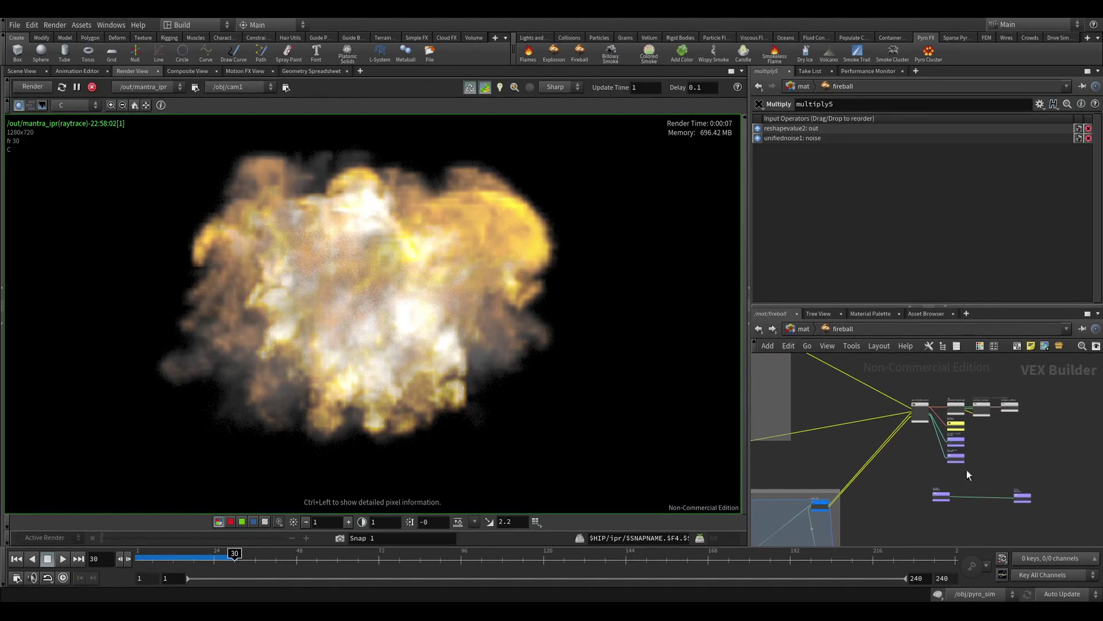
# Wire the Compute Lighting node's Cf output into the RGB Bind Export and display the RGB plane.
pyautogui.scroll(5, 967, 470)
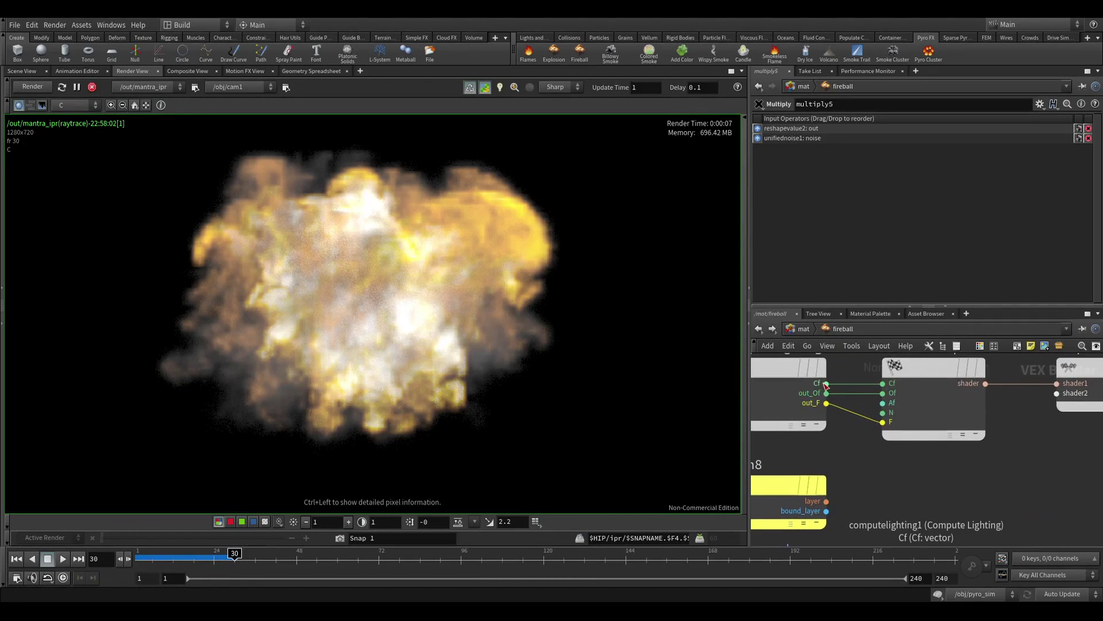
pyautogui.click(827, 384)
pyautogui.scroll(-5, 850, 406)
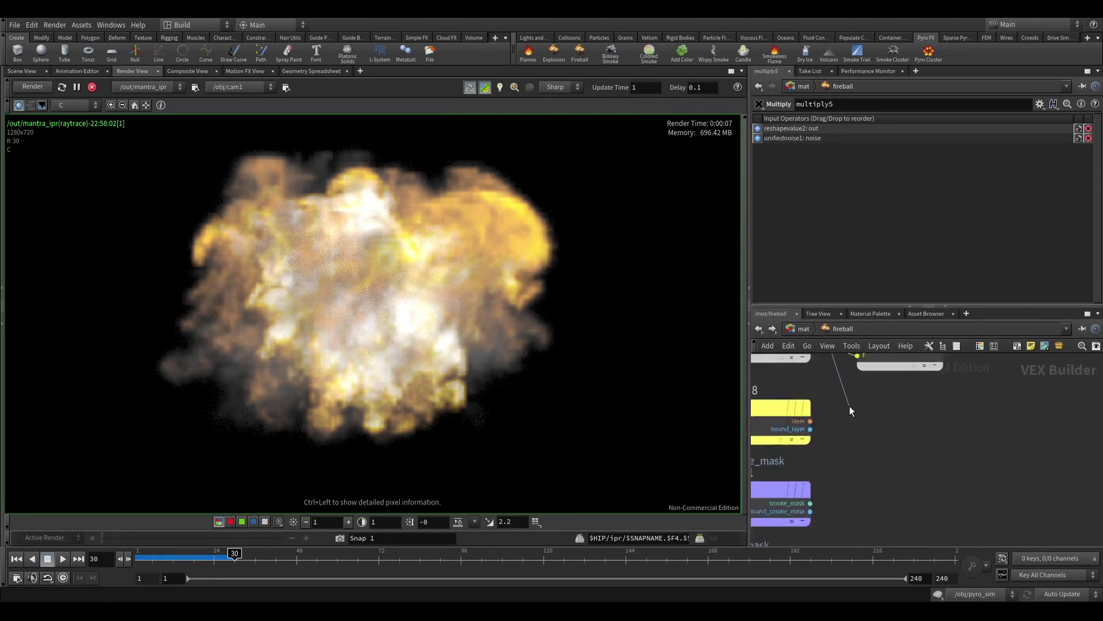
pyautogui.scroll(2, 874, 419)
pyautogui.click(902, 431)
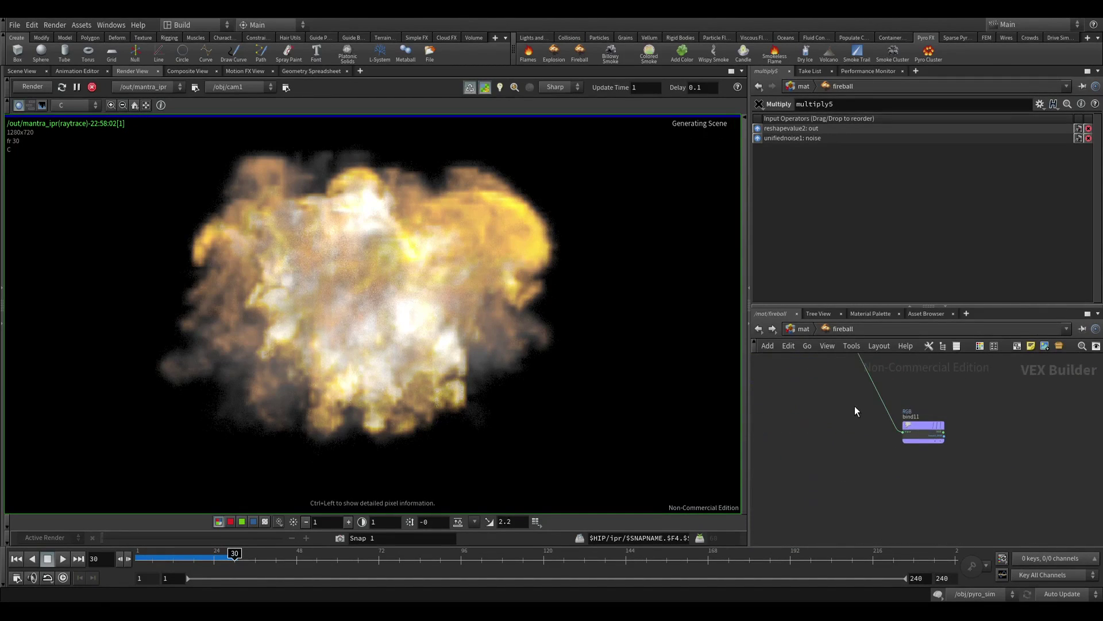
pyautogui.click(84, 109)
pyautogui.click(74, 130)
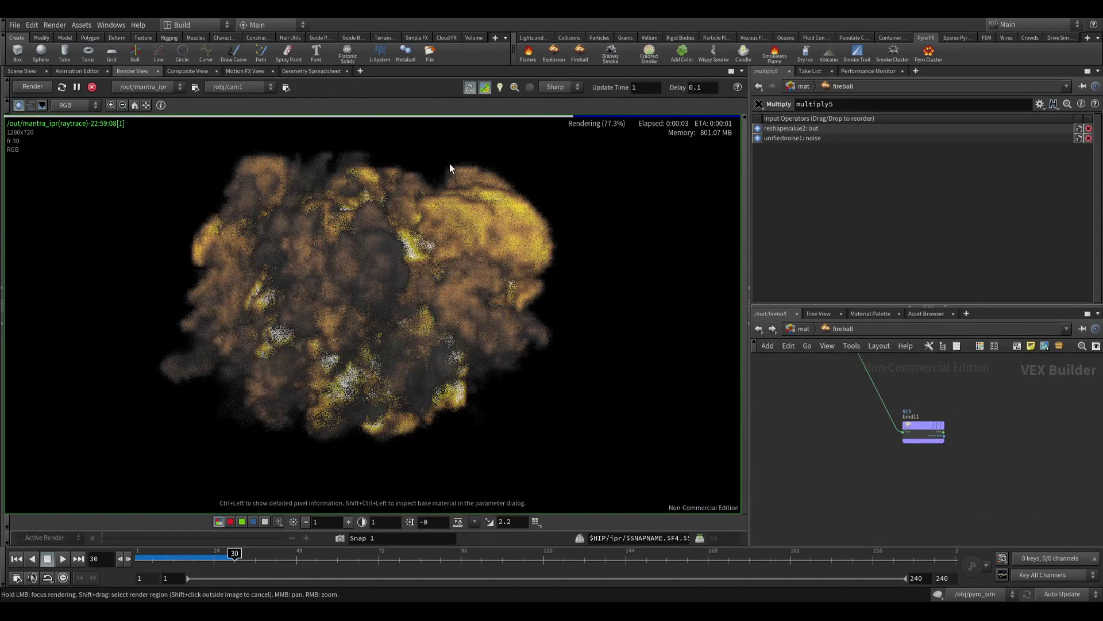
# Wire the Compute Lighting node's out_Of output into the RGB Bind Export to test opacity in the RGB plane.
pyautogui.scroll(-3, 842, 441)
pyautogui.moveTo(843, 441); pyautogui.dragTo(893, 532, button='middle')
pyautogui.scroll(8, 896, 451)
pyautogui.scroll(1, 895, 415)
pyautogui.click(893, 423)
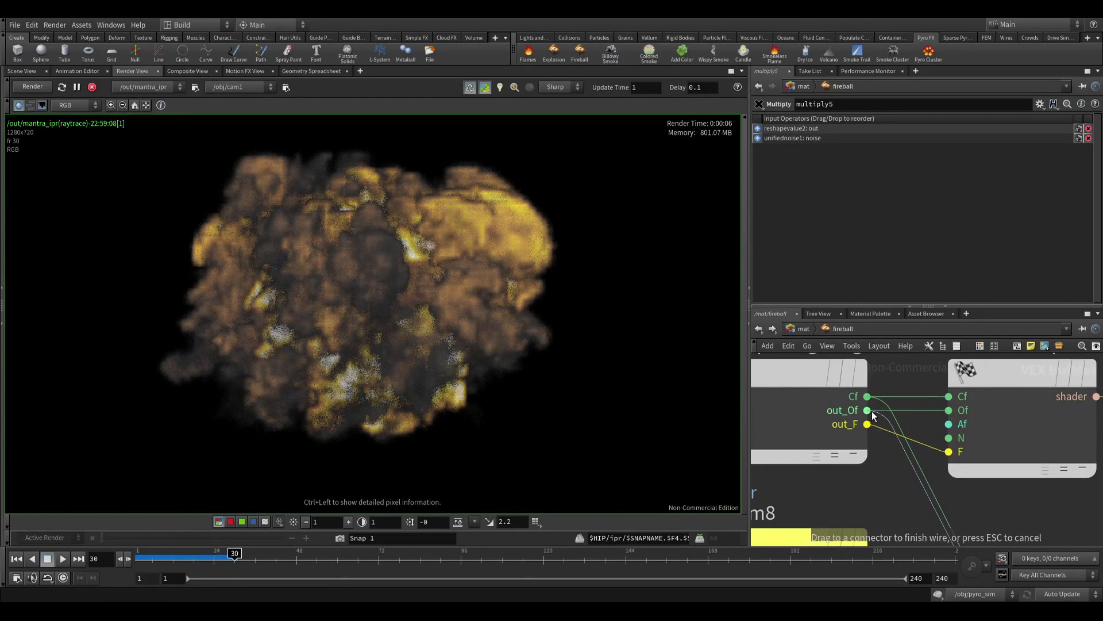
pyautogui.click(871, 412)
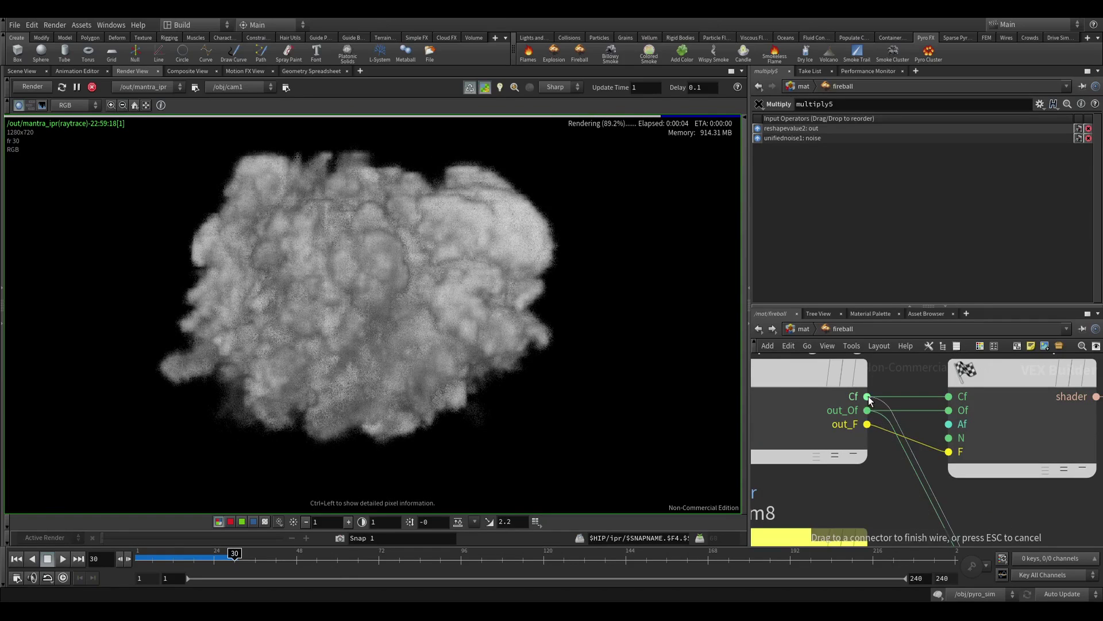
# Reconnect Cf to the RGB Bind Export, then cut the wire feeding its input.
pyautogui.scroll(-5, 888, 447)
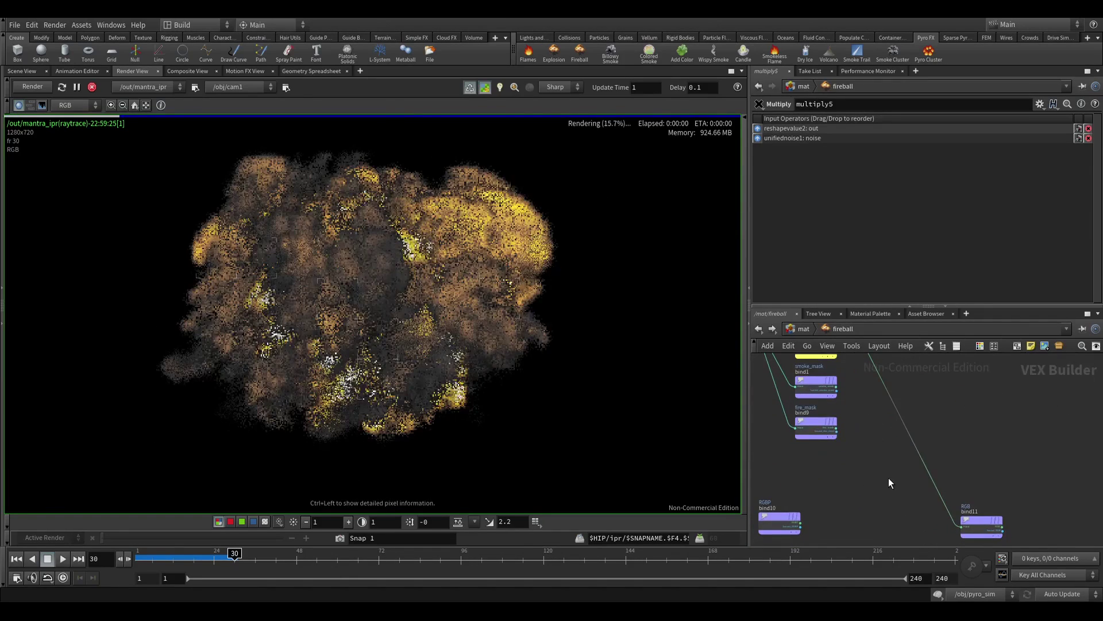
pyautogui.moveTo(953, 514); pyautogui.dragTo(943, 447)
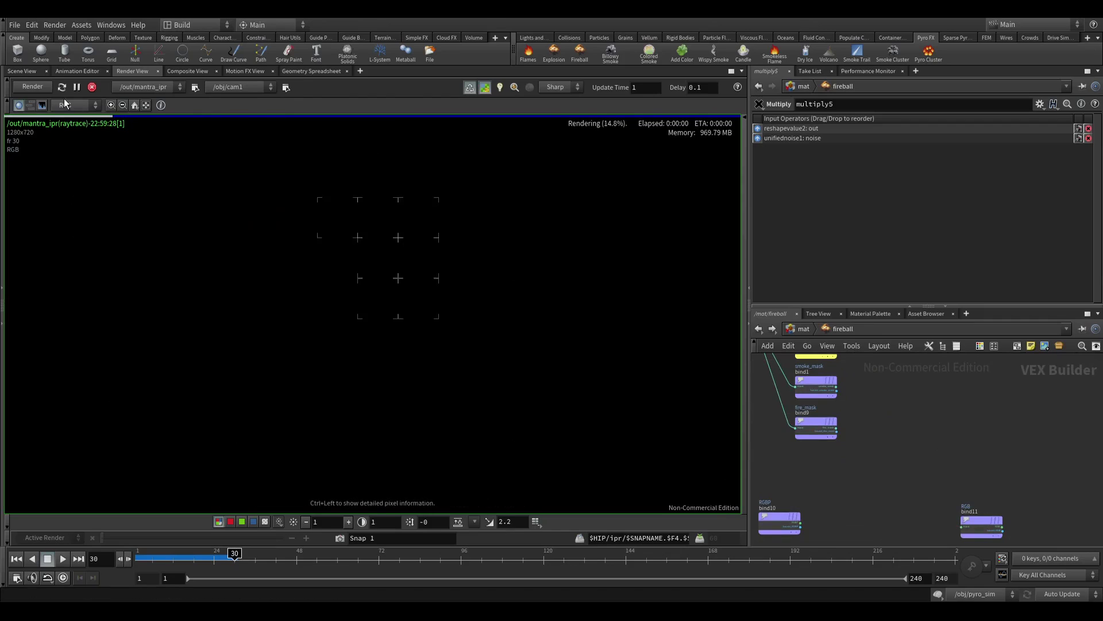
# Stop the running render and add a Multiply node between the RGBP Bind and the RGB Bind Export.
pyautogui.click(92, 88)
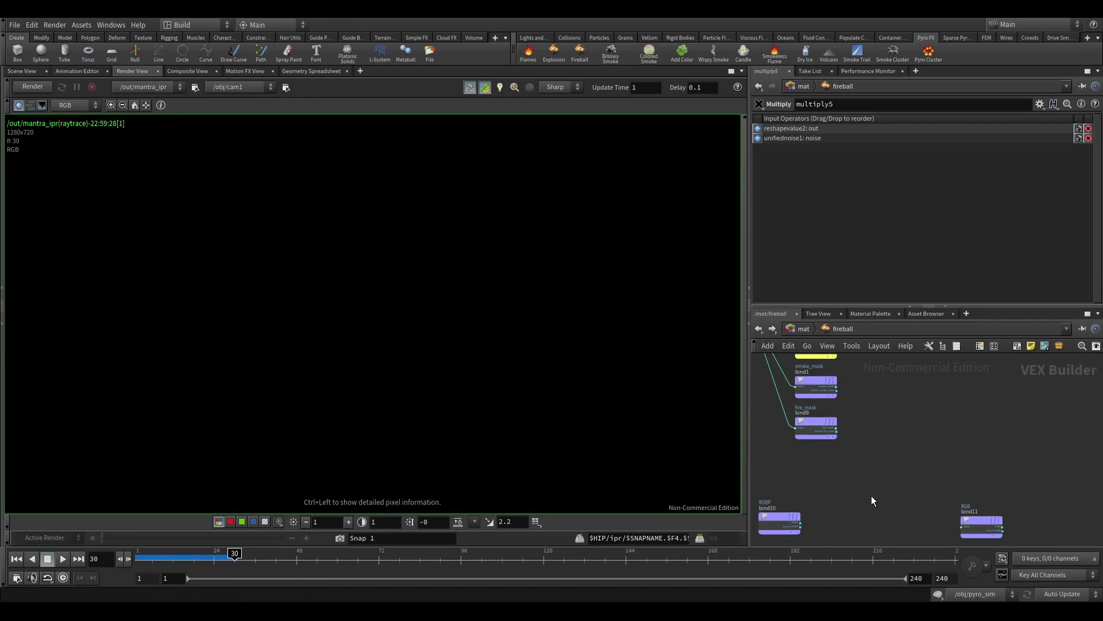
pyautogui.press('Tab')
pyautogui.write('mul')
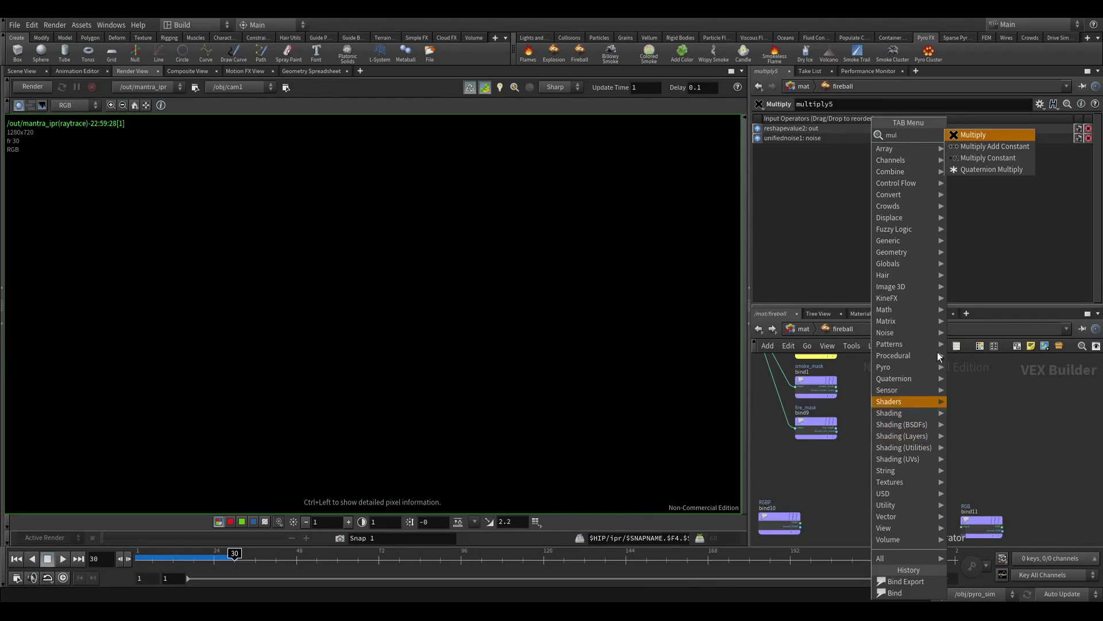
pyautogui.click(973, 136)
pyautogui.click(880, 499)
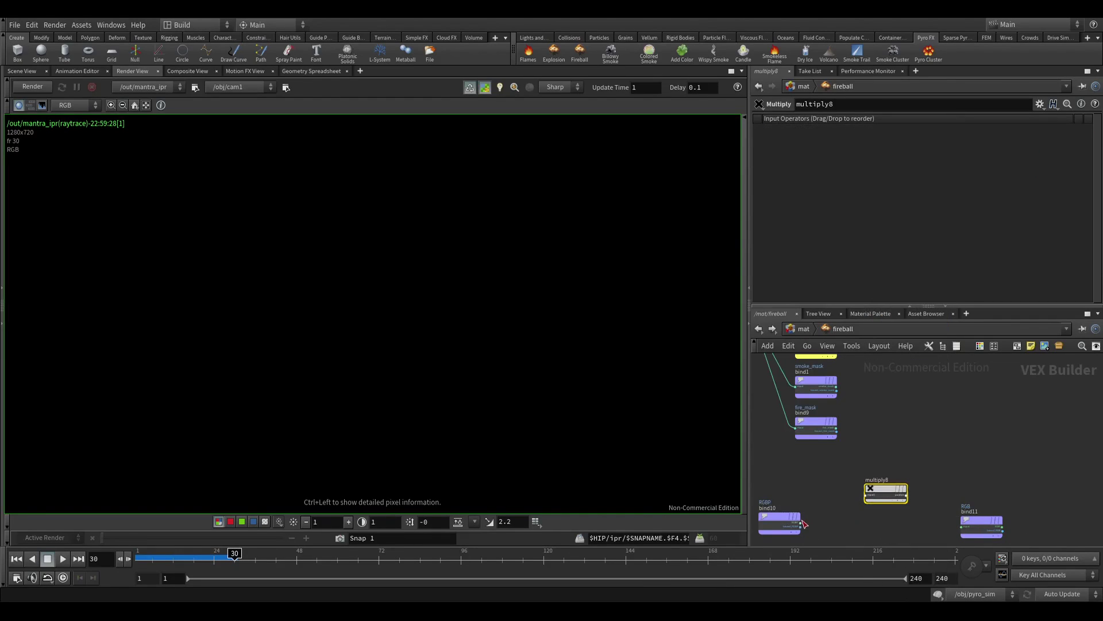
# Wire the Bind node's RGBP output and the Compute Lighting node's out_Of output into the new Multiply node.
pyautogui.click(803, 523)
pyautogui.click(866, 497)
pyautogui.click(866, 499)
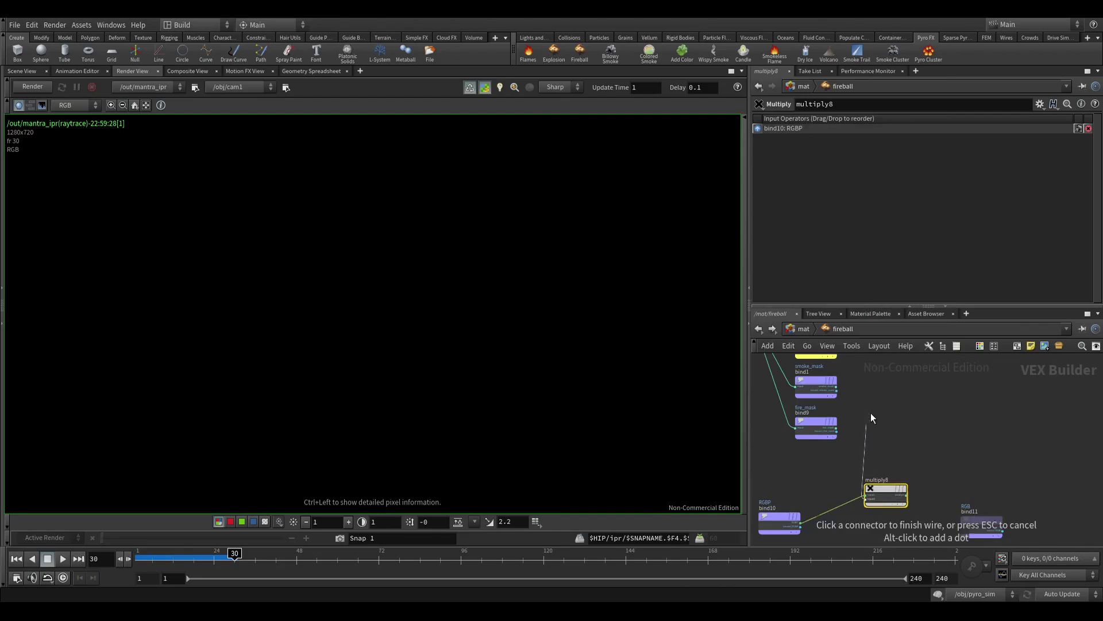
pyautogui.scroll(3, 922, 439)
pyautogui.click(890, 419)
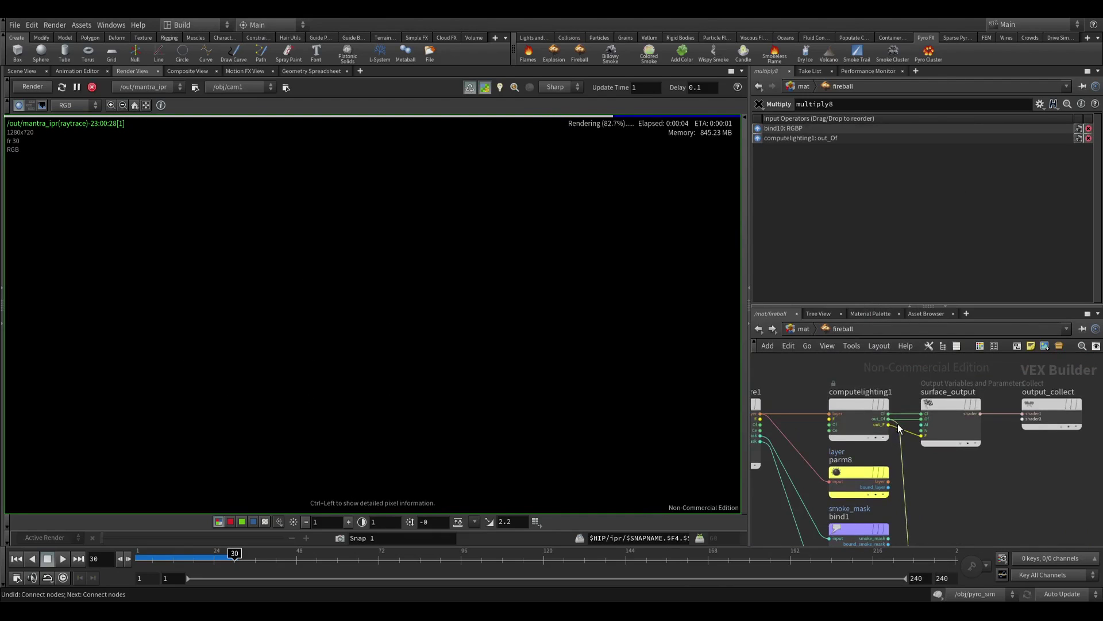
# Connect the new Multiply node's product output to the input of the RGB Bind Export.
pyautogui.moveTo(965, 502); pyautogui.dragTo(939, 401, button='middle')
pyautogui.scroll(-2, 951, 443)
pyautogui.scroll(-2, 950, 443)
pyautogui.scroll(1, 939, 405)
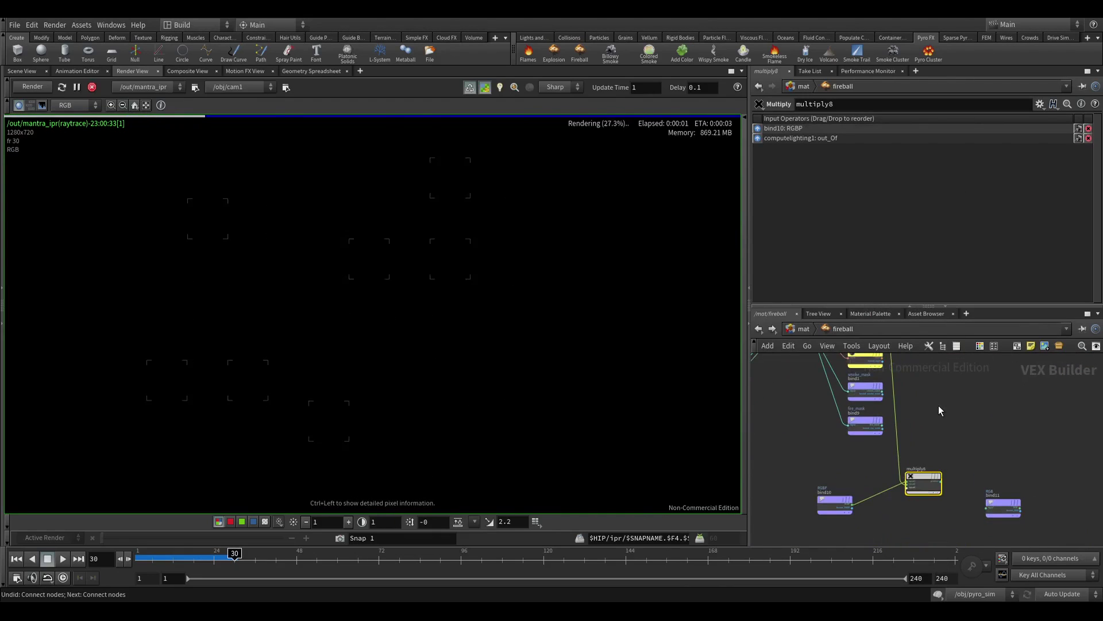
pyautogui.scroll(4, 925, 396)
pyautogui.click(919, 428)
pyautogui.click(1033, 494)
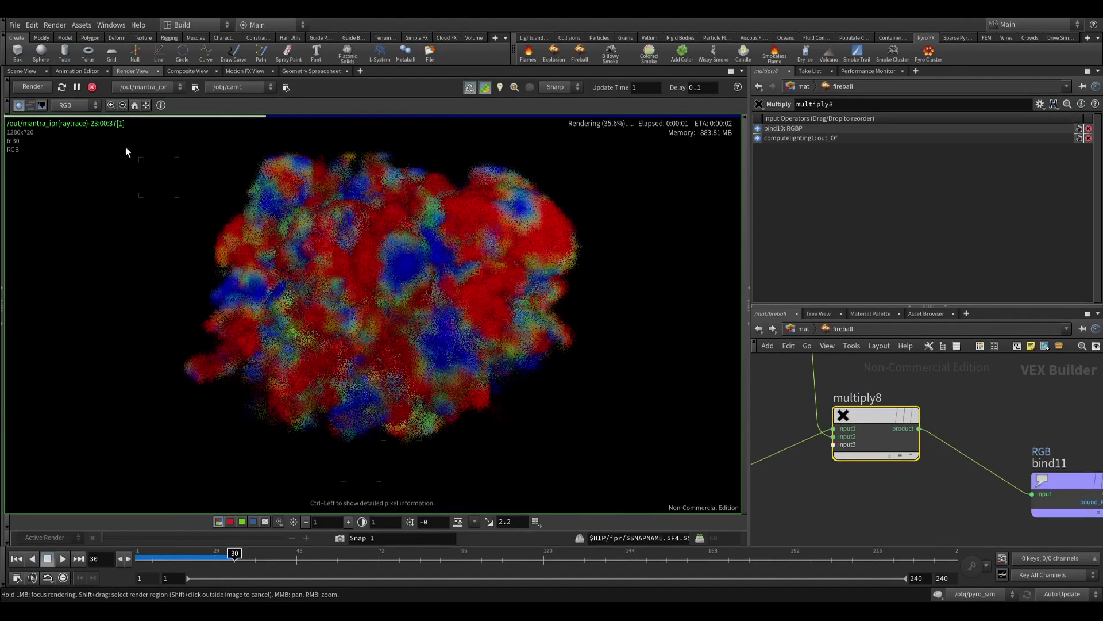
# Compare the render's C plane with the RGB plane, ending on RGB.
pyautogui.click(68, 105)
pyautogui.click(67, 116)
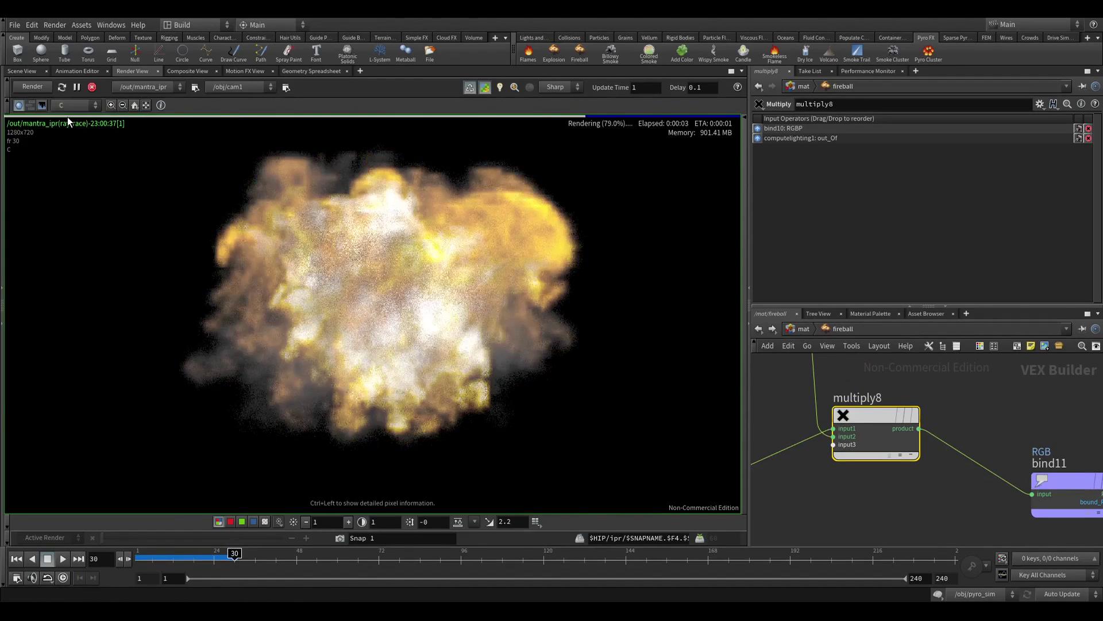
pyautogui.click(58, 107)
pyautogui.click(63, 128)
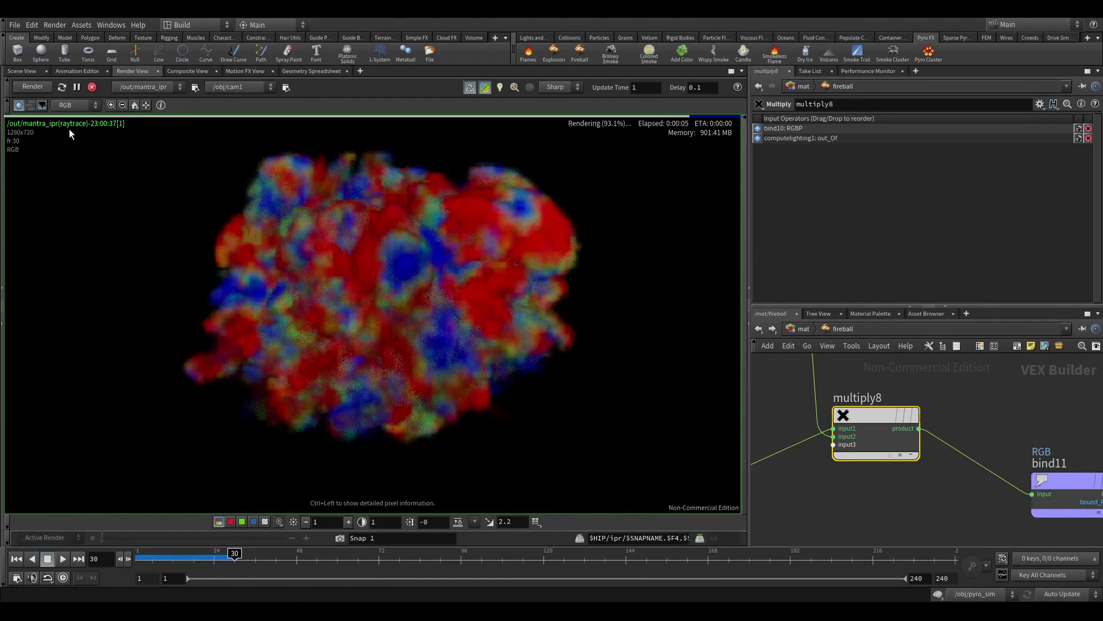